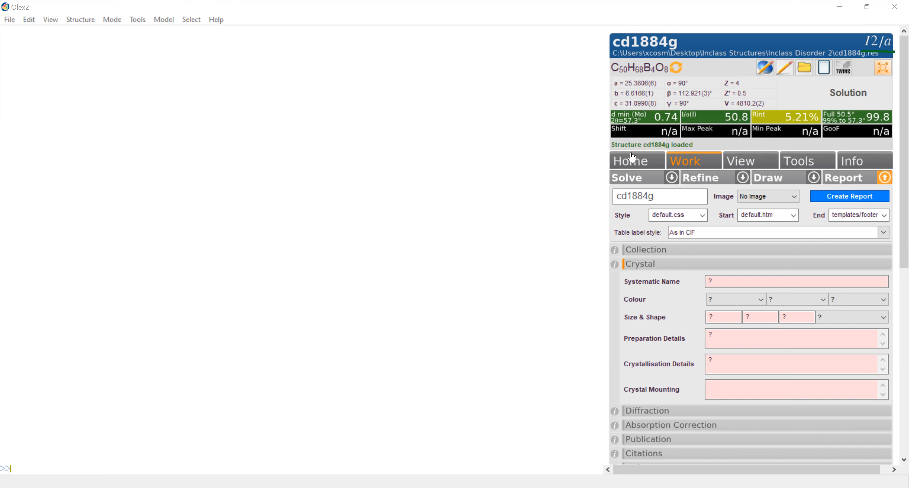
- Solve the cd1884g structure with ShelXT and show the table of candidate space-group solutions
click(640, 181)
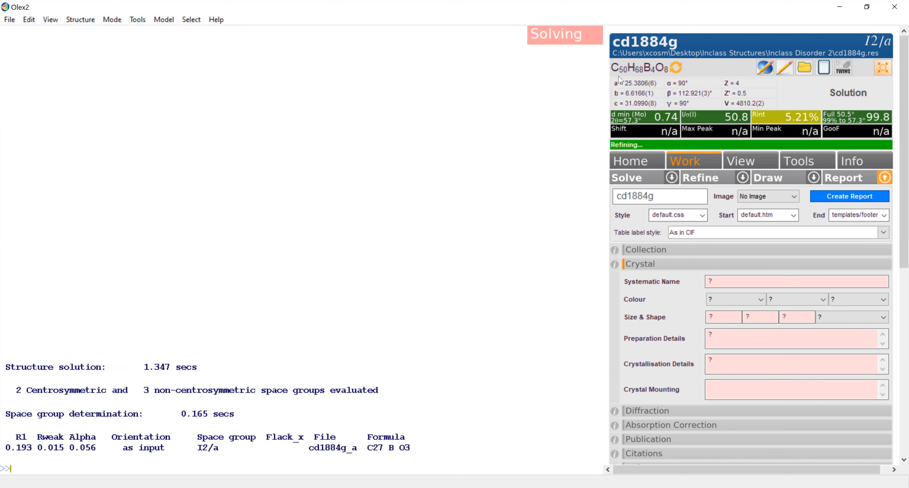
click(672, 180)
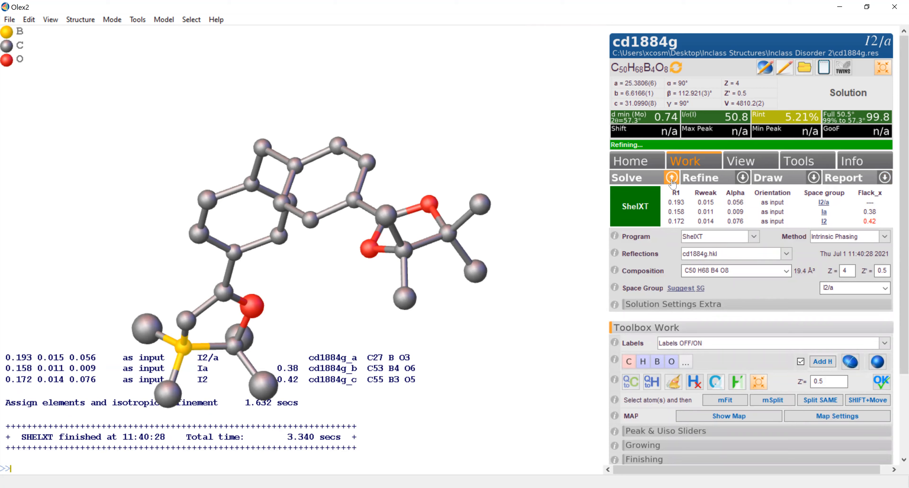
click(672, 179)
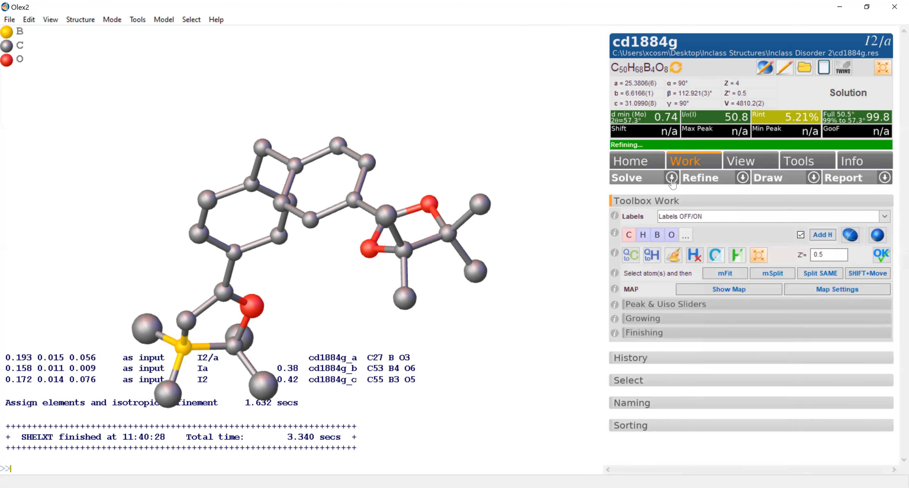
click(673, 182)
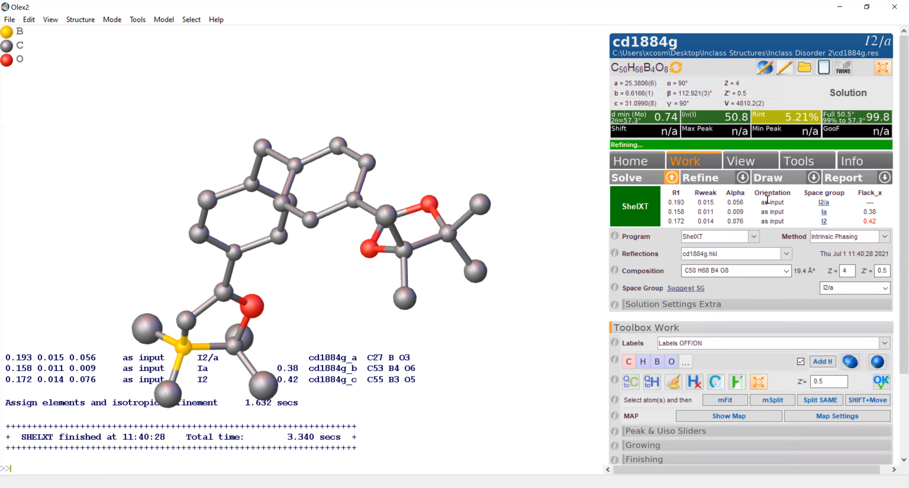
- Try to load the alternative Ia solution, solving the structure again before a second attempt
click(825, 213)
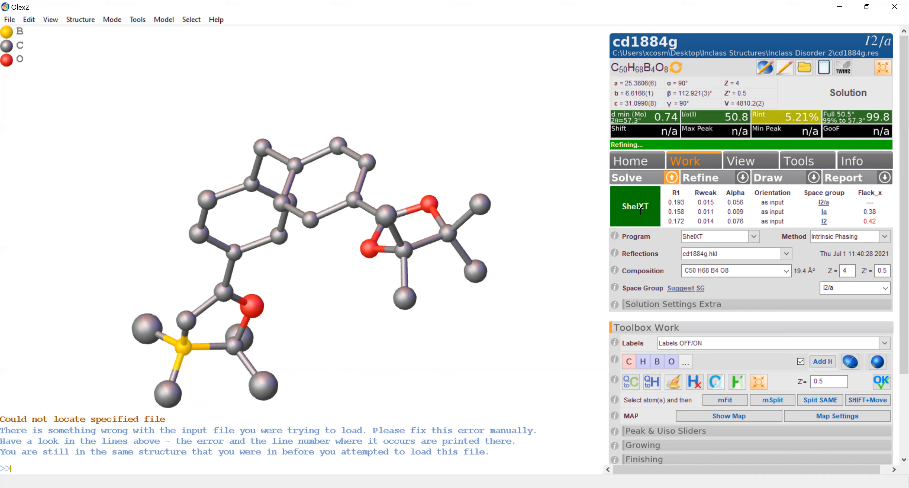
click(650, 182)
click(472, 272)
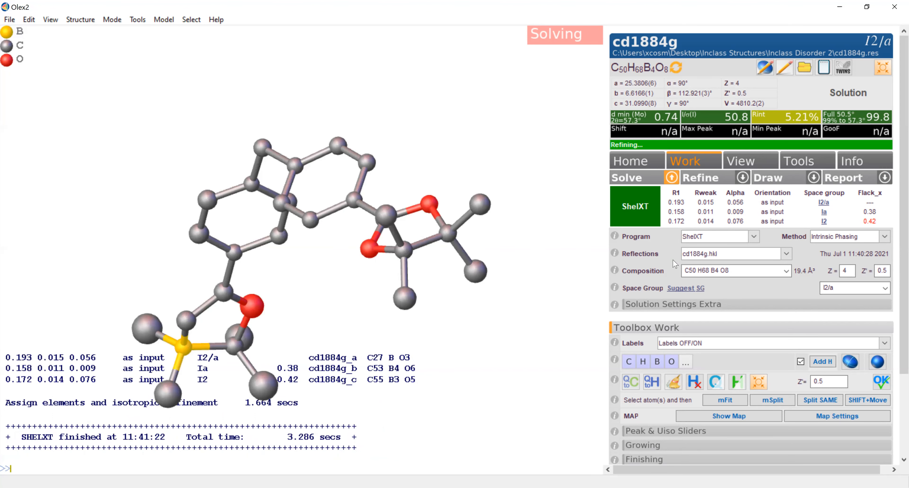
click(824, 212)
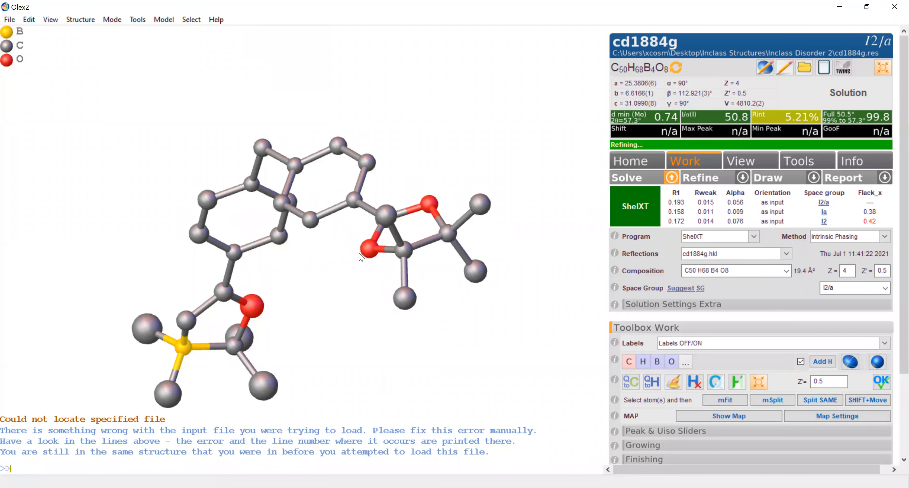
- Inspect the four oxygen sites in the two five-membered end rings and mark each with a freehand arrow
mouse_move(381, 239)
drag(314, 333, 374, 400)
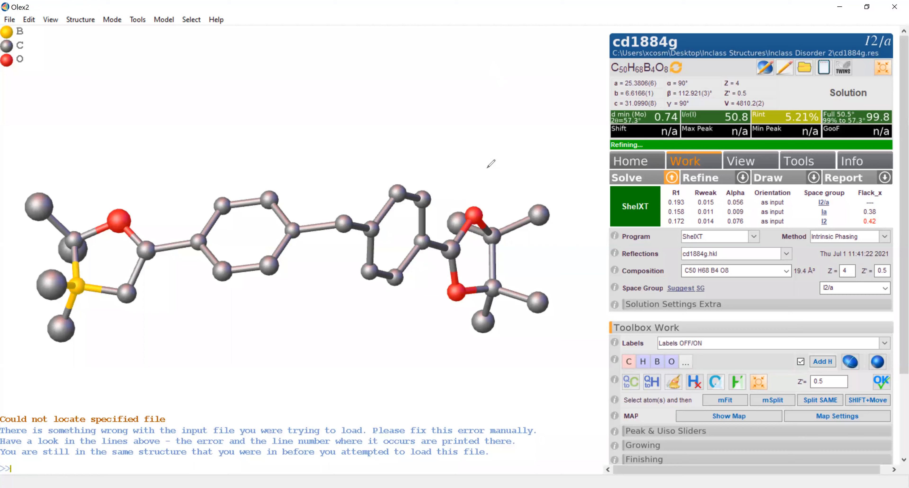
drag(487, 169, 479, 205)
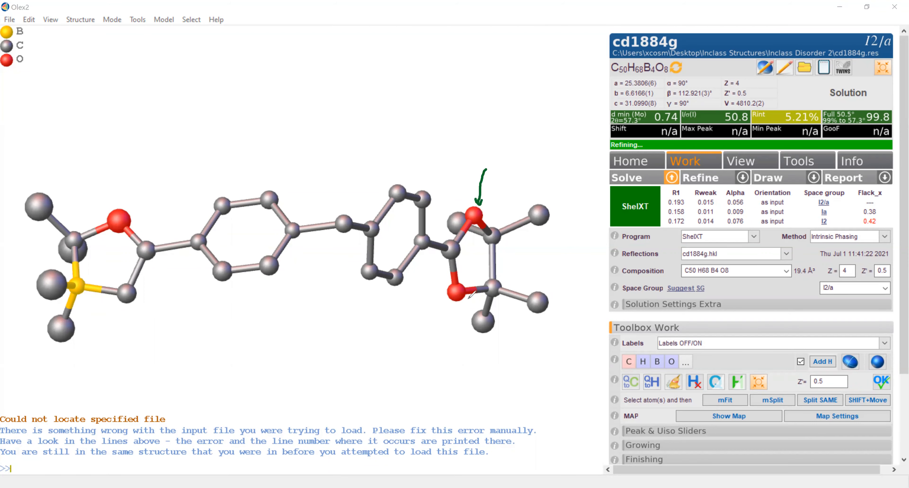
mouse_move(450, 313)
mouse_down()
mouse_move(448, 343)
mouse_move(452, 313)
mouse_move(459, 317)
mouse_up()
mouse_move(124, 177)
mouse_down()
mouse_move(120, 203)
mouse_move(127, 192)
mouse_up()
mouse_move(138, 325)
mouse_down()
mouse_move(133, 307)
mouse_move(140, 309)
mouse_up()
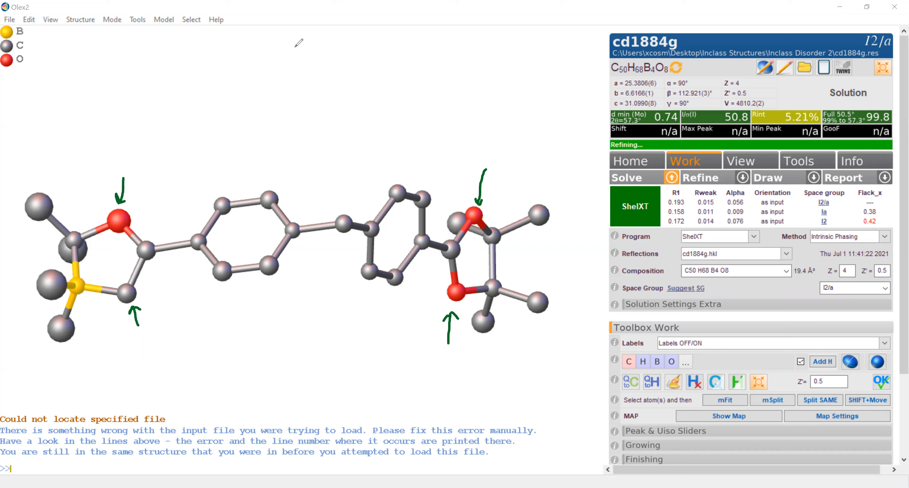
- Reassign carbon C00A in the end ring to oxygen and the adjacent misassigned boron atom to carbon
right_click(126, 301)
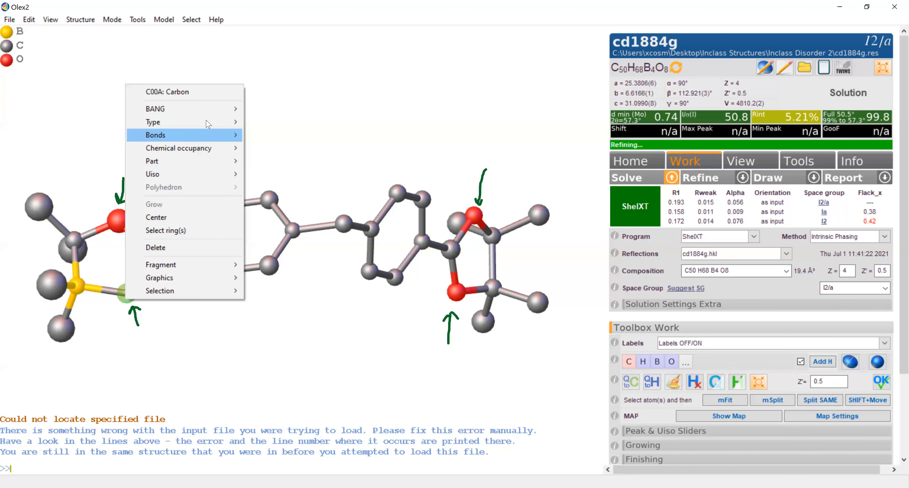
mouse_move(208, 124)
click(270, 170)
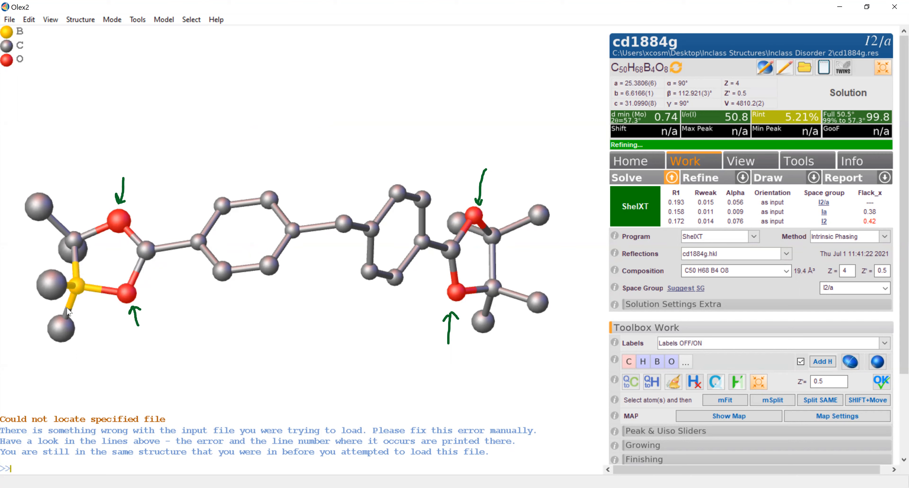
click(82, 287)
right_click(81, 288)
mouse_move(211, 111)
click(219, 133)
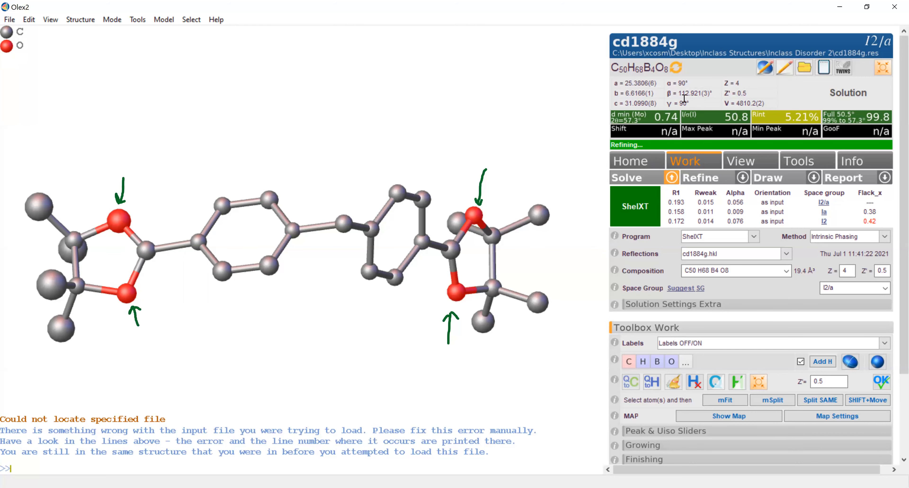
- Set the ShelXL refinement to ACTA with 6 cycles and 39 peaks, and refine the structure
click(743, 178)
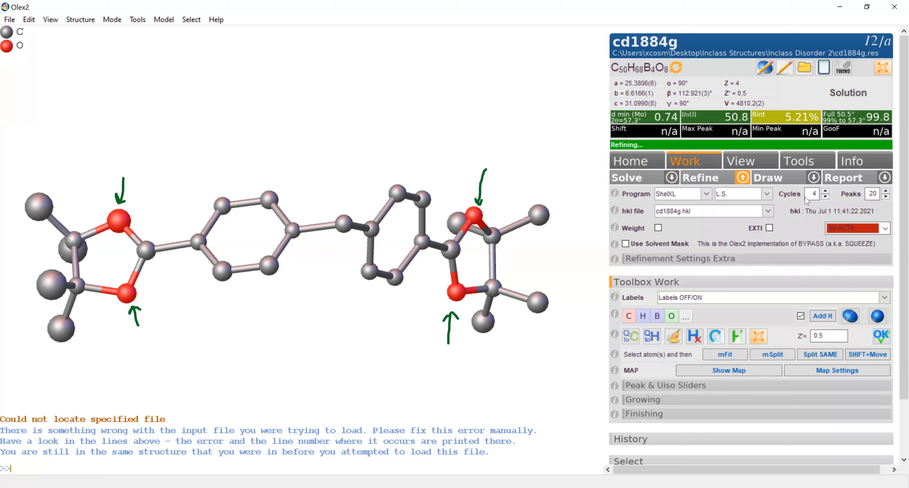
click(885, 228)
click(881, 256)
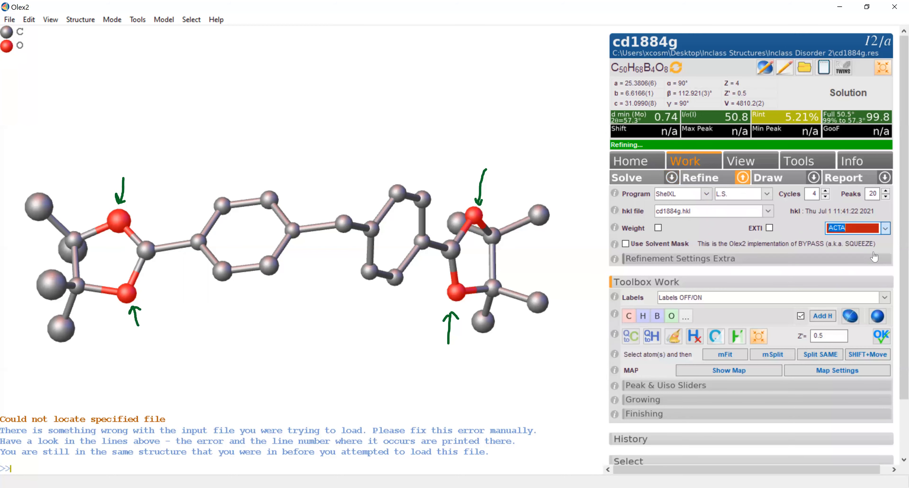
click(826, 191)
click(826, 191)
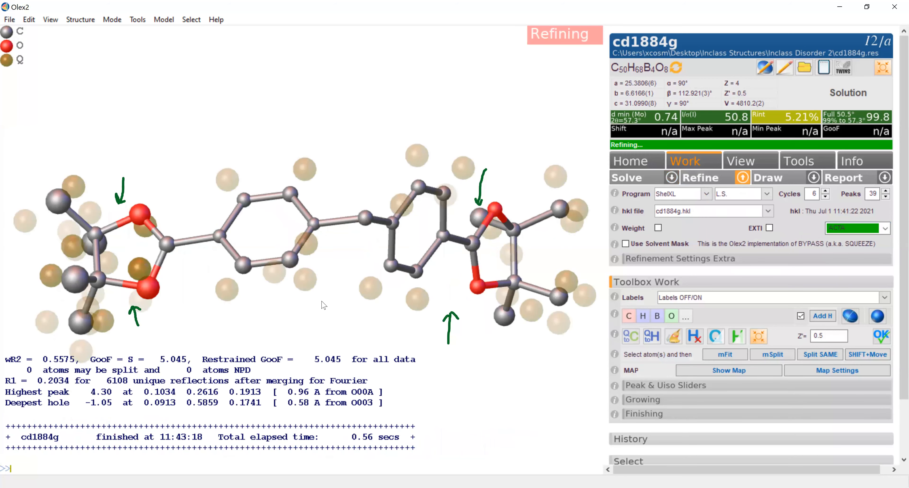
- Examine the residual Q peaks around the end rings and repeat the isotropic refinement twice
drag(326, 303, 494, 89)
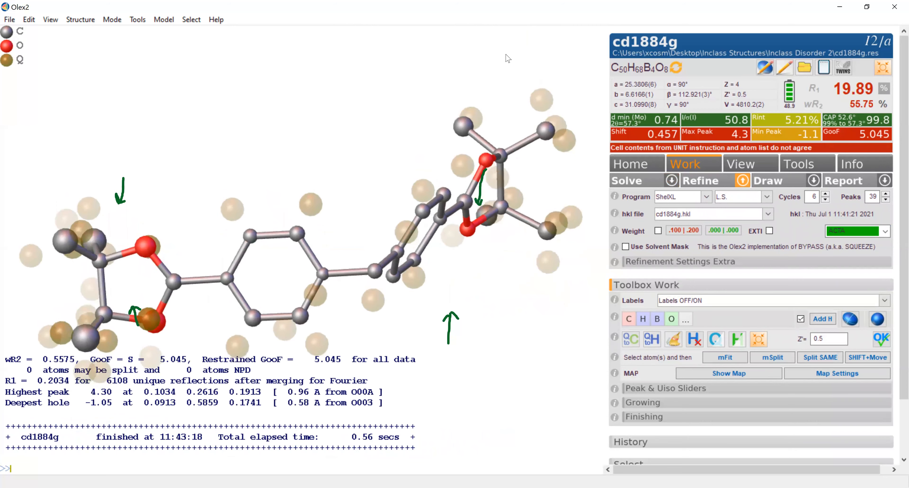
drag(508, 58, 312, 359)
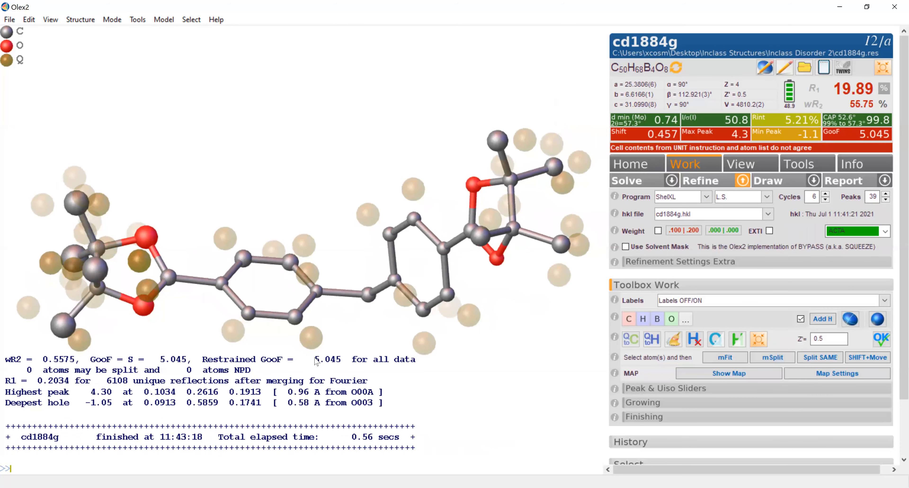
drag(143, 312, 143, 296)
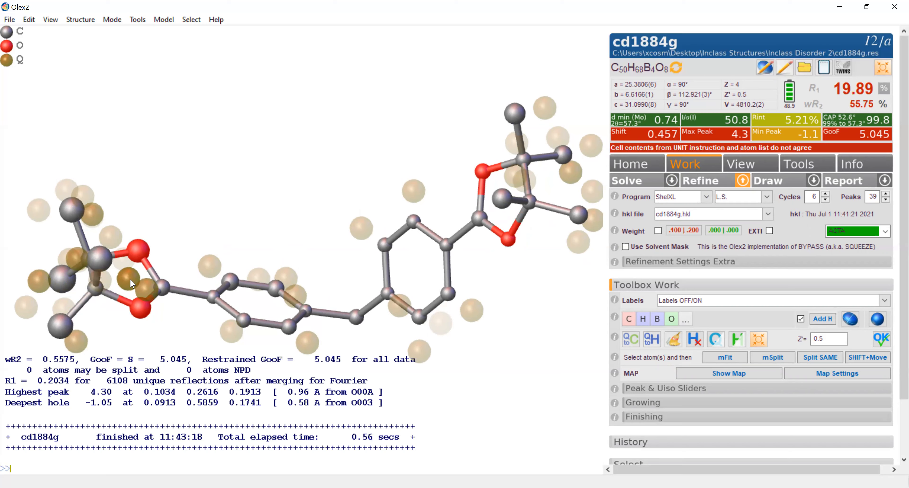
drag(141, 300, 139, 327)
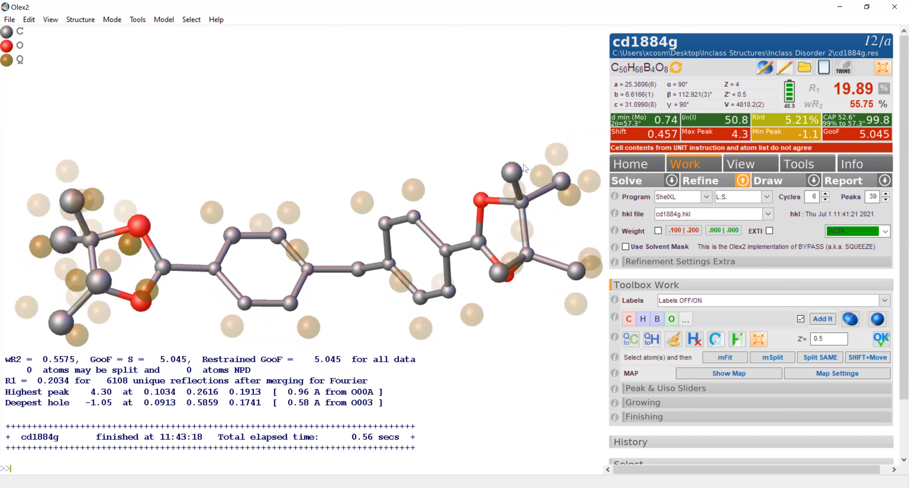
click(691, 185)
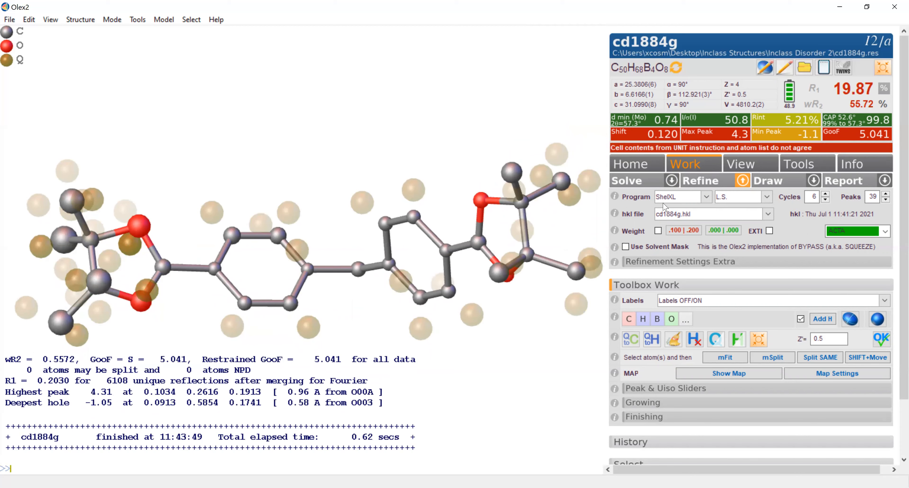
click(703, 186)
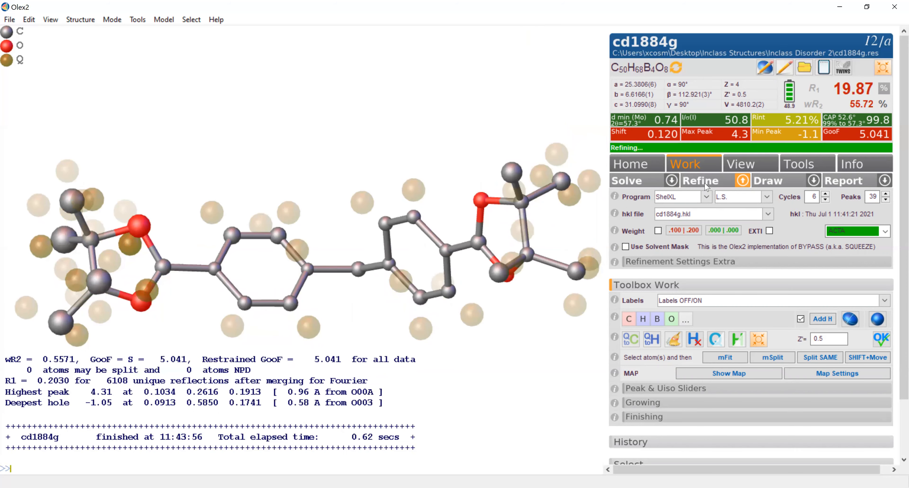
- Make all atoms of the model anisotropic and refine with ShelXL
drag(220, 235, 205, 226)
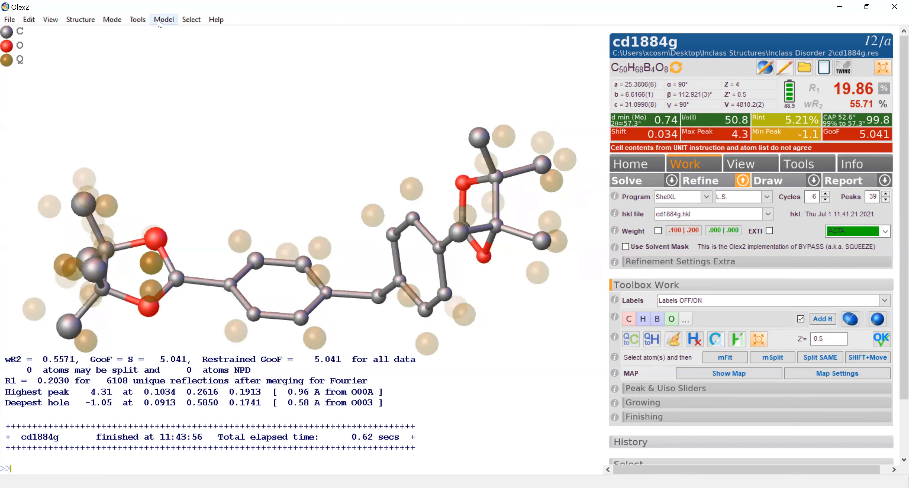
click(161, 20)
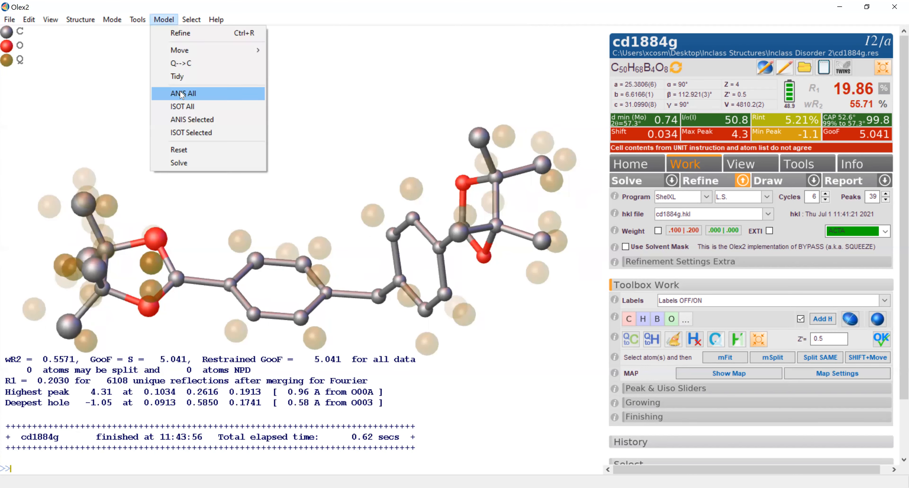
click(182, 94)
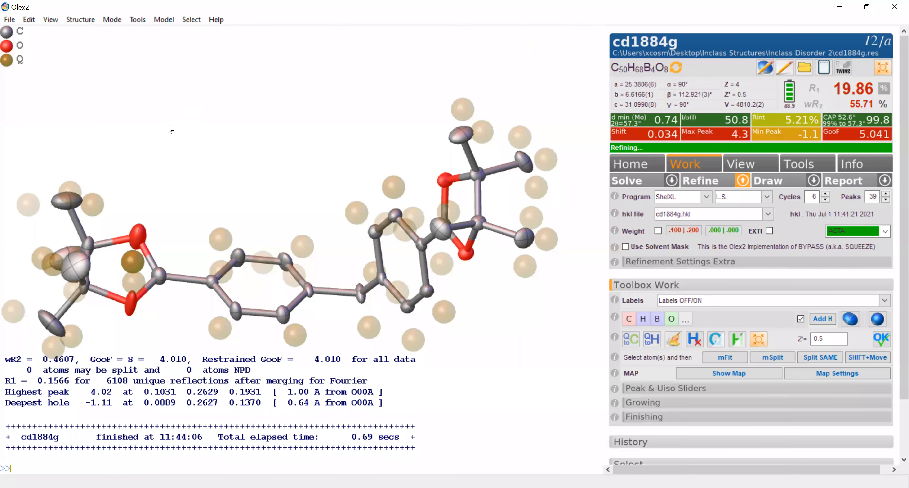
- Repeat the anisotropic ShelXL refinement nine times with 6 cycles each to bring down the shift
mouse_move(166, 198)
mouse_down()
mouse_move(156, 176)
mouse_move(174, 161)
mouse_move(181, 135)
mouse_move(189, 146)
mouse_move(170, 205)
mouse_up()
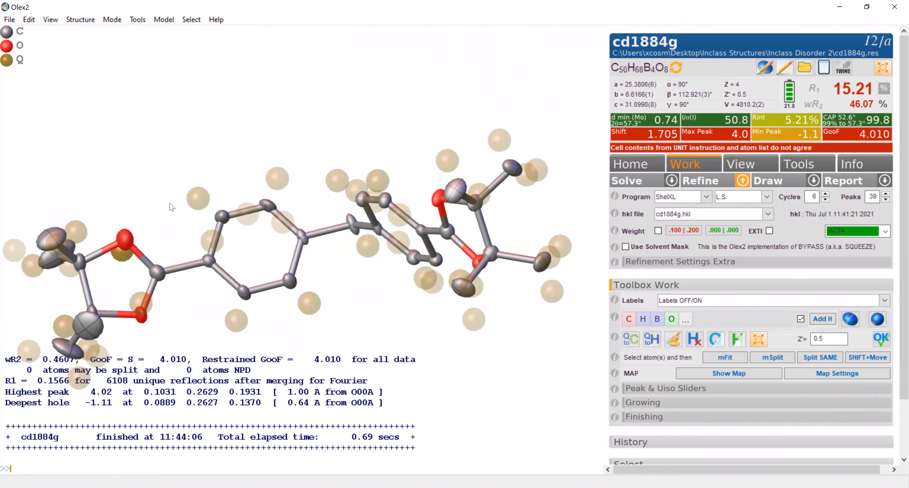
click(697, 183)
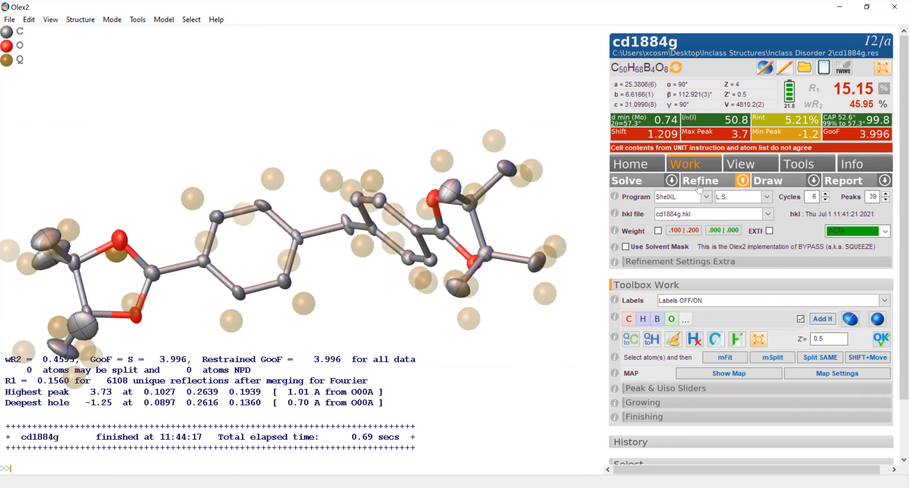
click(699, 187)
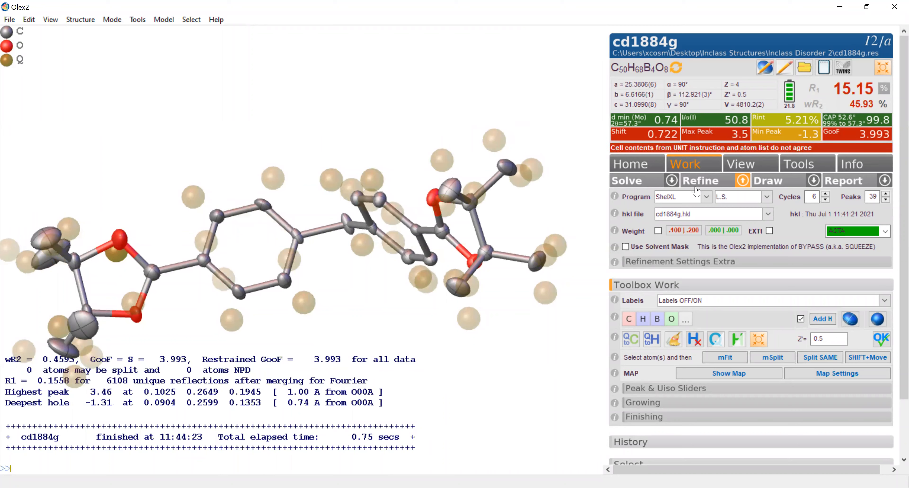
click(697, 188)
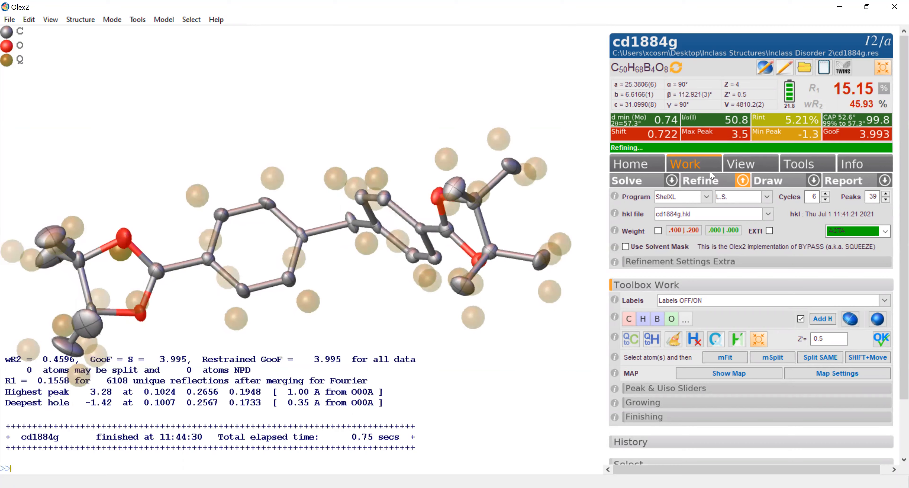
click(712, 183)
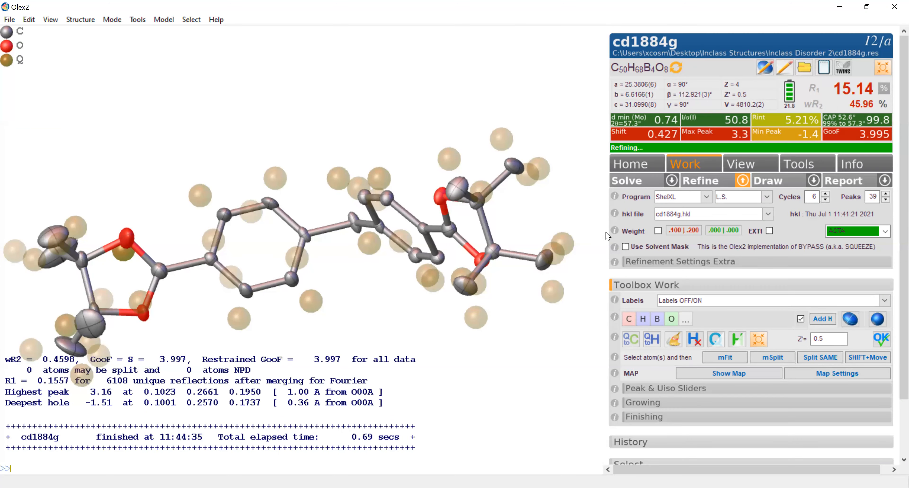
click(719, 186)
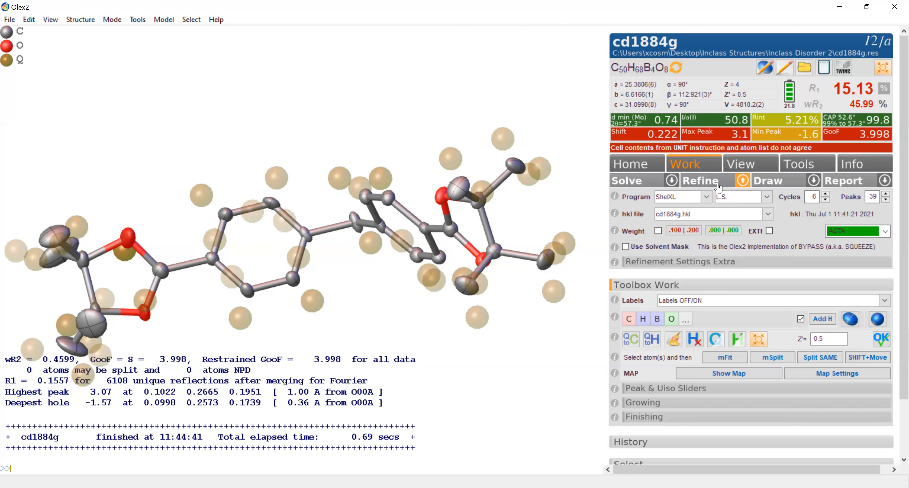
click(719, 187)
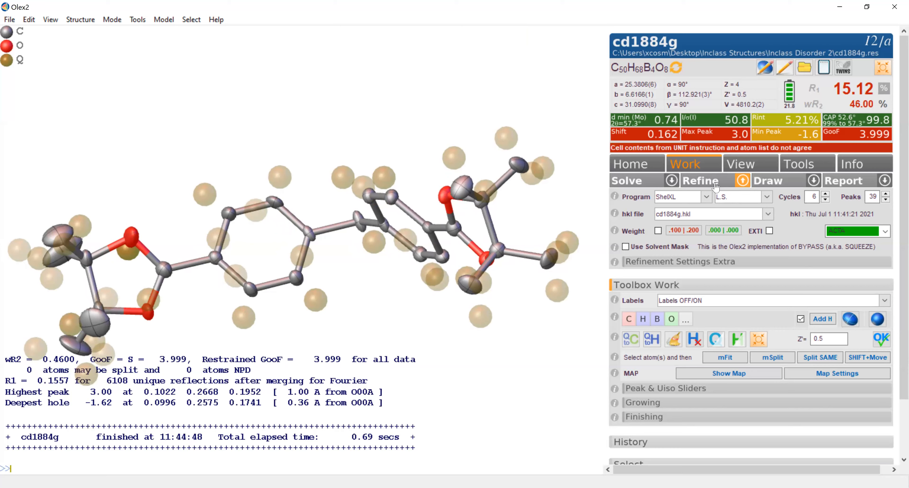
click(716, 187)
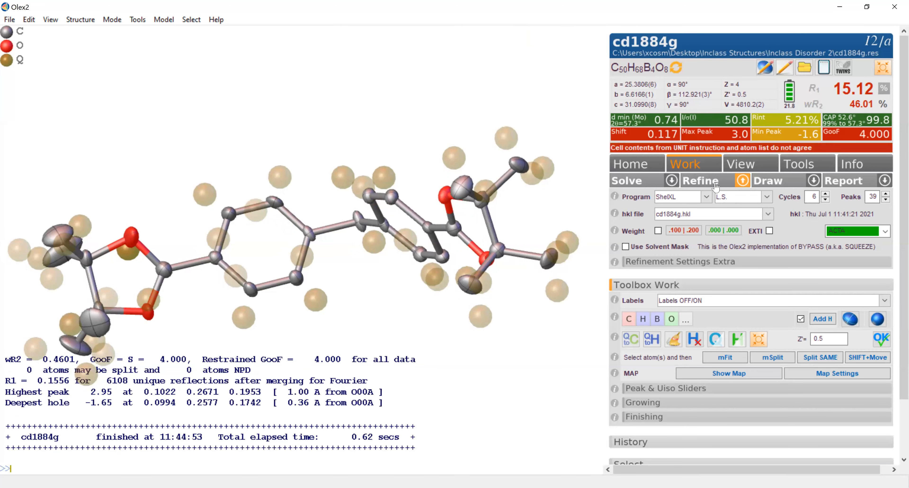
click(716, 187)
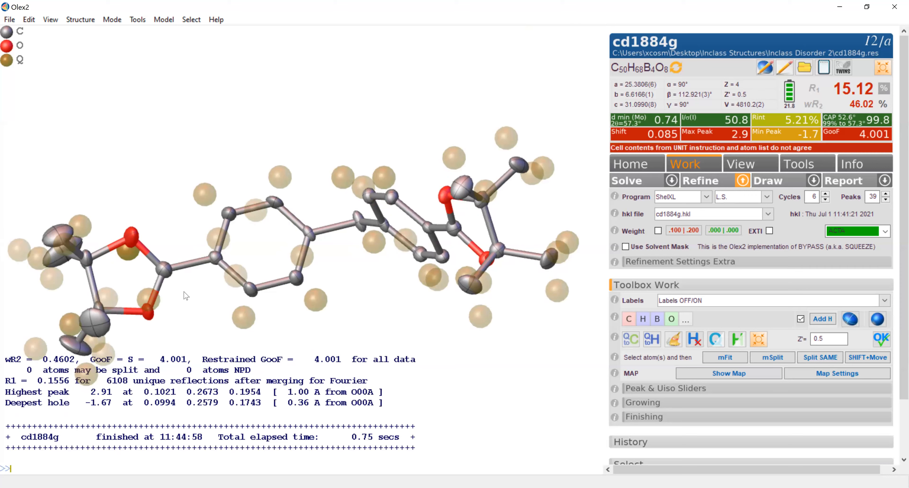
click(695, 179)
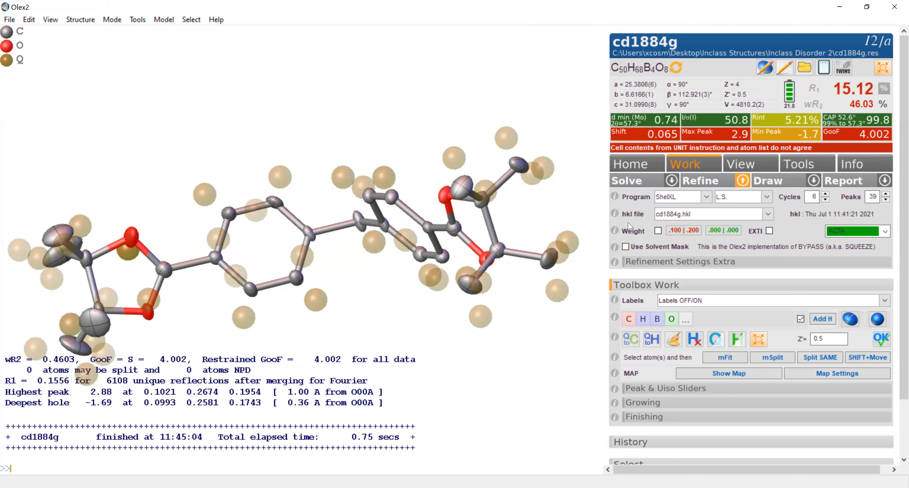
- Refine the anisotropic model again and update the cell contents to match the atom list
click(714, 179)
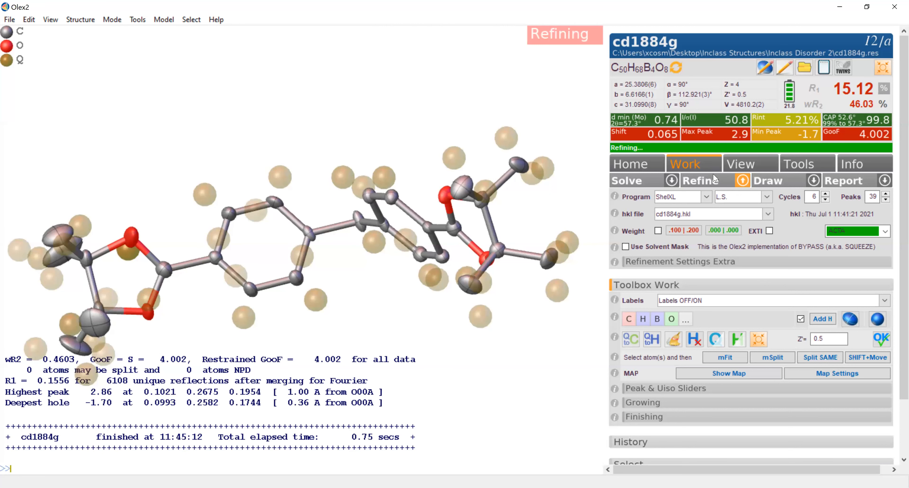
click(709, 187)
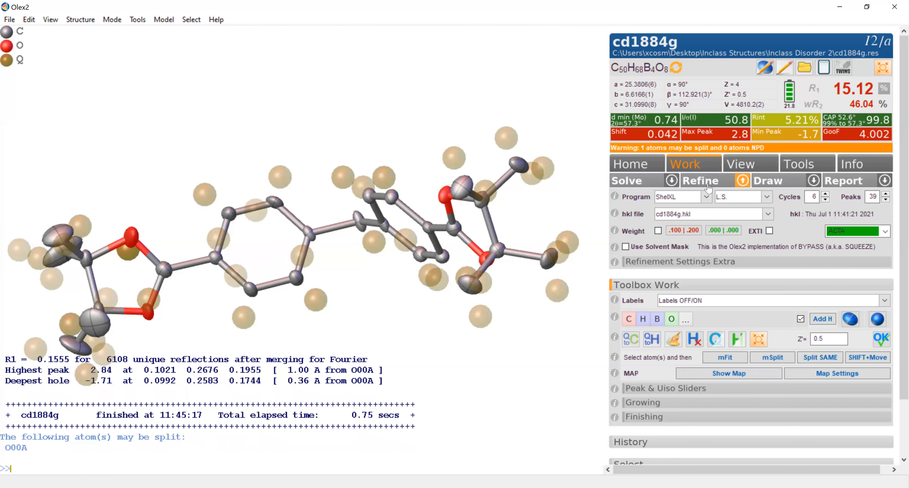
click(676, 70)
- Compare the oxygen ellipsoids in both end rings and inspect the strong Q peak beside O00A
drag(319, 223, 362, 329)
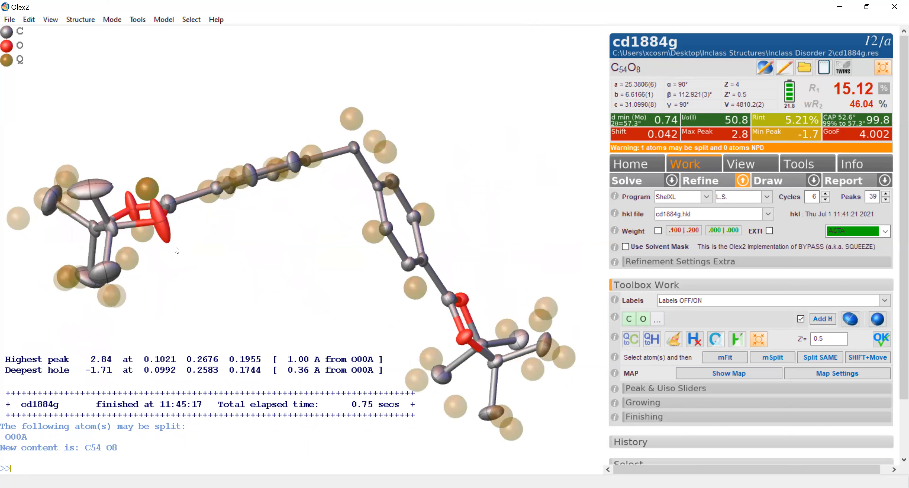
drag(177, 249, 148, 233)
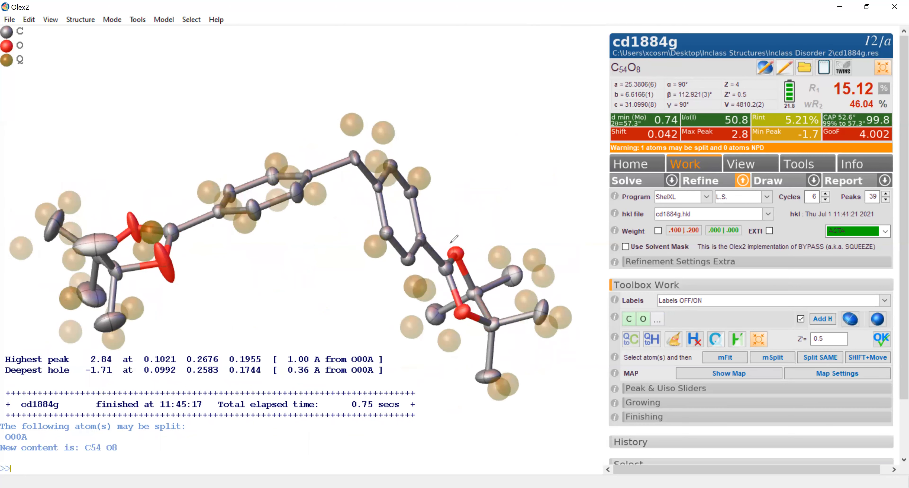
mouse_move(451, 240)
mouse_down()
mouse_move(469, 249)
mouse_move(451, 242)
mouse_up()
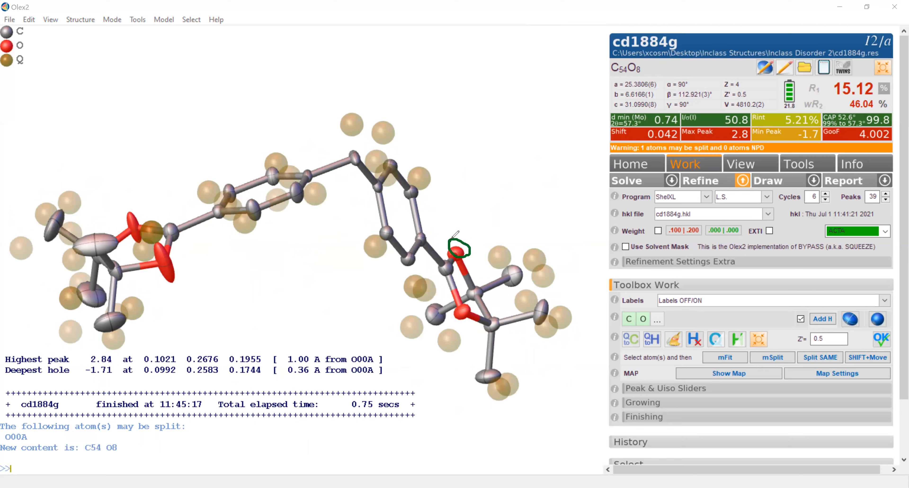
mouse_move(458, 302)
mouse_down()
mouse_move(473, 318)
mouse_move(458, 324)
mouse_move(451, 307)
mouse_up()
mouse_move(158, 243)
mouse_down()
mouse_move(181, 253)
mouse_move(184, 276)
mouse_move(162, 282)
mouse_move(159, 272)
mouse_up()
mouse_move(121, 214)
mouse_down()
mouse_move(135, 217)
mouse_move(126, 208)
mouse_up()
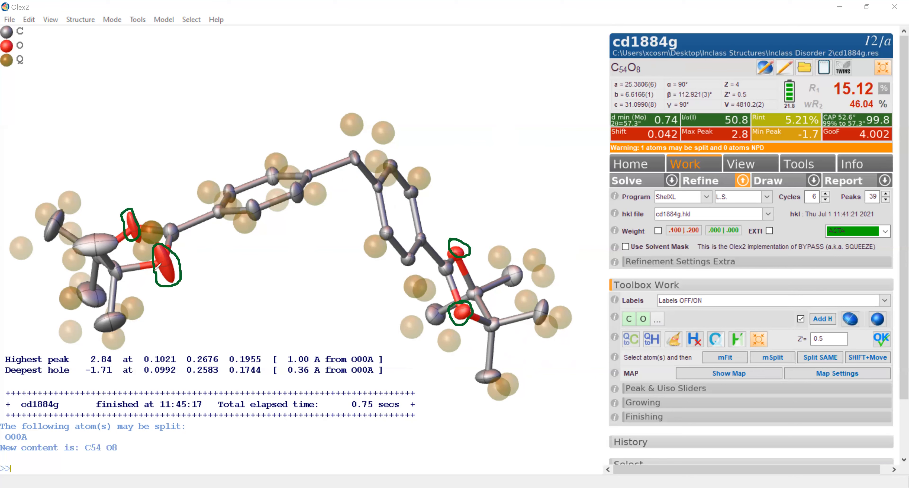
drag(171, 243, 187, 270)
click(447, 50)
drag(164, 232, 186, 236)
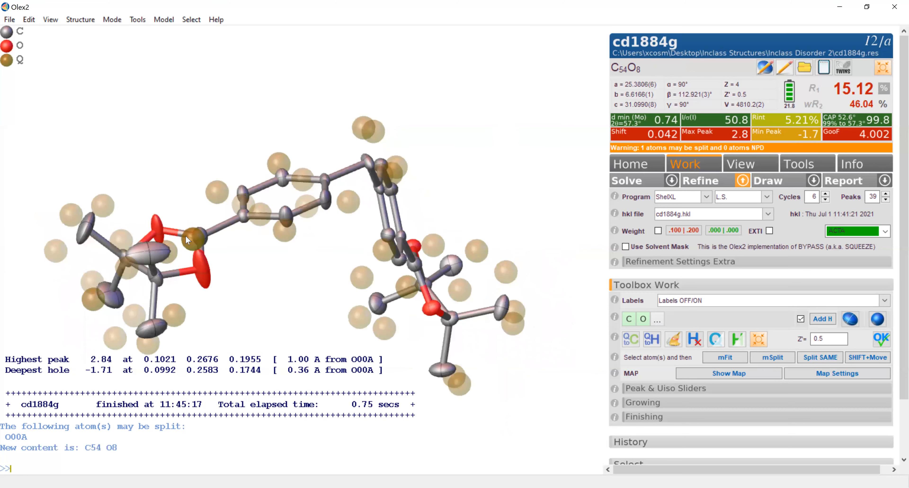
mouse_move(192, 241)
- Set the chemical occupancy of the elongated oxygen O00A to 1/2
click(202, 266)
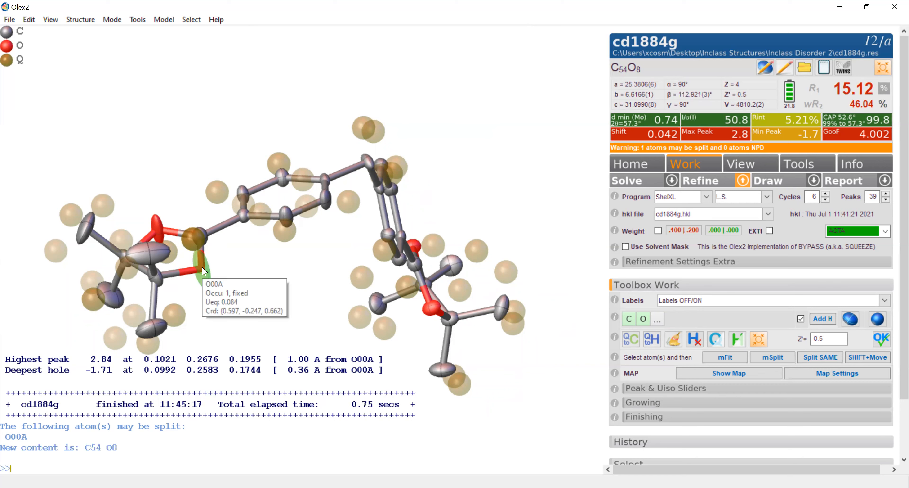
right_click(202, 268)
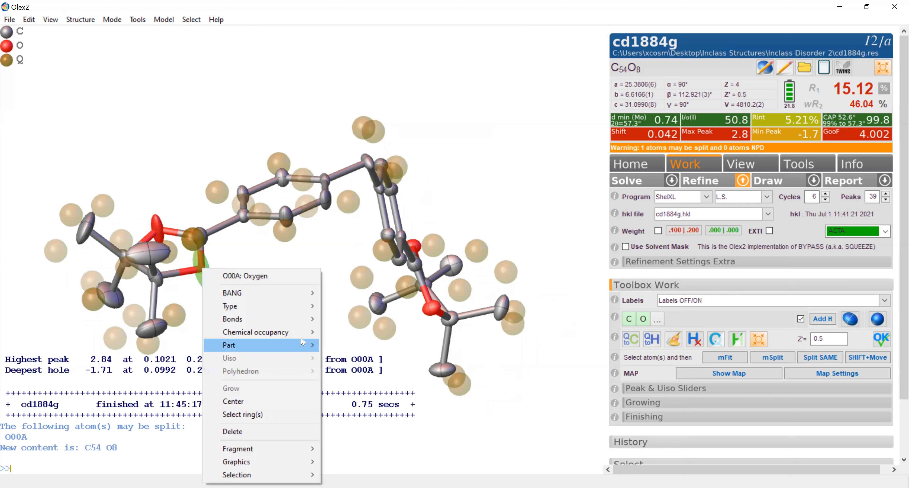
mouse_move(318, 337)
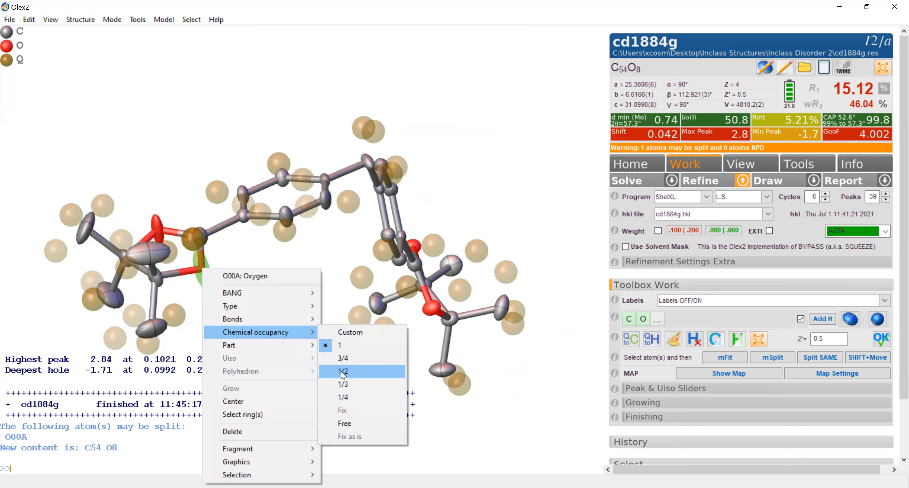
click(342, 371)
- Turn the Q1 peak beside O00A into an oxygen and set its chemical occupancy to 1/2
drag(200, 252, 198, 272)
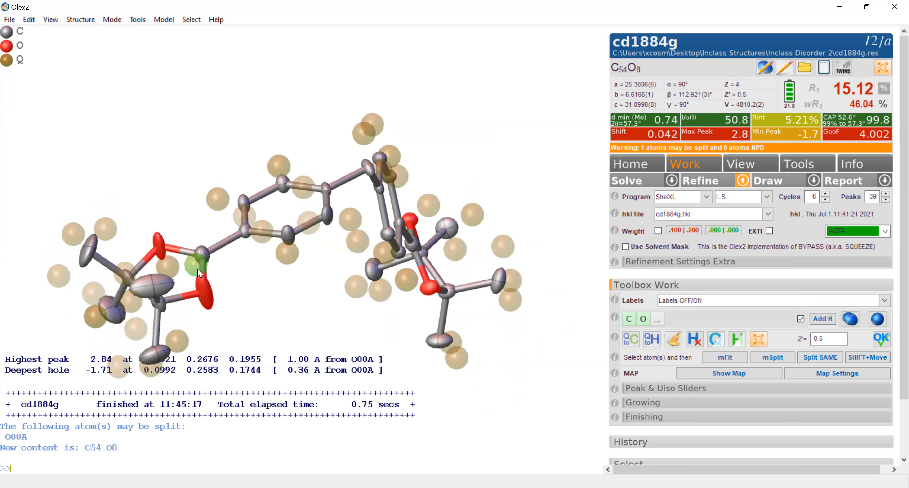
right_click(197, 269)
mouse_move(229, 311)
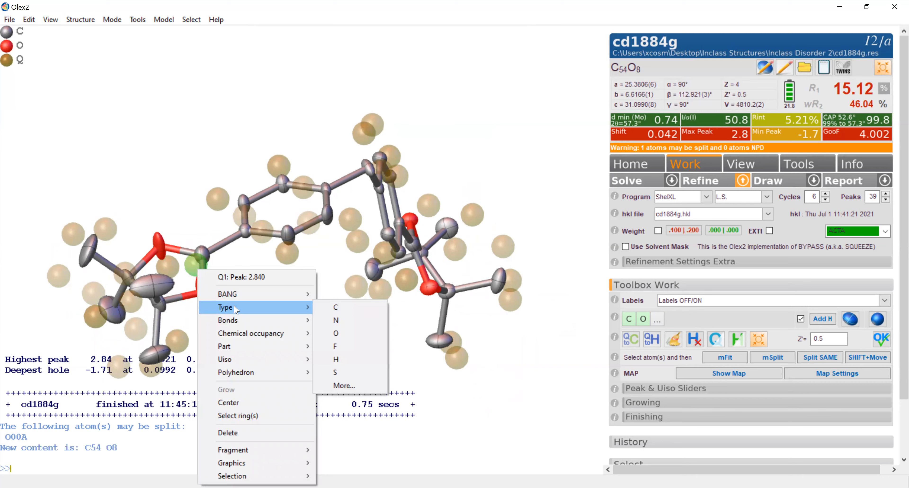
click(337, 334)
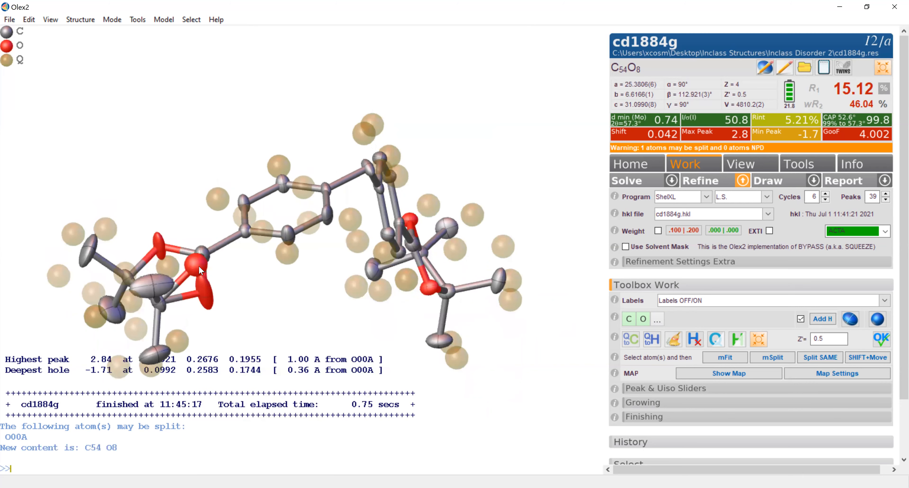
right_click(199, 267)
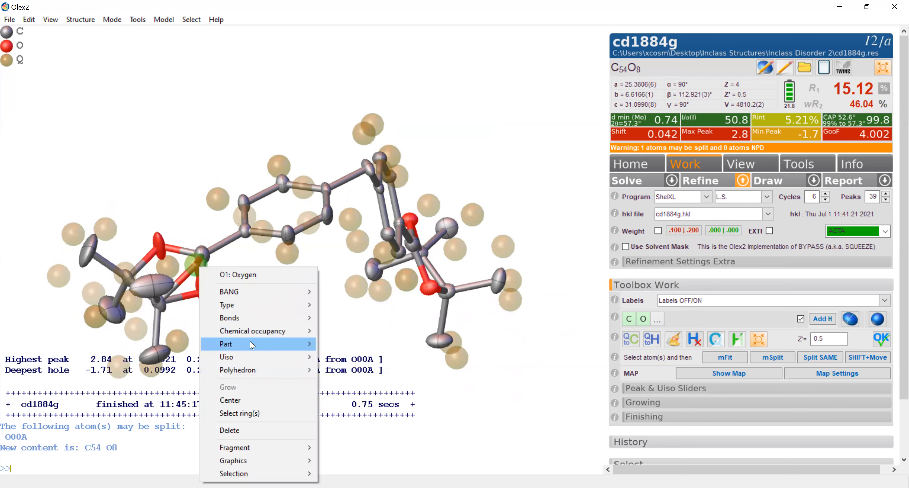
mouse_move(304, 331)
click(344, 368)
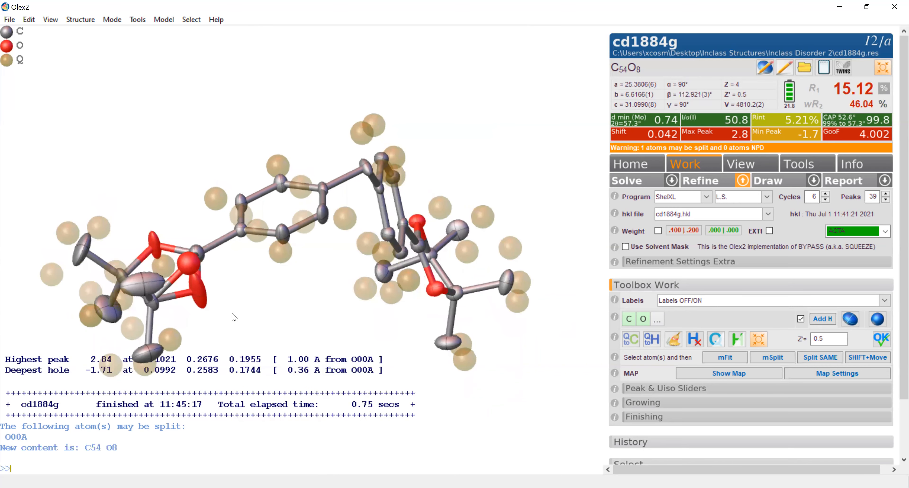
- Assign the two half-occupied oxygens O1 and O00A to separate disorder parts, with O00A in part 2
right_click(189, 266)
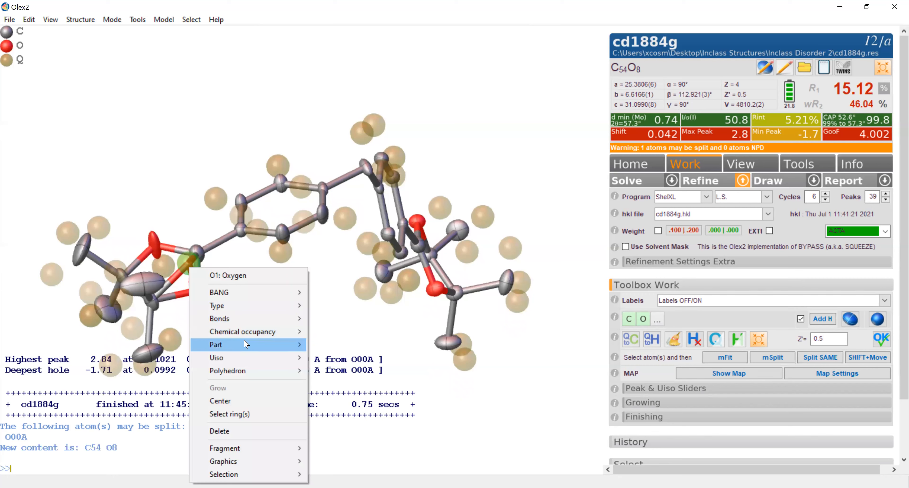
mouse_move(246, 344)
click(333, 395)
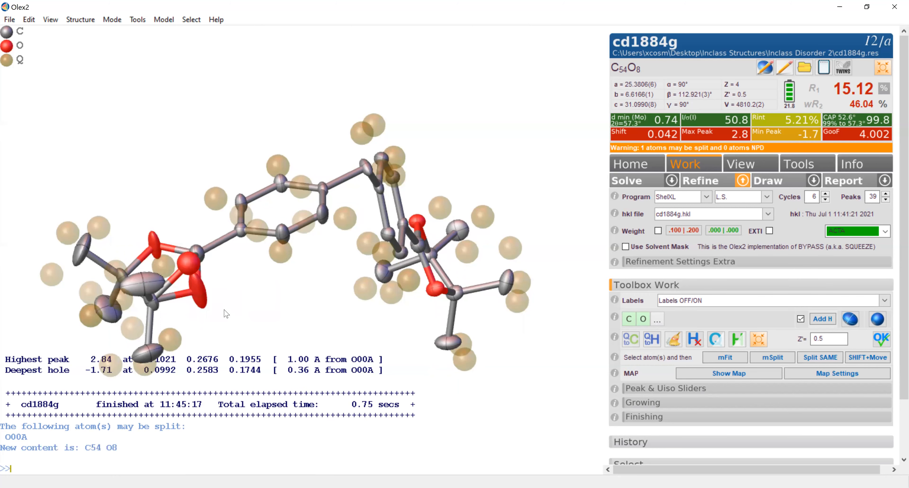
right_click(204, 296)
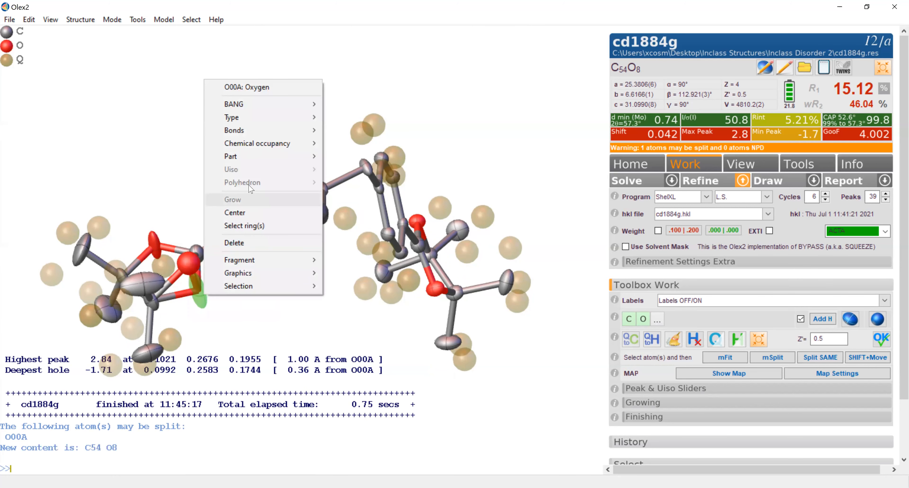
mouse_move(262, 157)
click(354, 221)
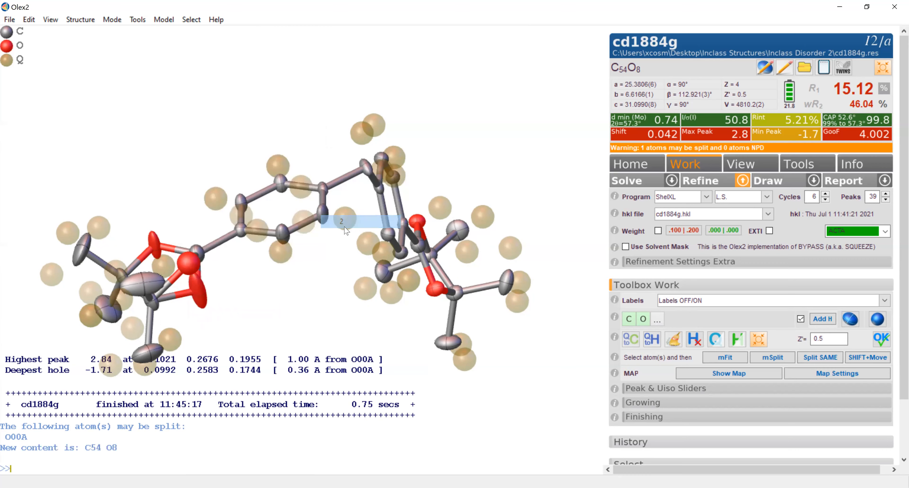
- Refine the model with the split oxygen in ShelXL using 6 cycles
drag(259, 302, 242, 314)
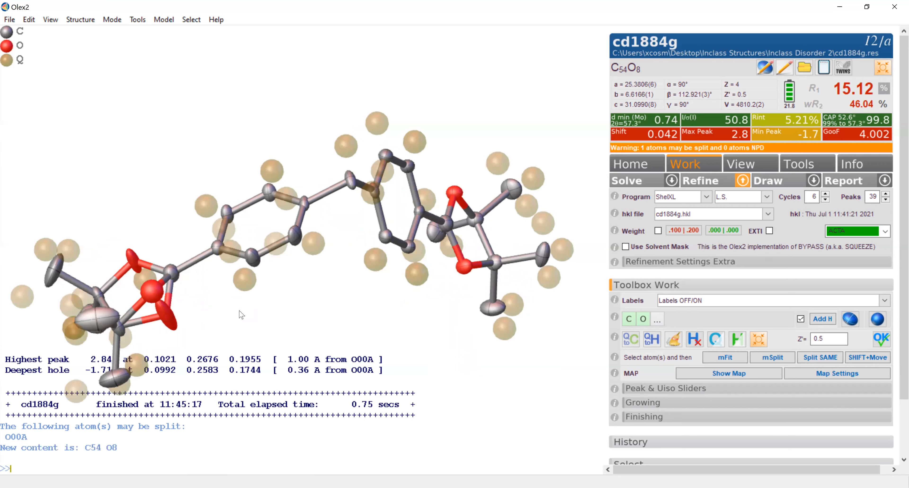
click(722, 189)
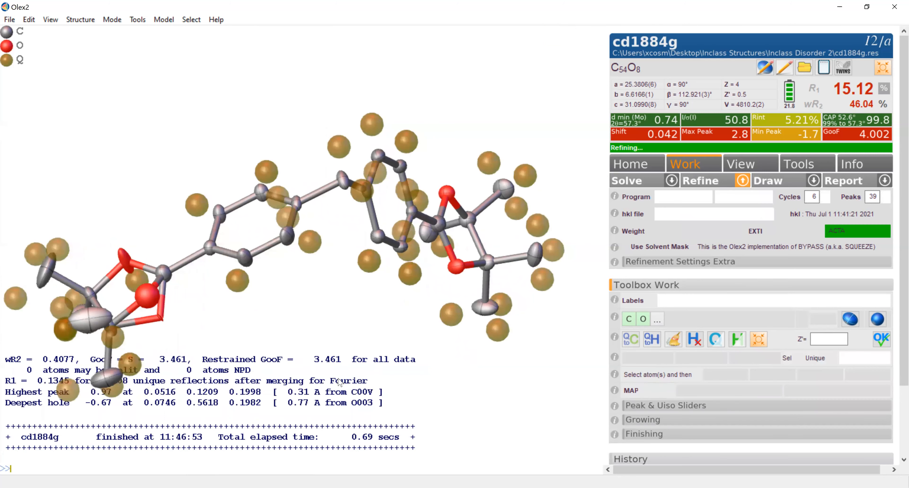
drag(198, 363, 200, 349)
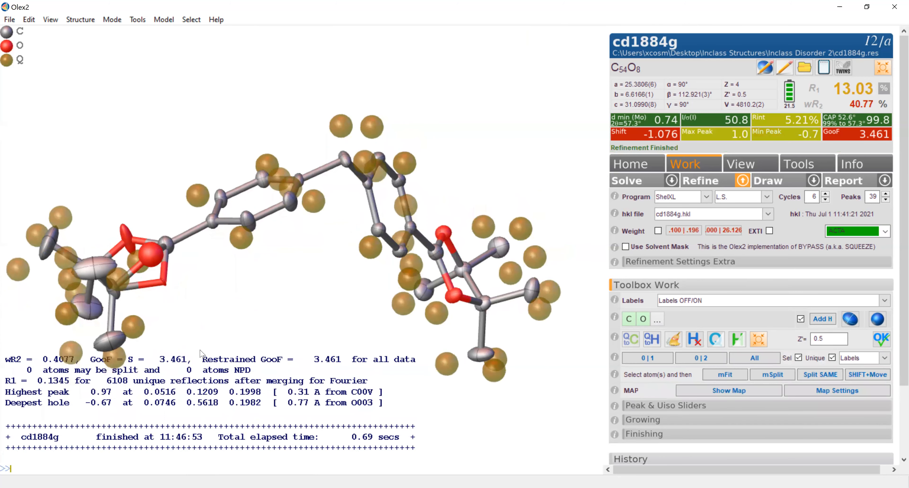
- Set a custom chemical occupancy of 0.6 for the disordered oxygen O00A
mouse_move(166, 285)
right_click(165, 285)
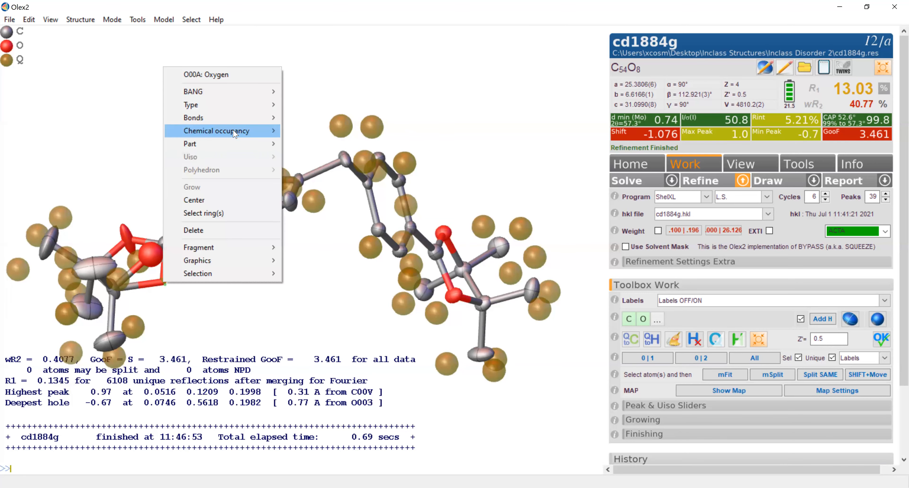
mouse_move(235, 133)
click(315, 130)
text(0.6)
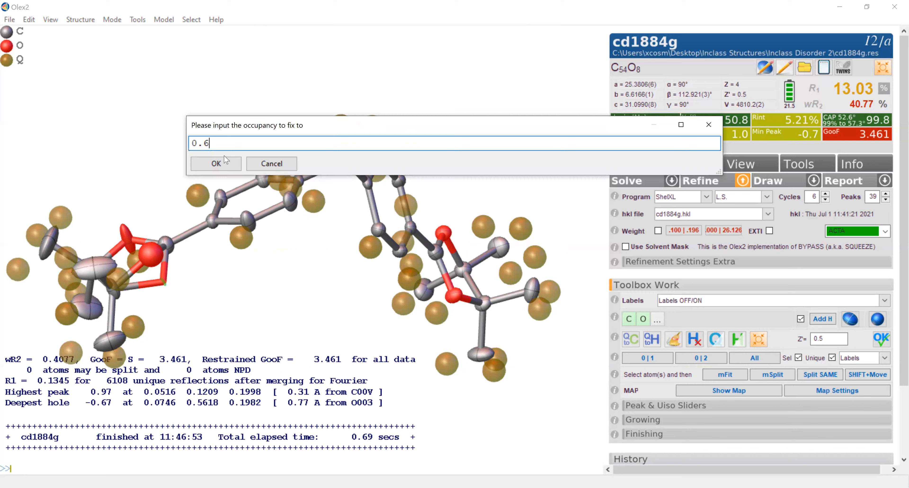
key(Return)
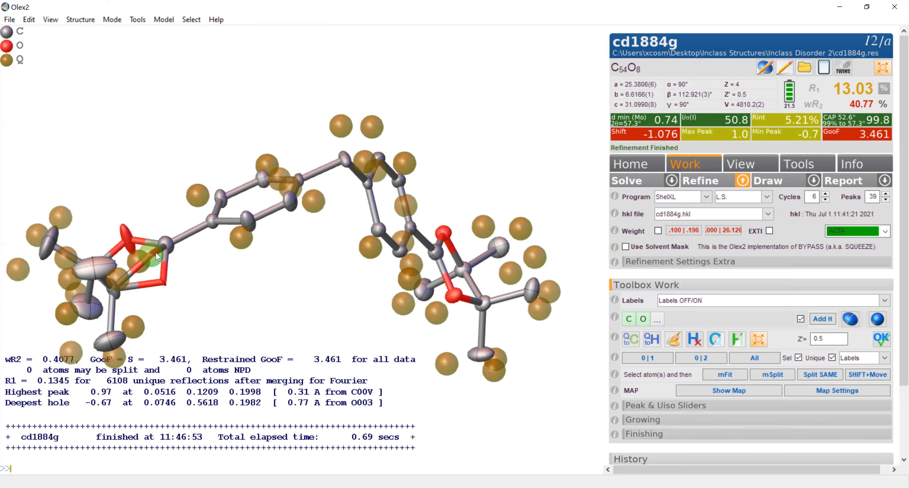
- Set a custom chemical occupancy of 0.4 for the disordered oxygen O1
right_click(156, 252)
mouse_move(221, 317)
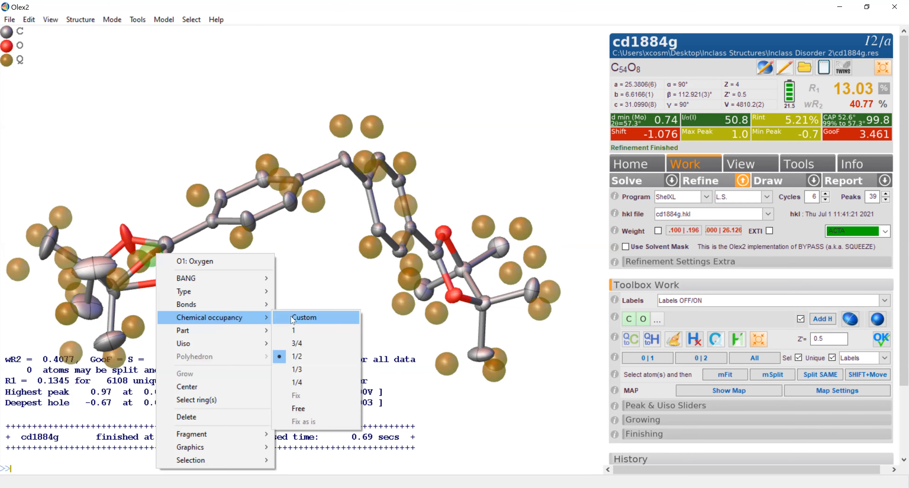
click(292, 318)
text(0.4)
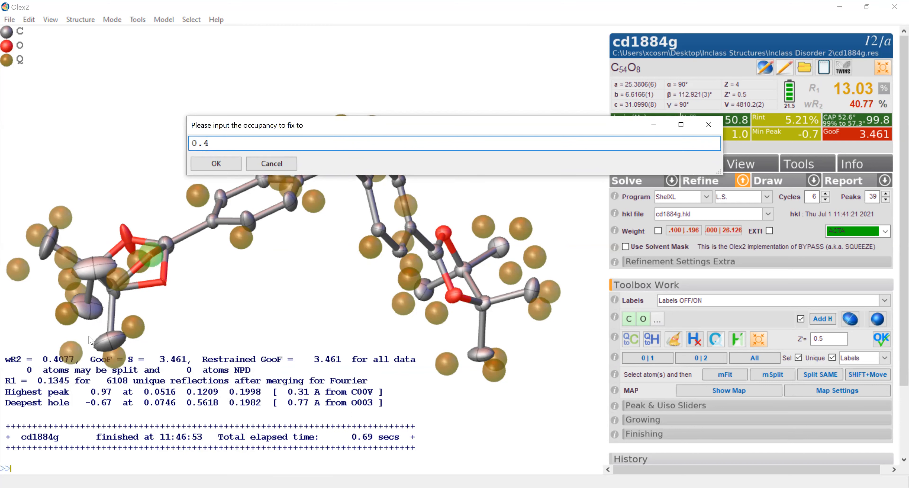
click(205, 166)
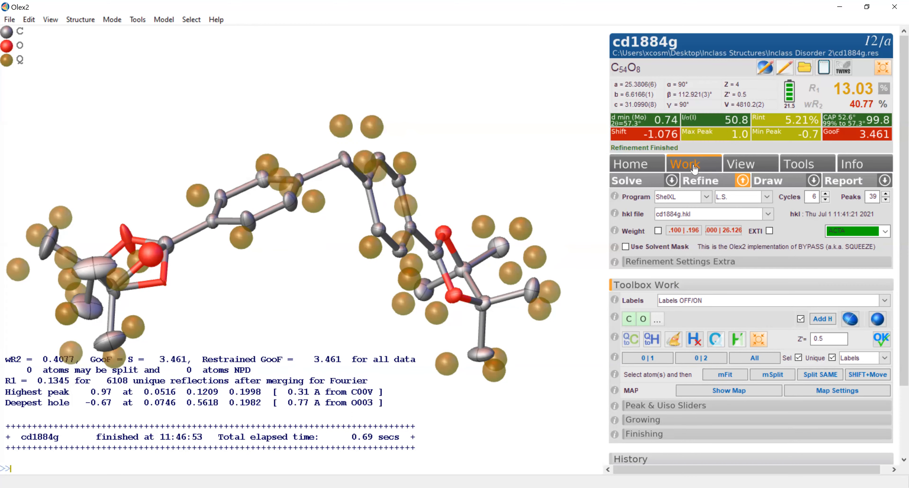
- Refine with the adjusted oxygen occupancies and inspect the Q peaks and ellipsoids around the disordered ring
click(700, 182)
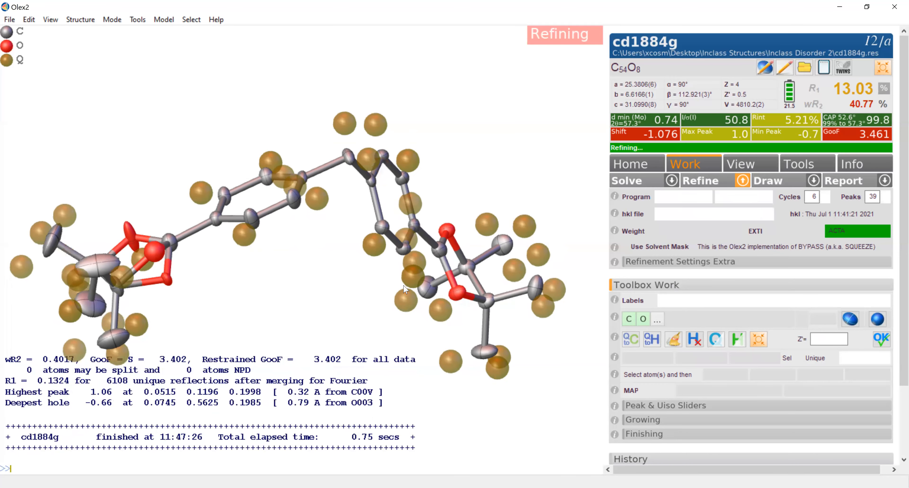
drag(258, 298, 257, 306)
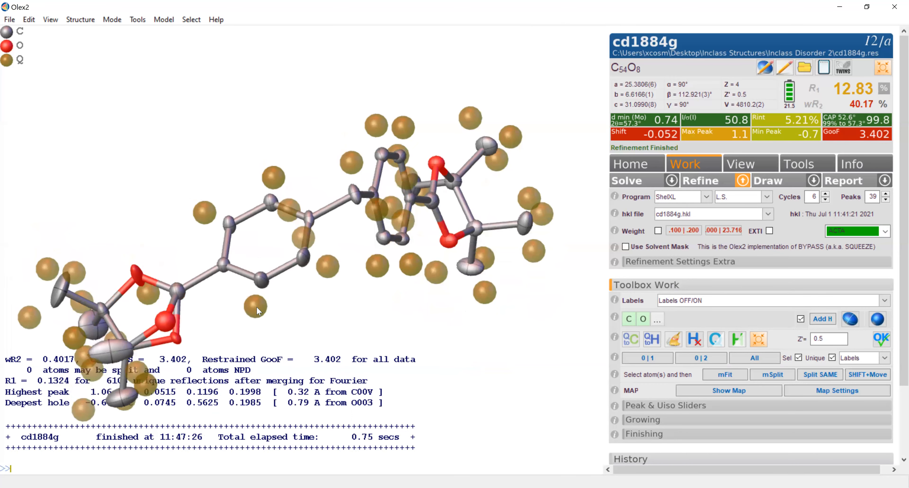
drag(194, 349, 176, 321)
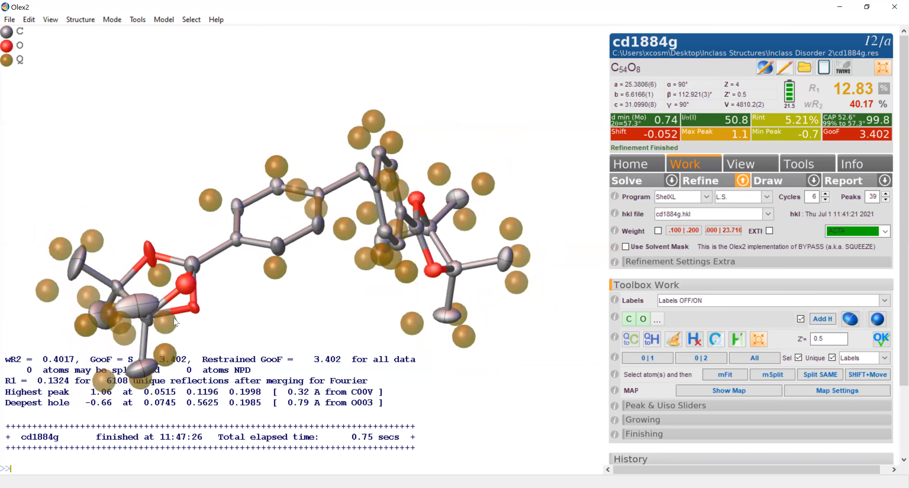
mouse_move(155, 277)
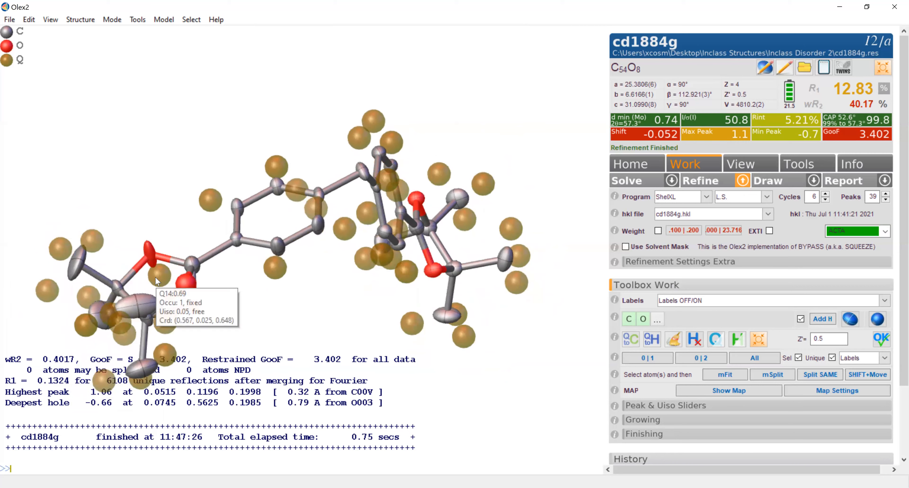
drag(158, 258, 155, 281)
drag(141, 250, 320, 285)
drag(171, 271, 204, 236)
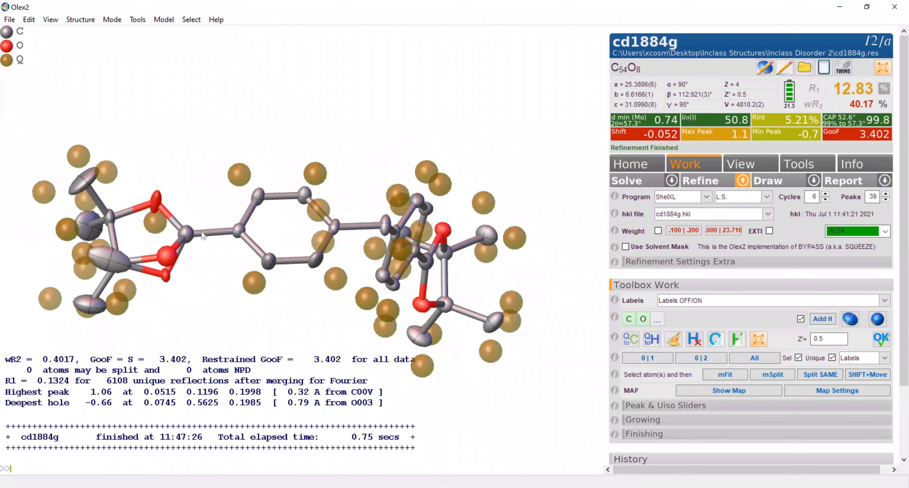
- Add hydrogen atoms to the whole model and refine the structure with them
drag(326, 242, 284, 249)
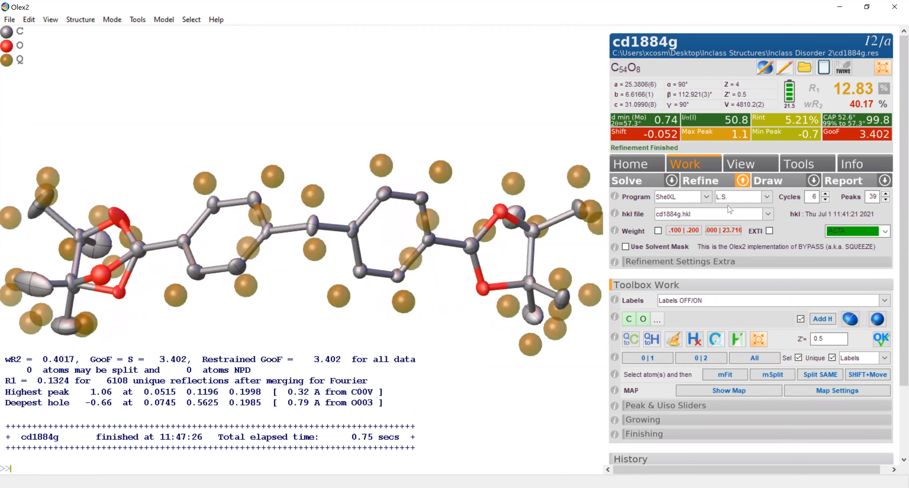
click(823, 319)
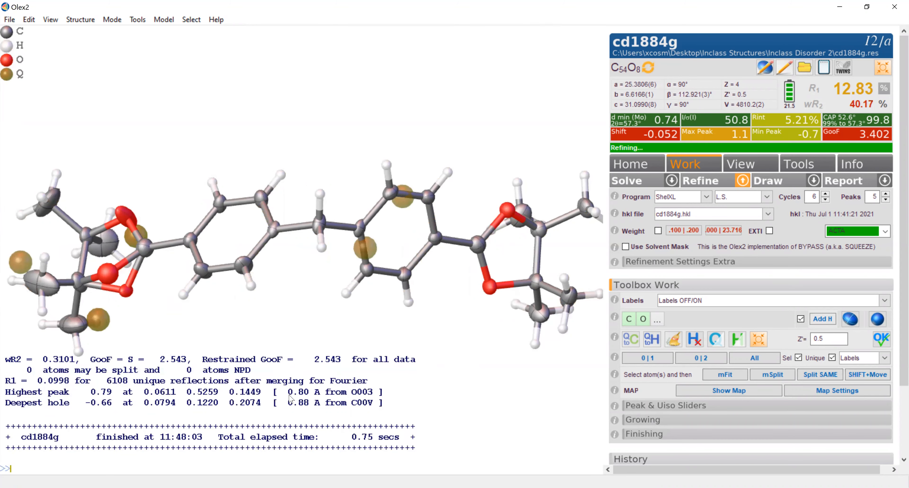
drag(315, 365, 180, 338)
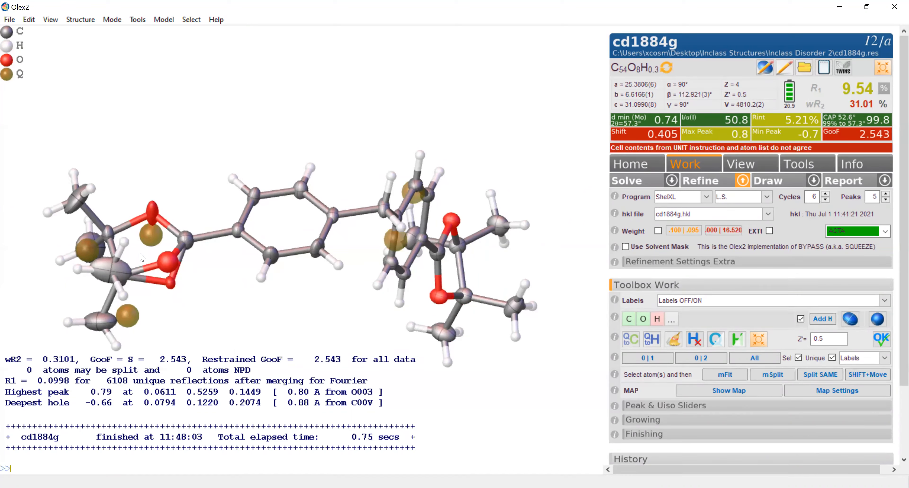
- Set the chemical occupancy of ring oxygen O003 to 1/2
mouse_move(149, 243)
mouse_move(153, 211)
click(156, 216)
right_click(156, 216)
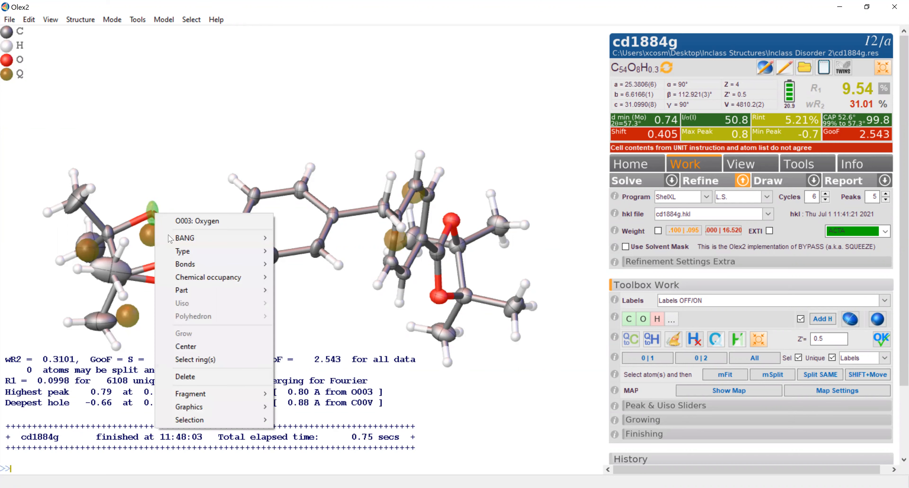
mouse_move(200, 279)
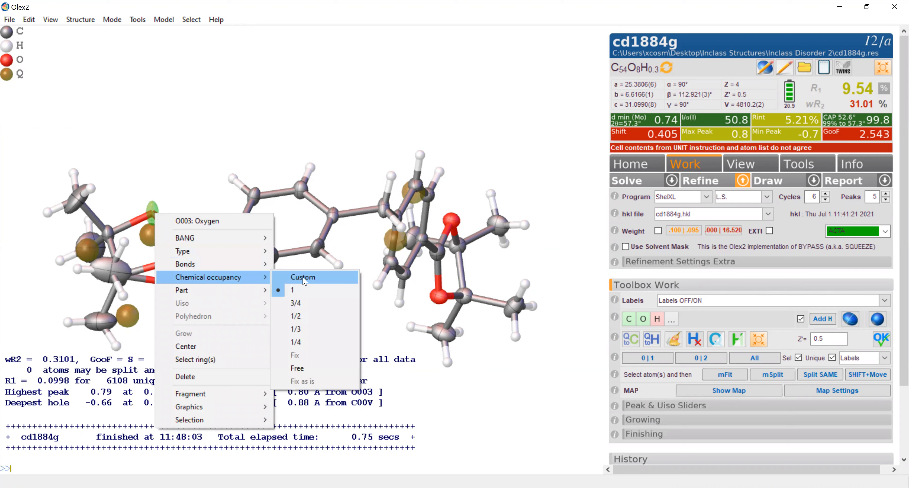
click(312, 316)
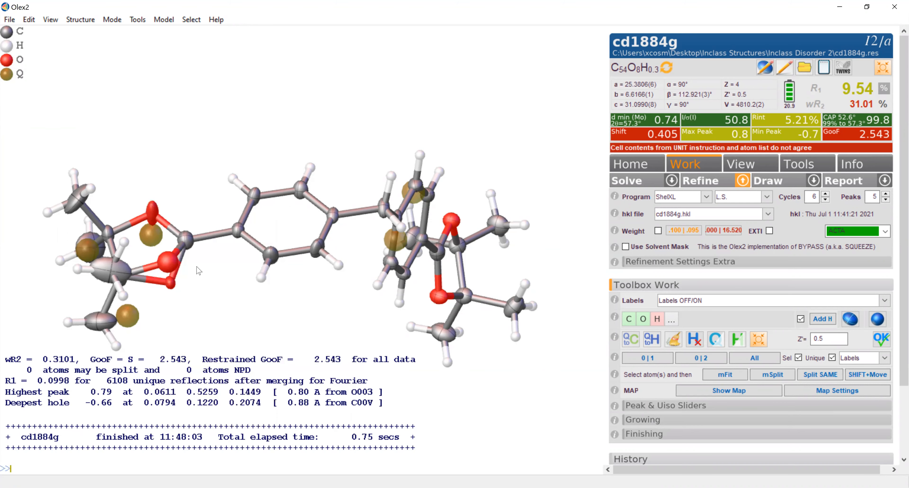
- Convert the Q peak beside O003 into an oxygen atom and set its chemical occupancy to 1/2
right_click(150, 239)
mouse_move(190, 281)
click(290, 302)
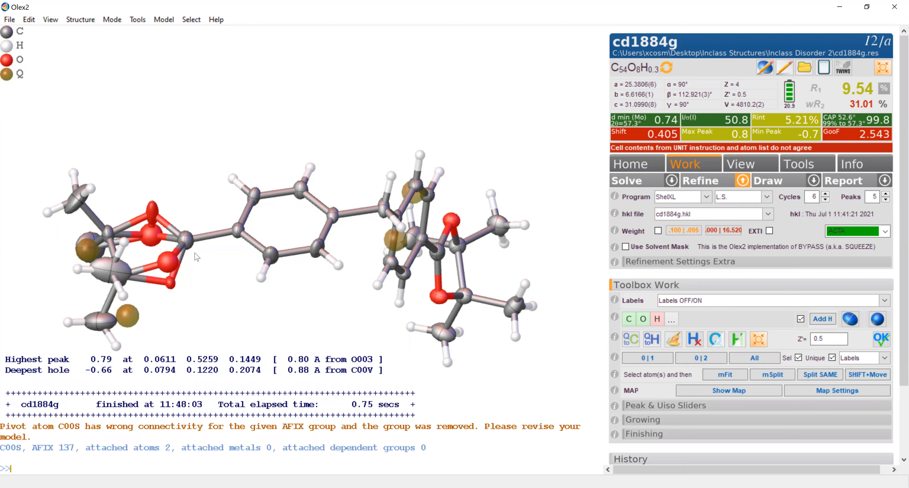
right_click(155, 241)
mouse_move(235, 300)
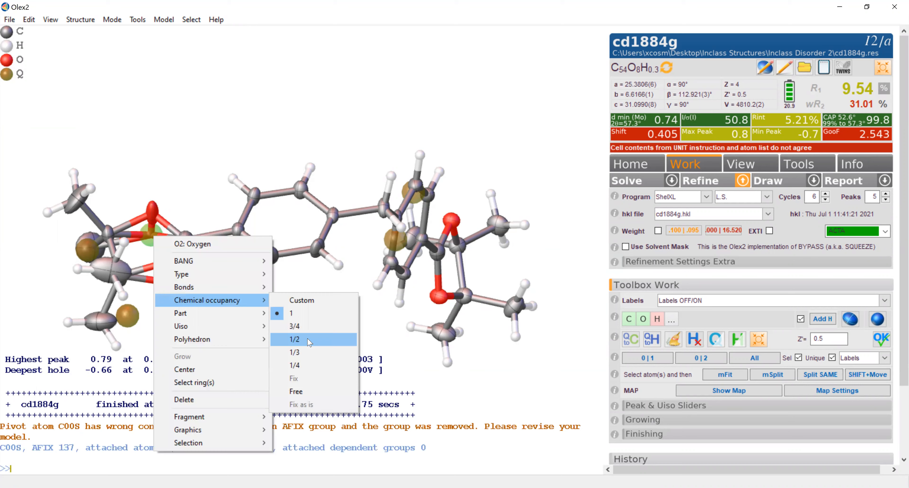
click(308, 338)
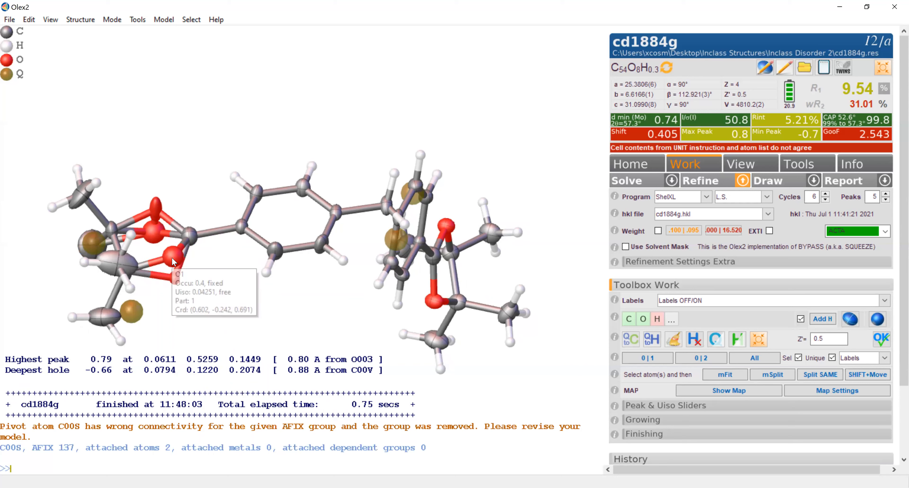
- Assign oxygen O2 to part 1 and its alternative O003 to part 2, and refine the model
right_click(154, 234)
mouse_move(216, 311)
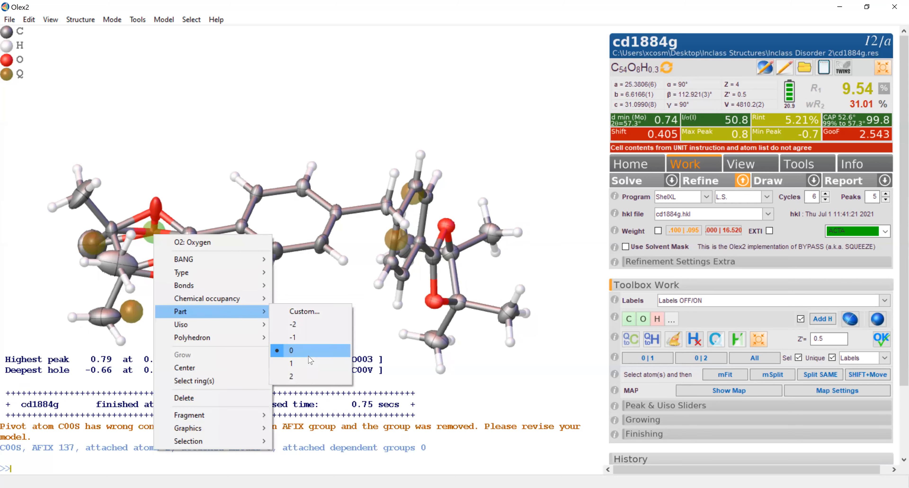
click(310, 364)
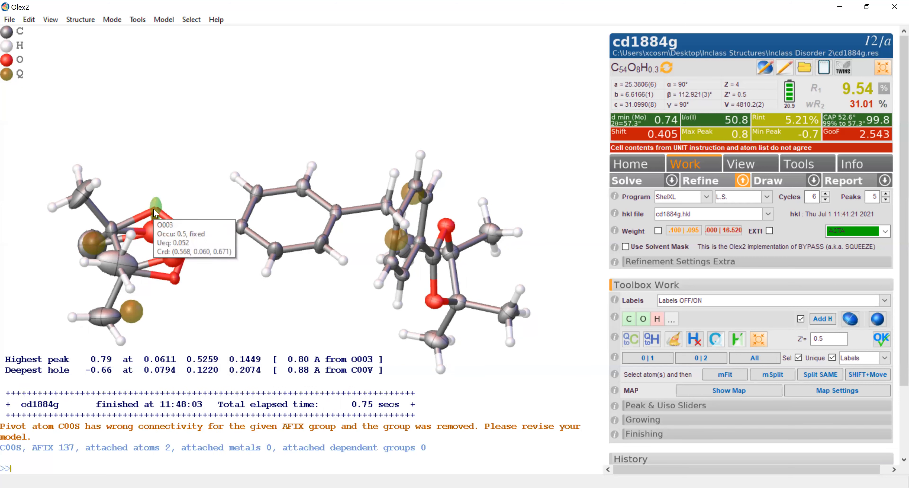
right_click(154, 210)
mouse_move(208, 286)
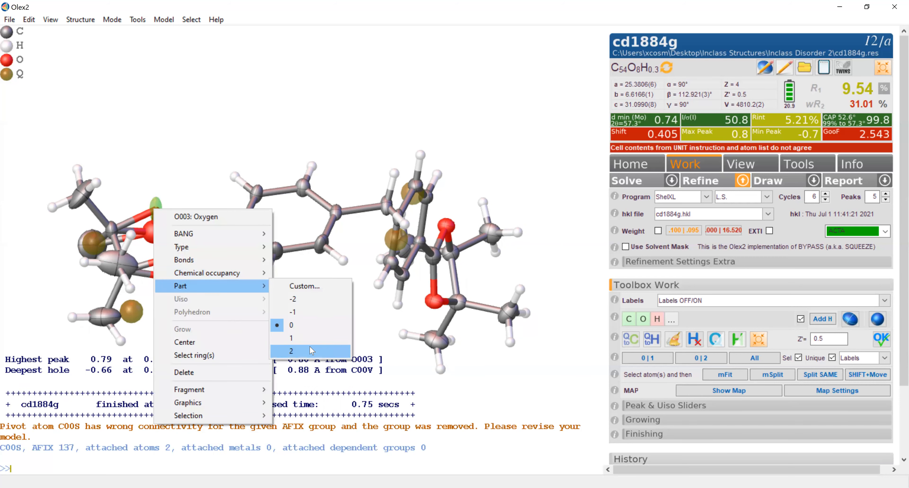
click(311, 339)
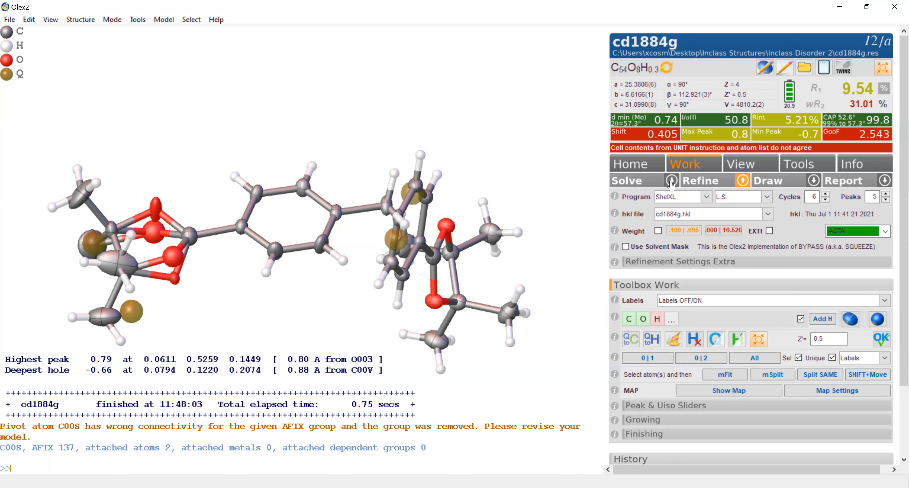
click(697, 183)
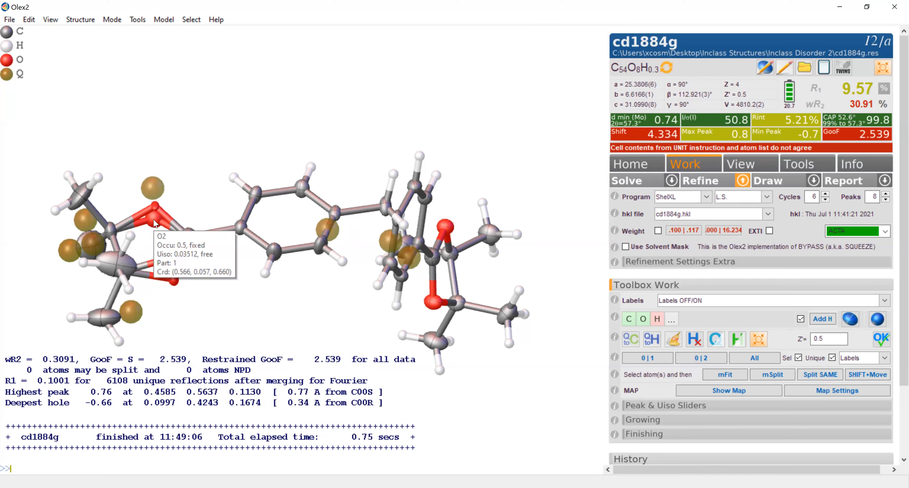
- Set a custom chemical occupancy of 0.6 for the disordered oxygen O003
right_click(155, 206)
mouse_move(217, 272)
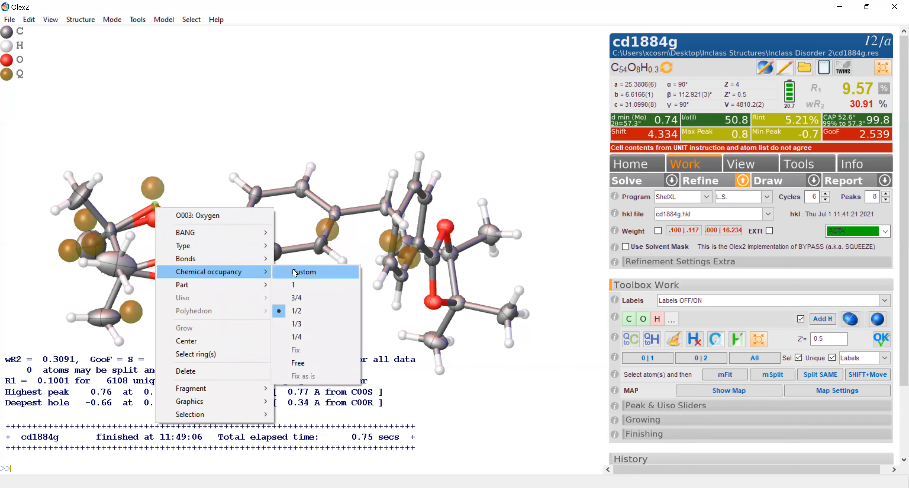
click(302, 272)
text(0.6)
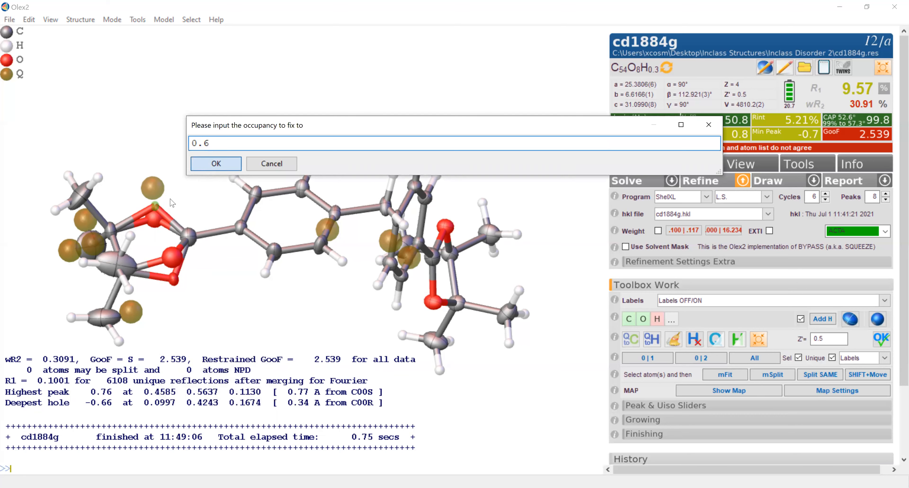
key(Return)
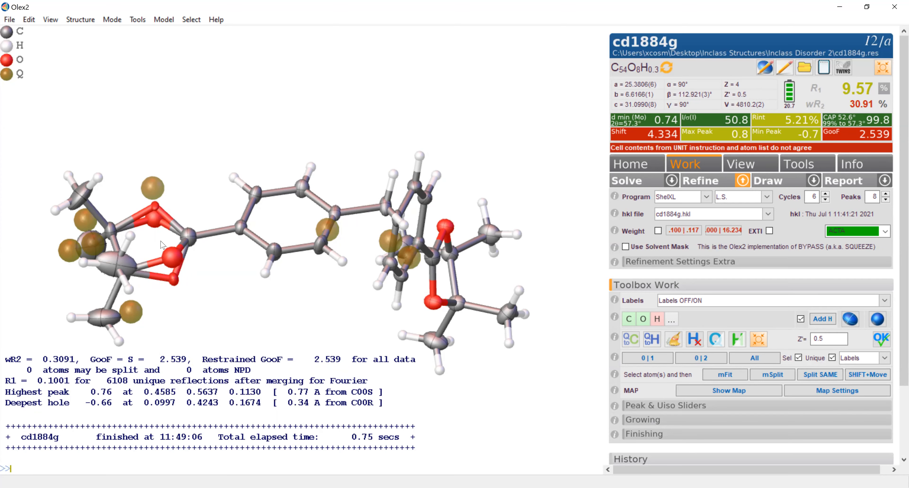
- Set a custom chemical occupancy of 0.4 for the disordered oxygen O2
right_click(154, 218)
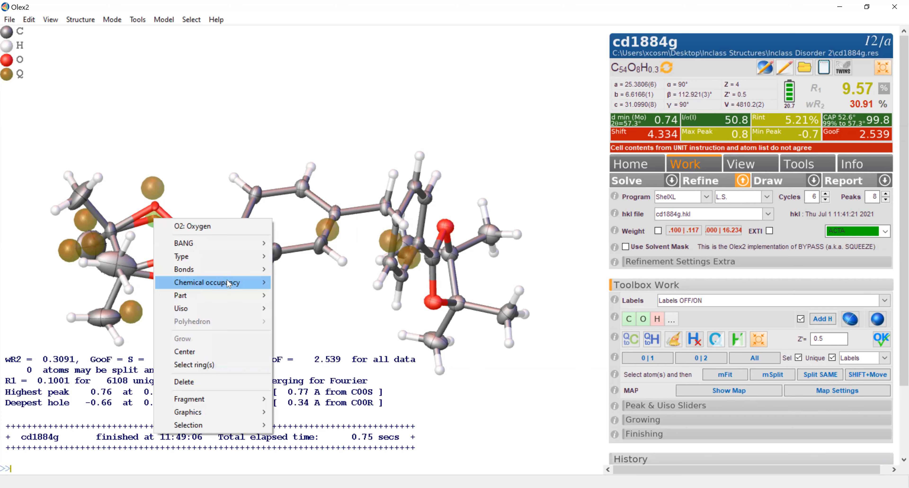
click(296, 286)
text(0.4)
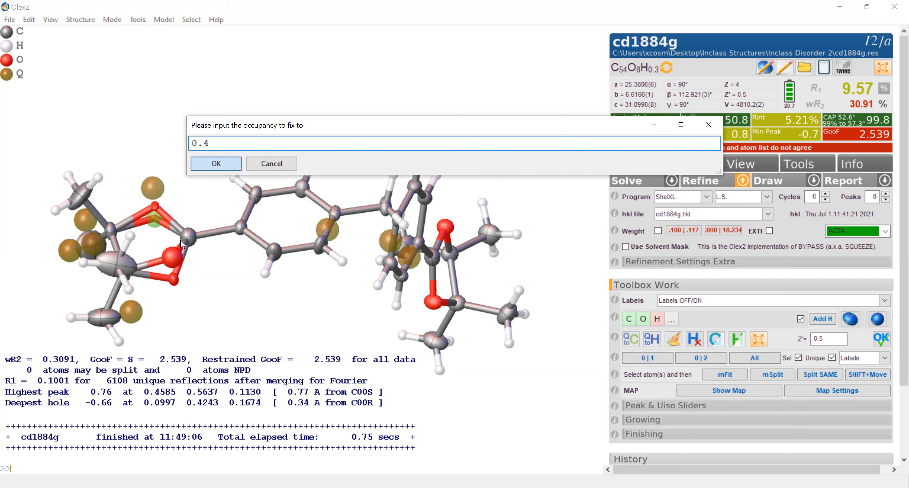
click(222, 165)
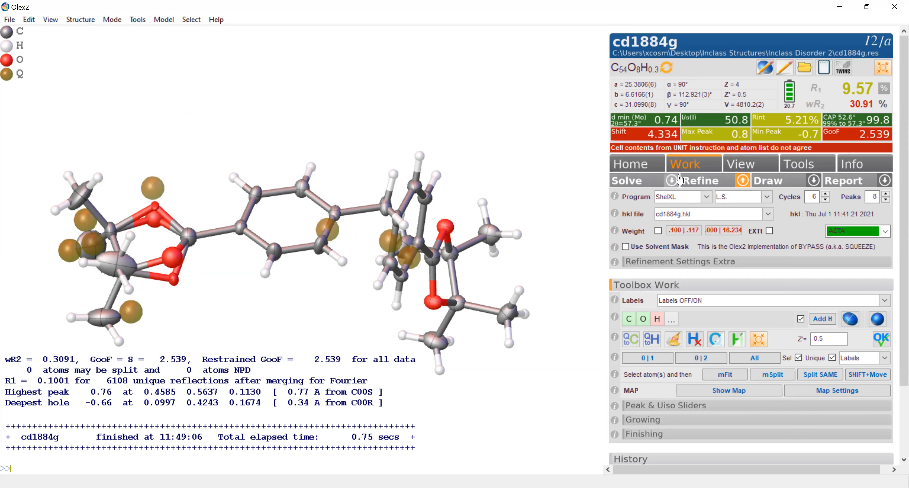
- Refine the model repeatedly with the 0.6/0.4 oxygen occupancies to reduce the shift
click(702, 180)
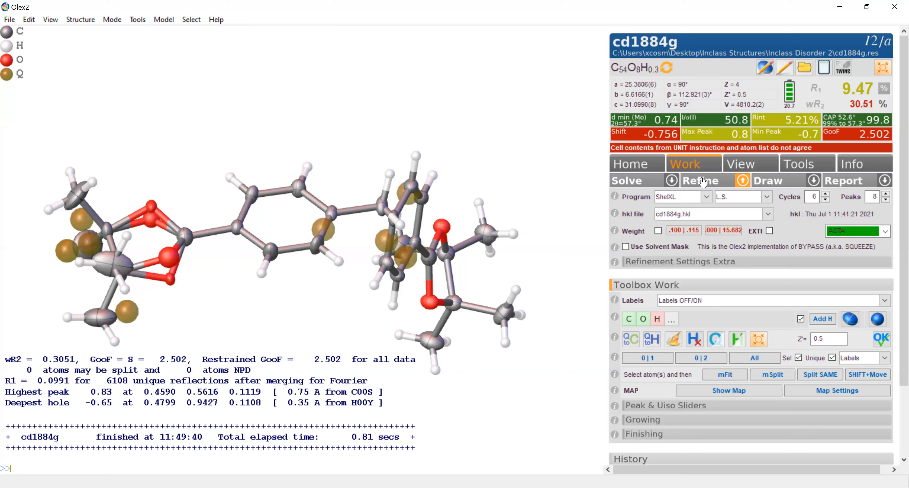
click(702, 181)
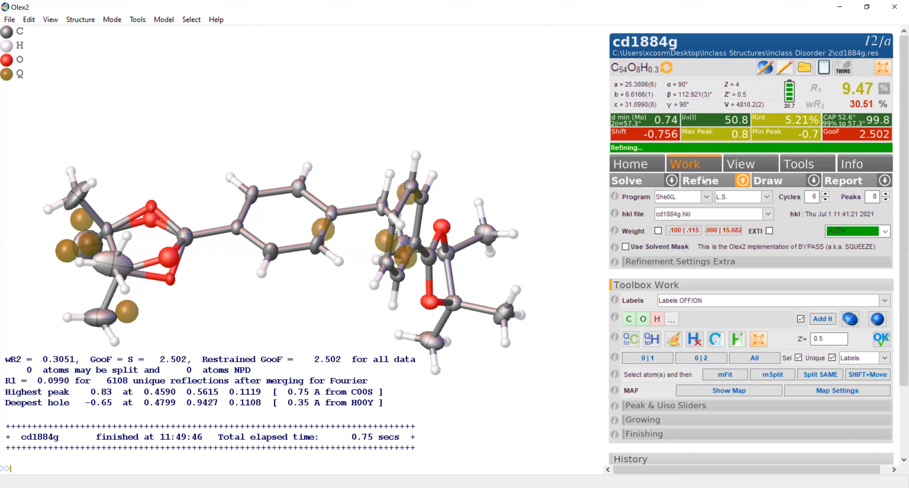
click(703, 181)
- Make the minor-component oxygens O1 and O2 anisotropic and refine the structure
drag(193, 213, 189, 209)
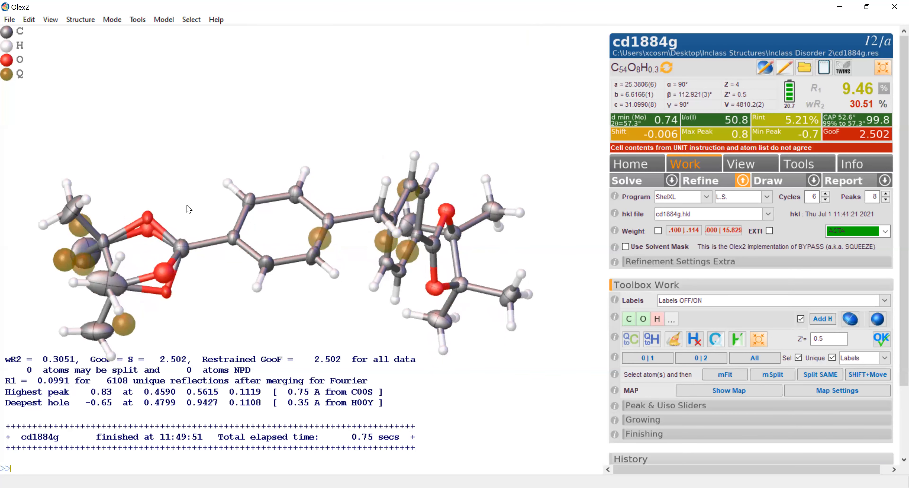
click(147, 233)
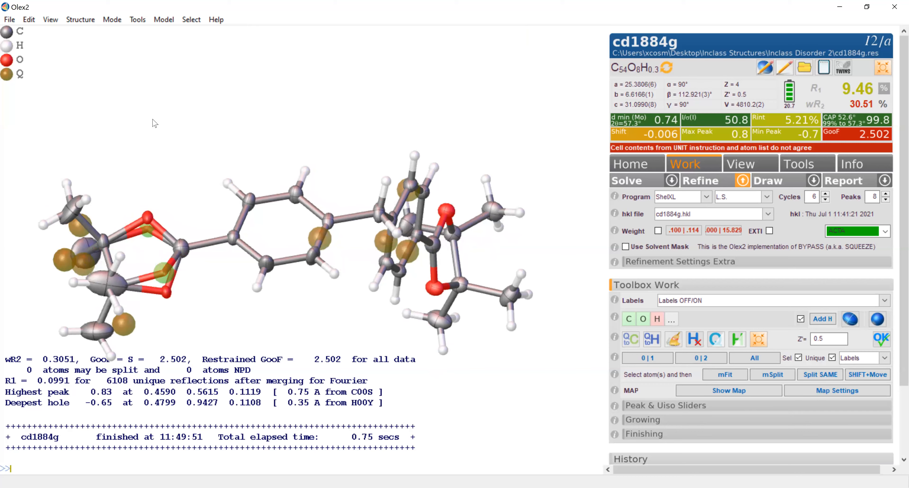
click(165, 19)
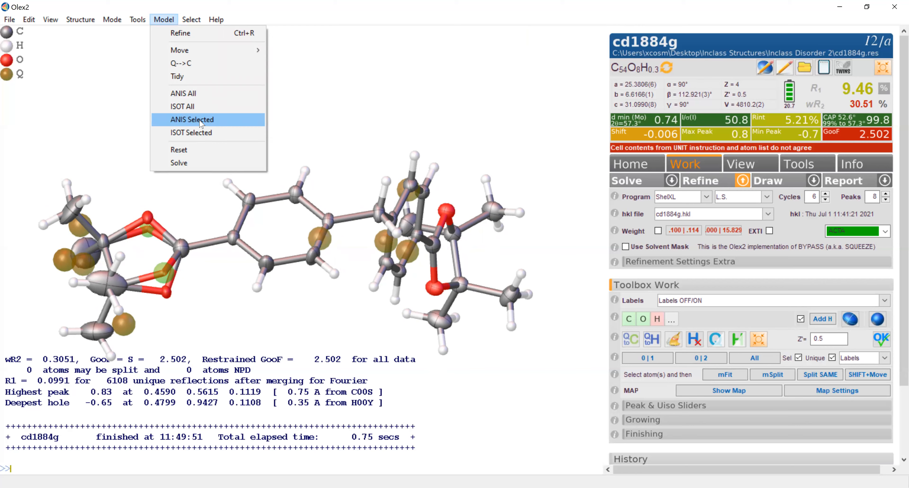
click(201, 122)
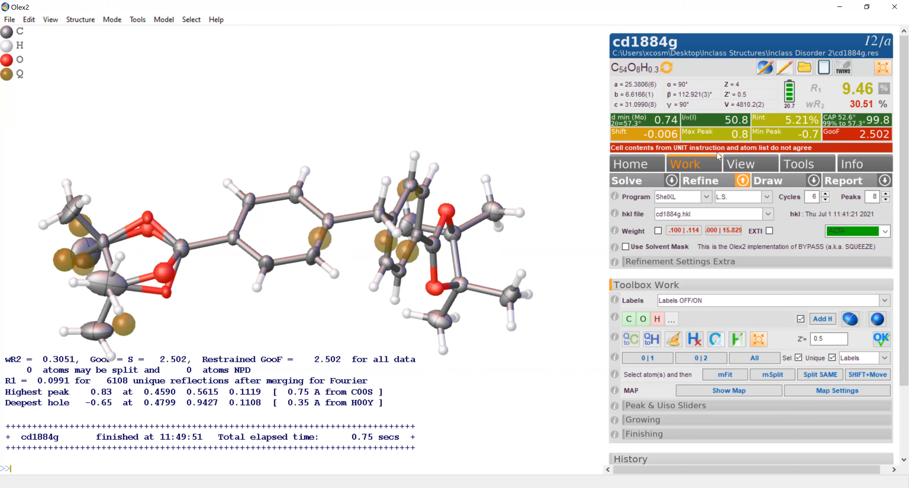
click(702, 180)
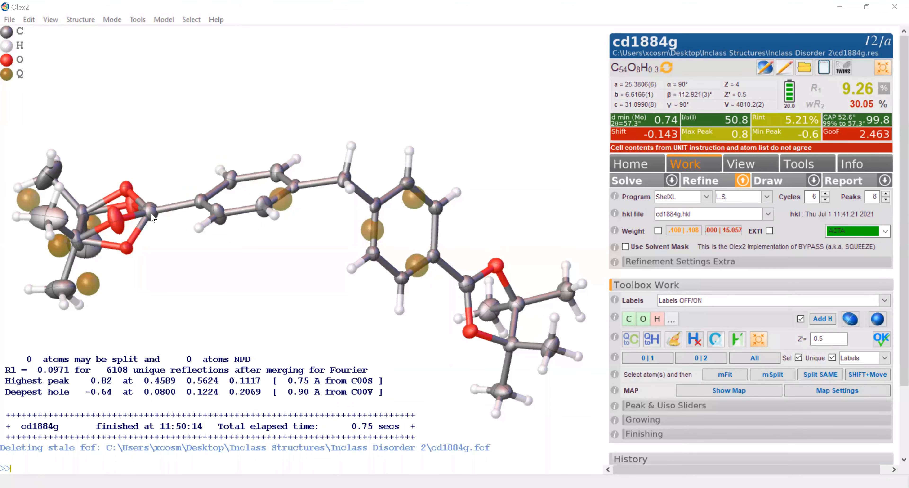
- Add the missing hydrogens to the model with refinement and check the Q peaks around the disordered ring's methyl carbons
mouse_move(152, 218)
drag(171, 261, 120, 273)
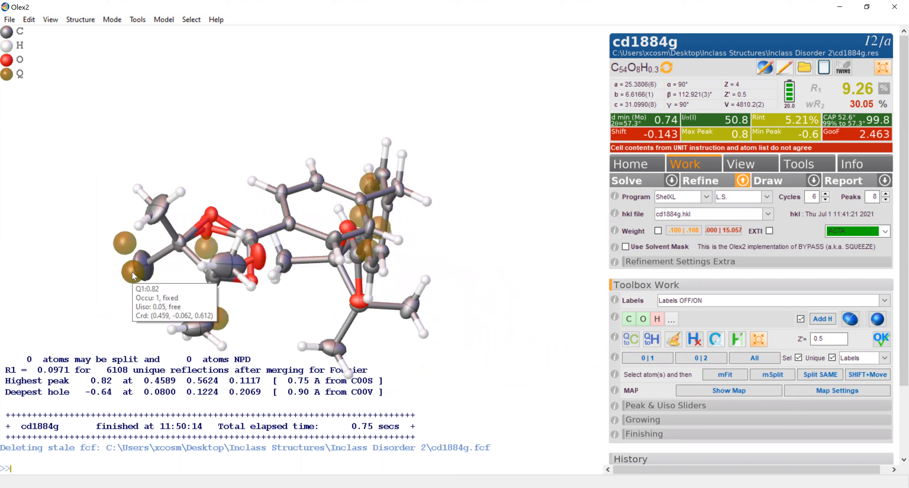
drag(152, 292, 152, 315)
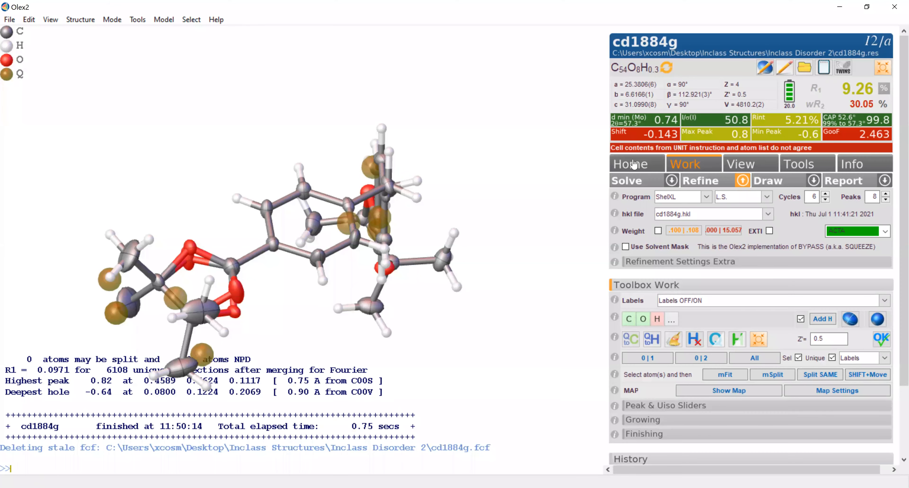
click(828, 323)
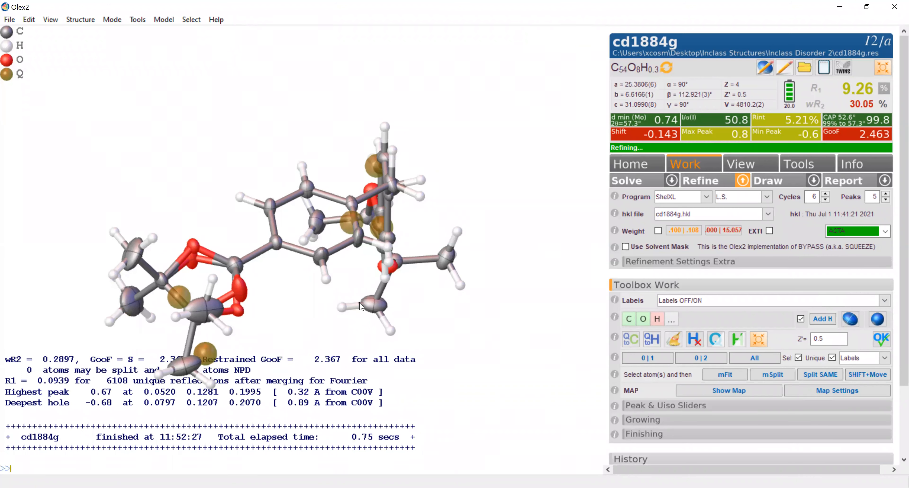
drag(297, 322, 271, 319)
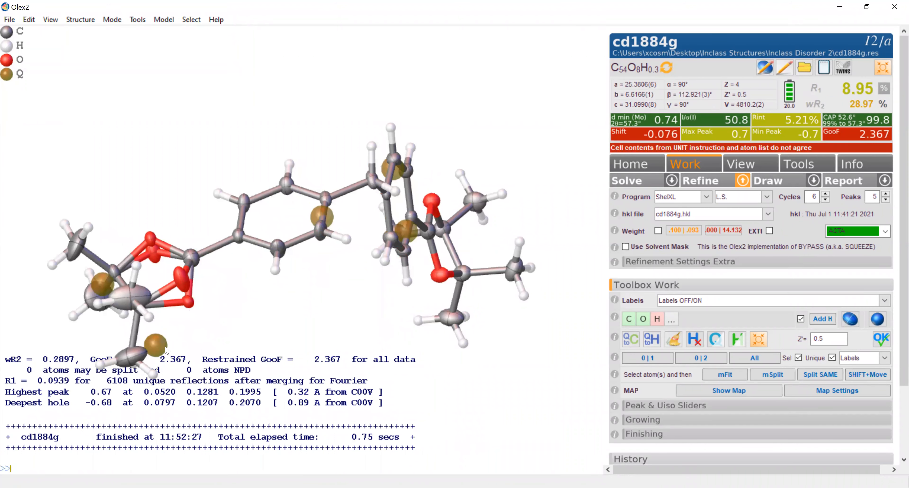
mouse_move(166, 349)
drag(166, 350, 231, 325)
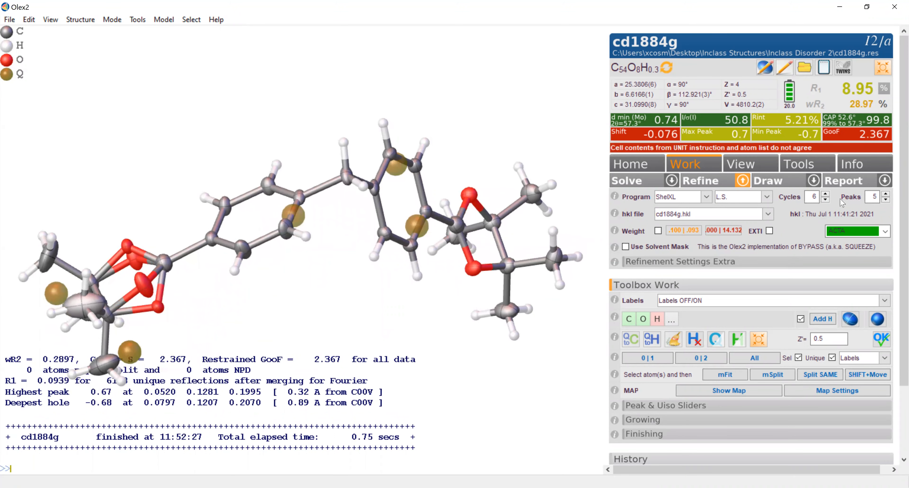
- Plot I/sigma against resolution for cd1884g.hkl and compare the high-angle data with the 3 sigma line
click(872, 167)
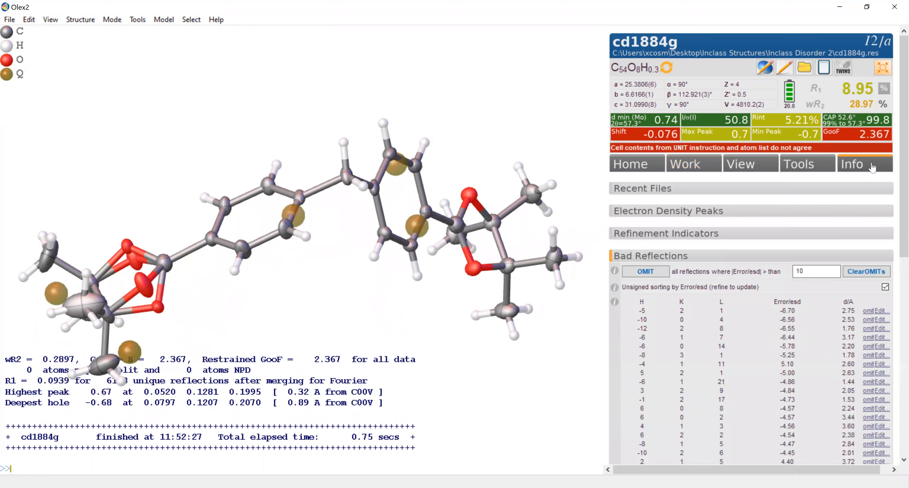
click(674, 254)
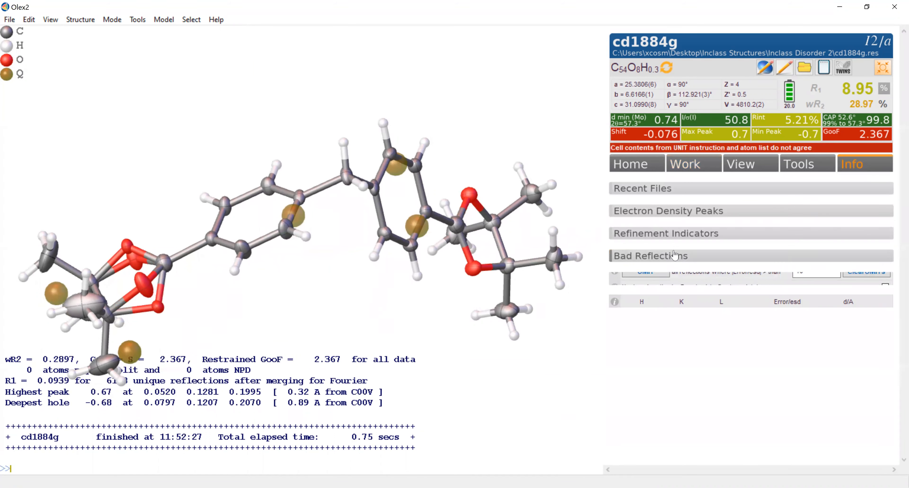
click(673, 280)
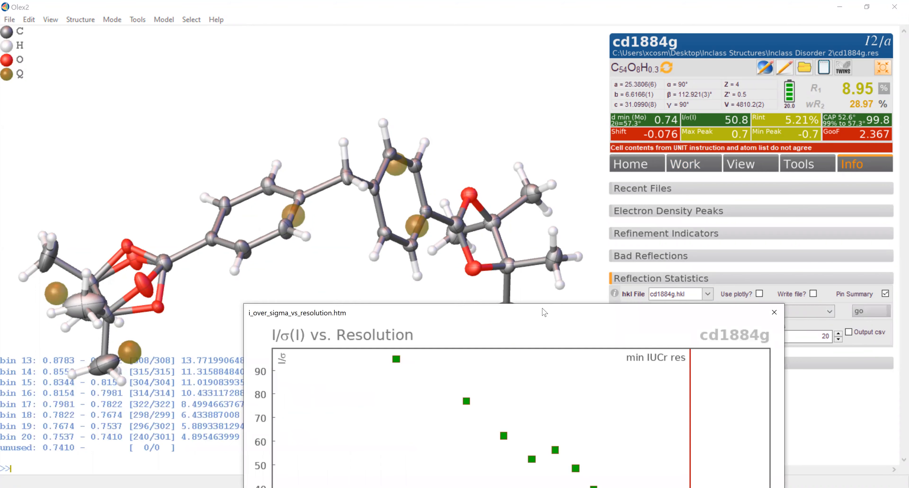
drag(543, 308, 516, 126)
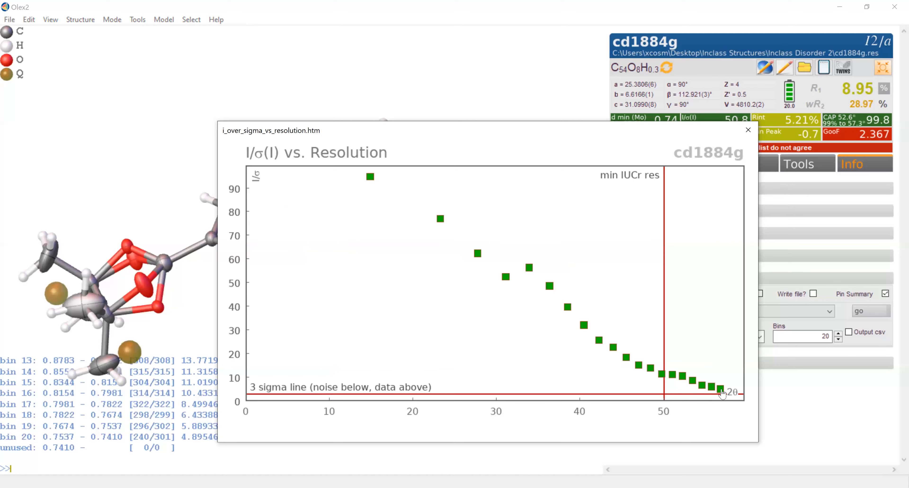
mouse_move(693, 386)
click(749, 131)
- Add the instruction OMIT -3 55 below the BOND line in the refinement instructions of cd1884g
click(29, 21)
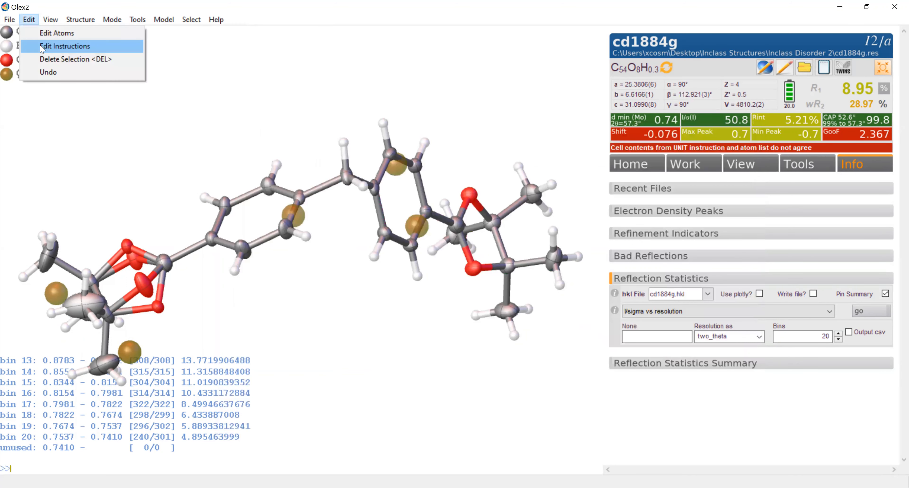
click(65, 46)
click(247, 252)
key(Return)
text(OMIT -3 55)
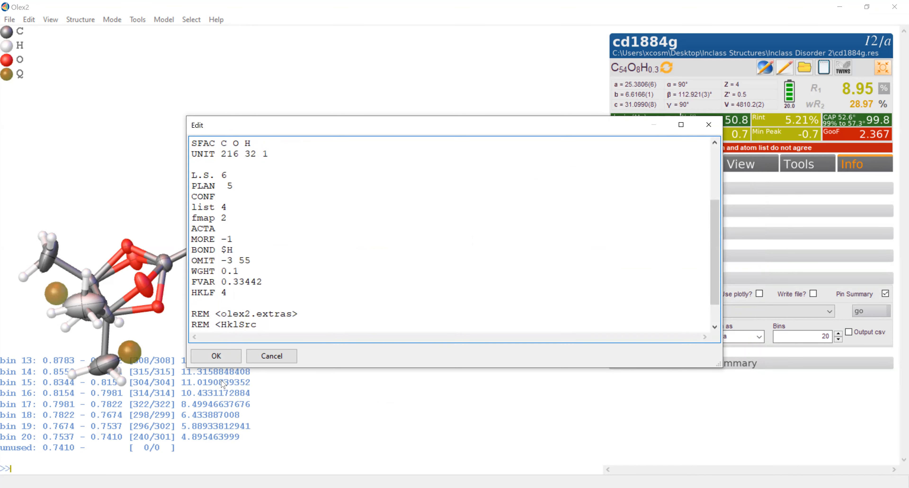
click(216, 356)
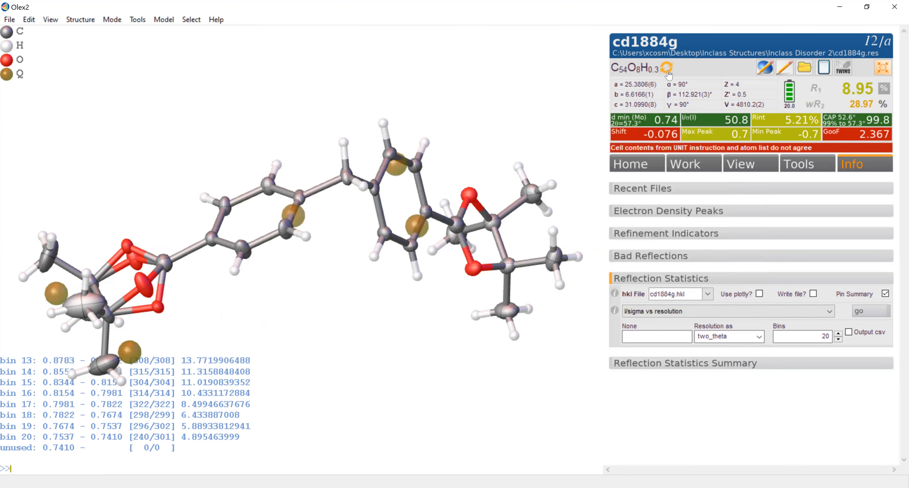
- Update the formula to match the atoms in the model and refine the structure repeatedly with the 55° data limit
click(668, 72)
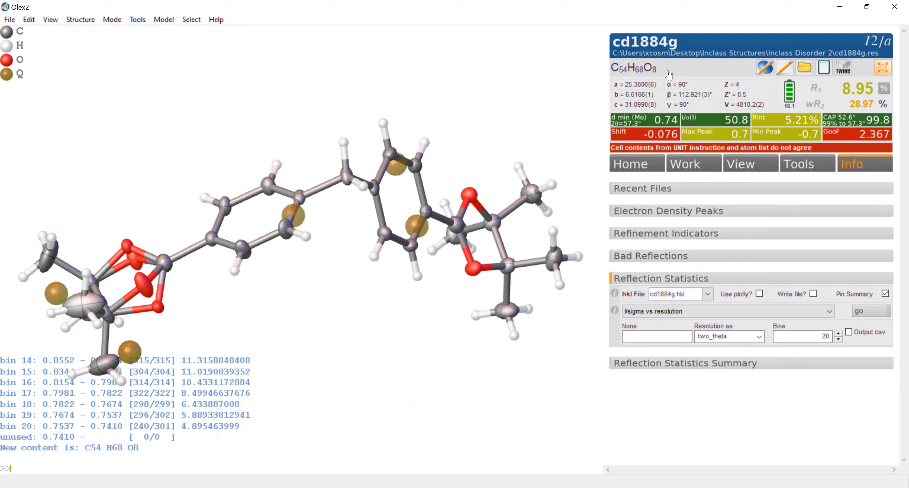
click(695, 170)
click(701, 181)
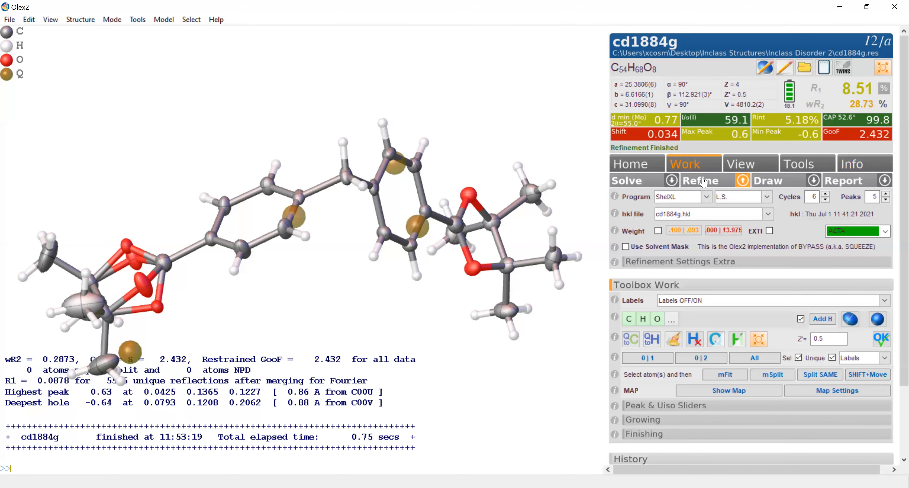
click(703, 181)
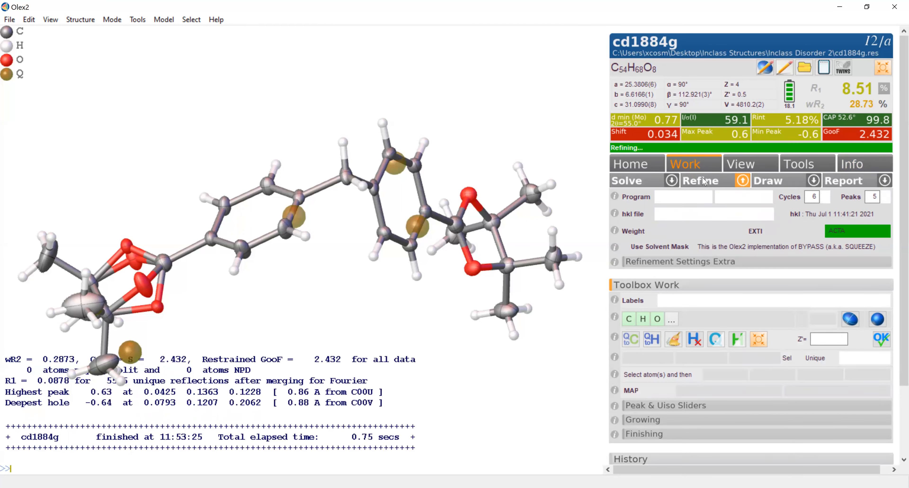
click(703, 181)
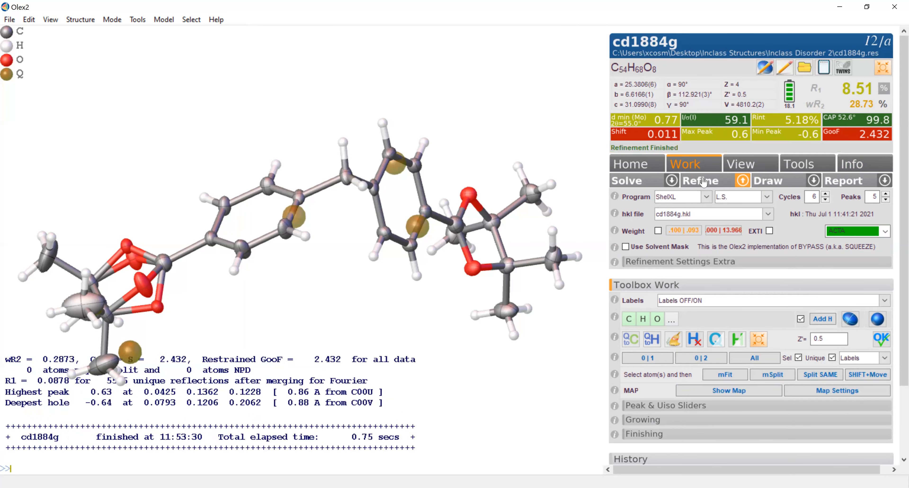
- Check the list of bad reflections by Error/esd and refine the structure once more
click(855, 166)
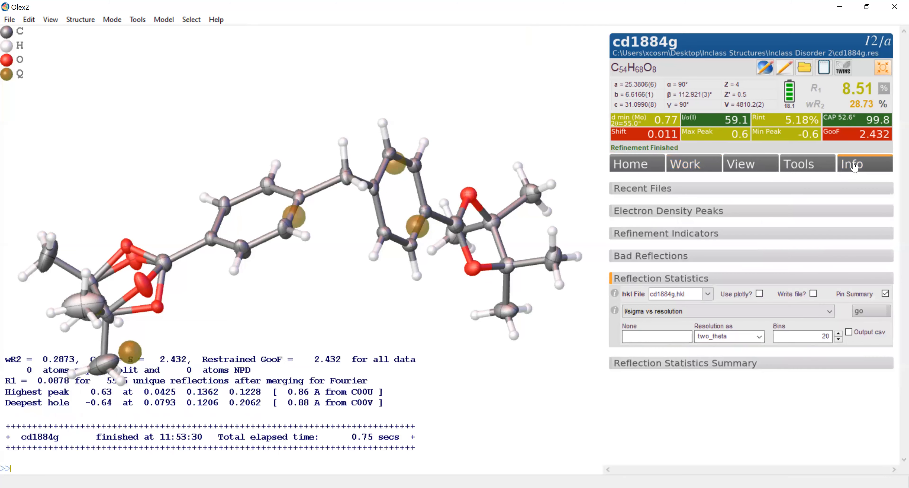
click(657, 255)
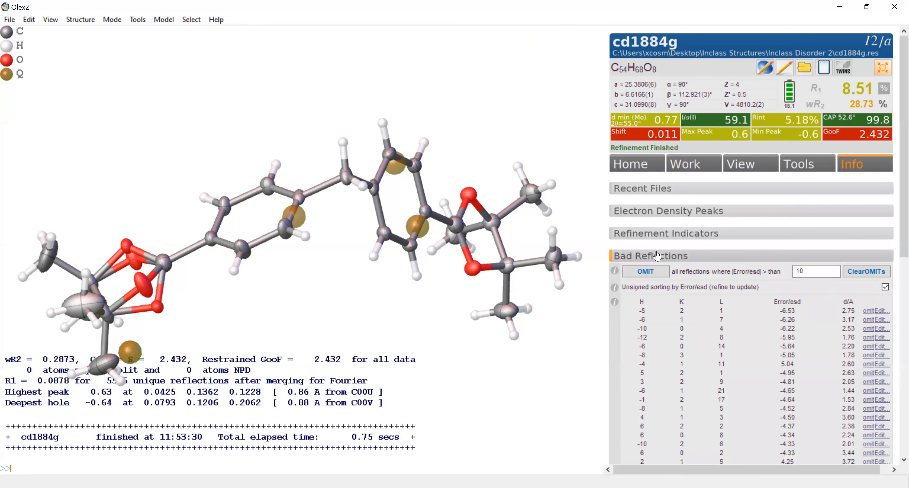
click(697, 169)
click(707, 183)
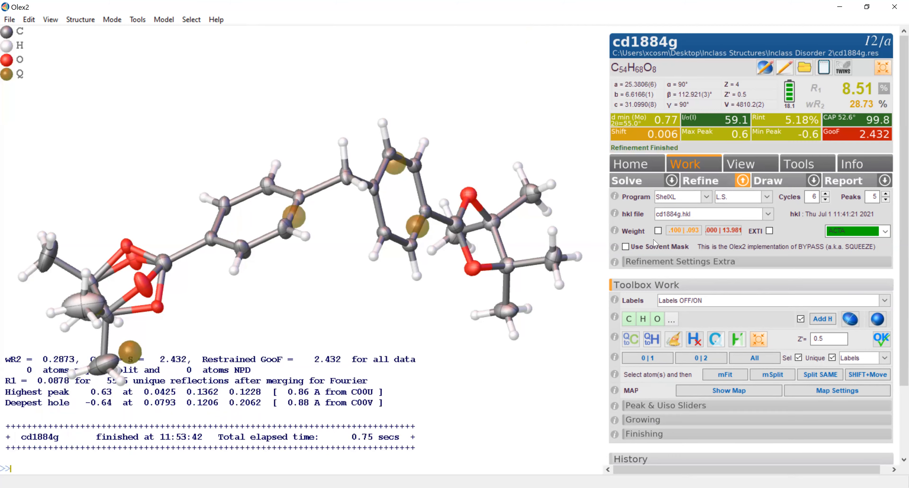
- Apply the suggested weighting scheme and refine, repeating the weight update and refinement a second time
click(692, 231)
click(701, 182)
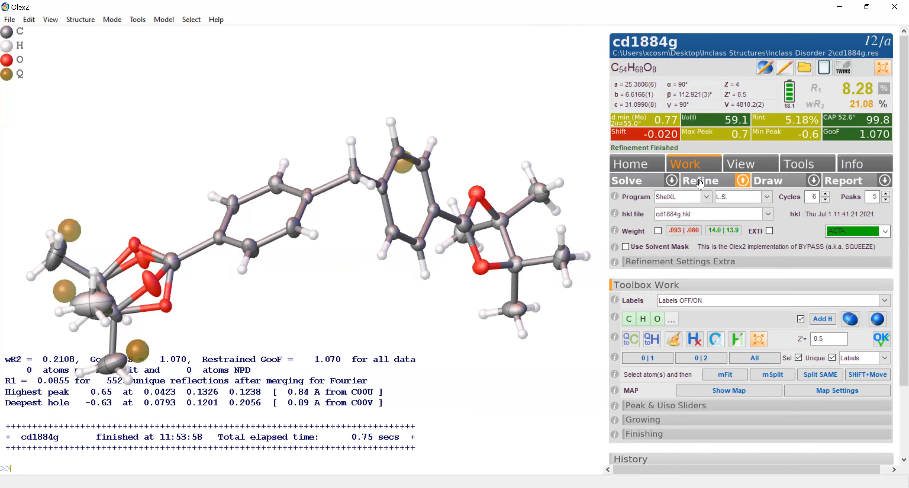
click(697, 233)
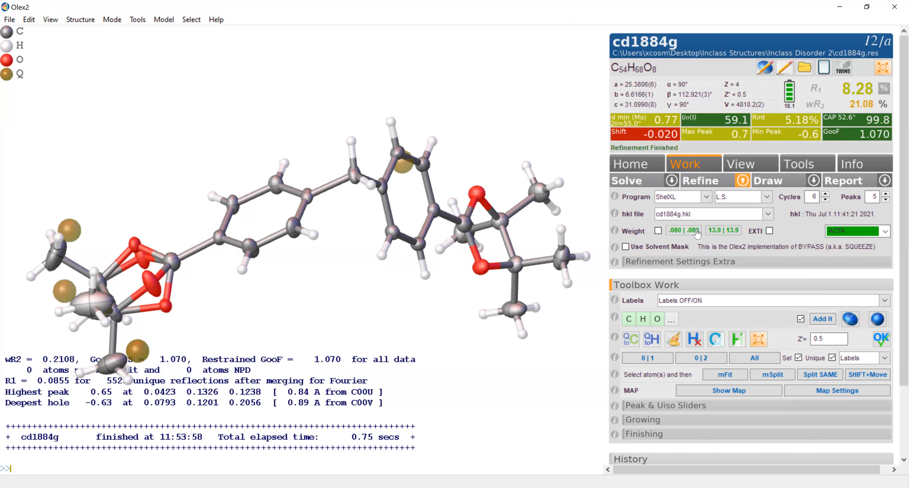
click(707, 182)
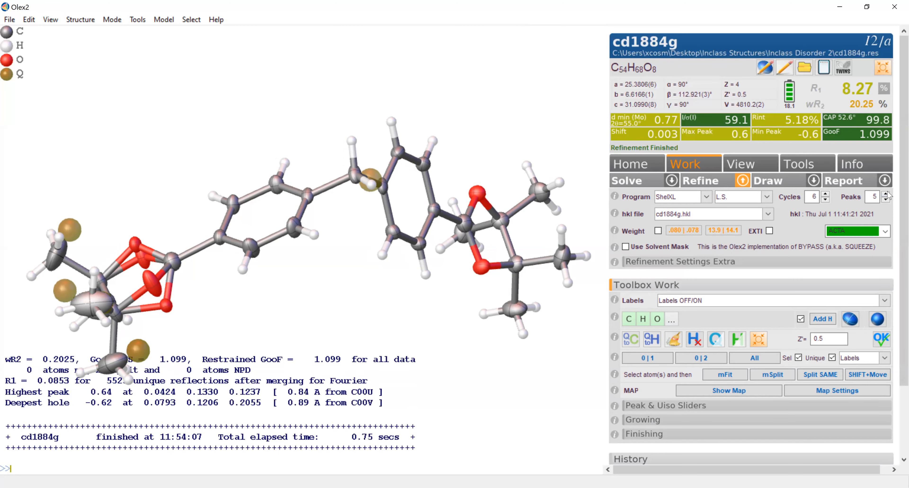
- Resolve the CIF metadata conflicts with all values from cd1884g.cif_od and record the crystal colour as clear colourless
click(887, 183)
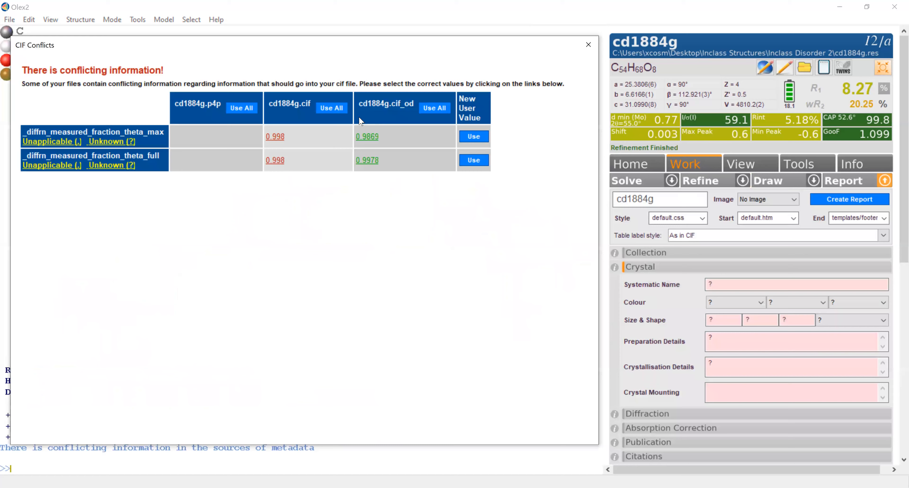
click(429, 111)
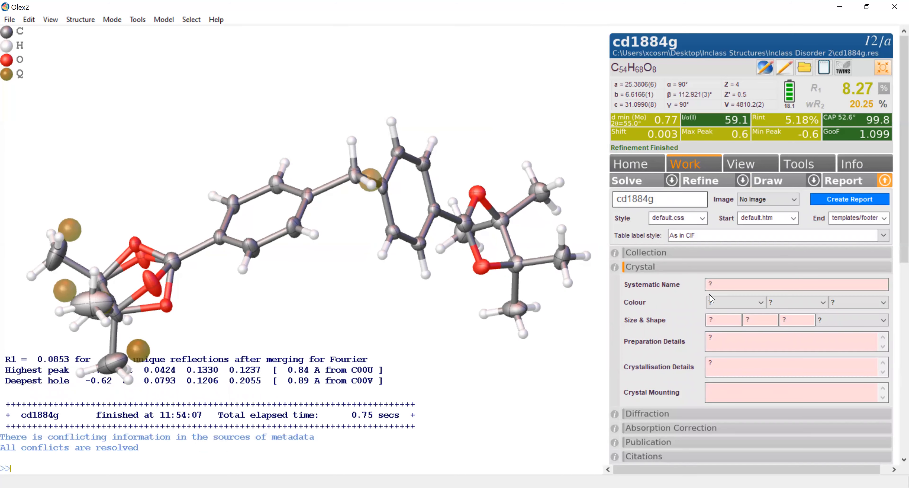
click(720, 307)
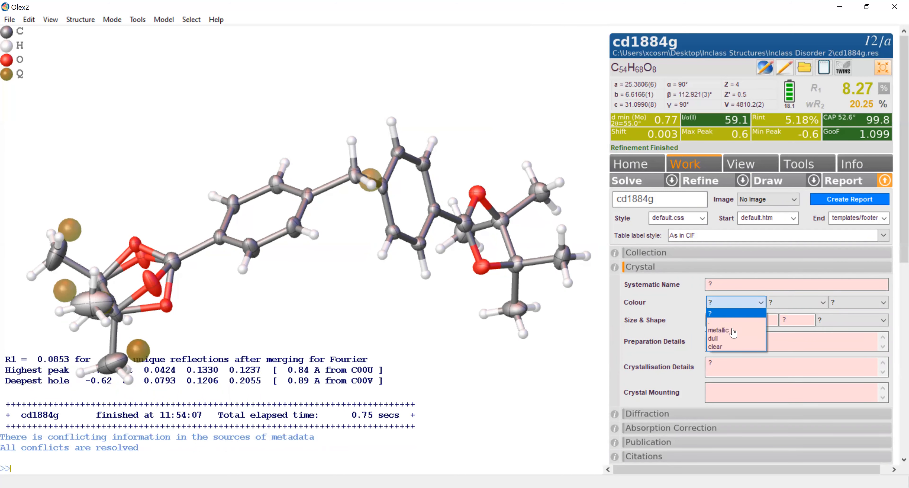
click(730, 346)
click(785, 304)
click(787, 322)
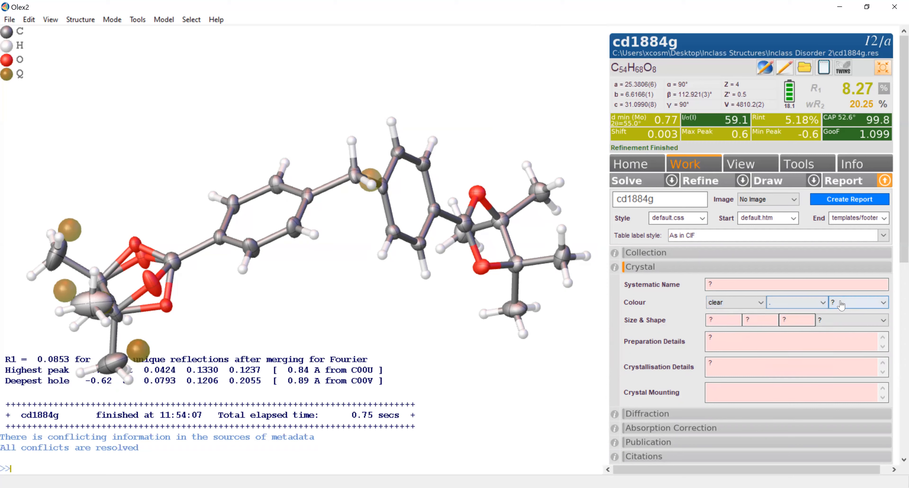
click(855, 303)
click(850, 322)
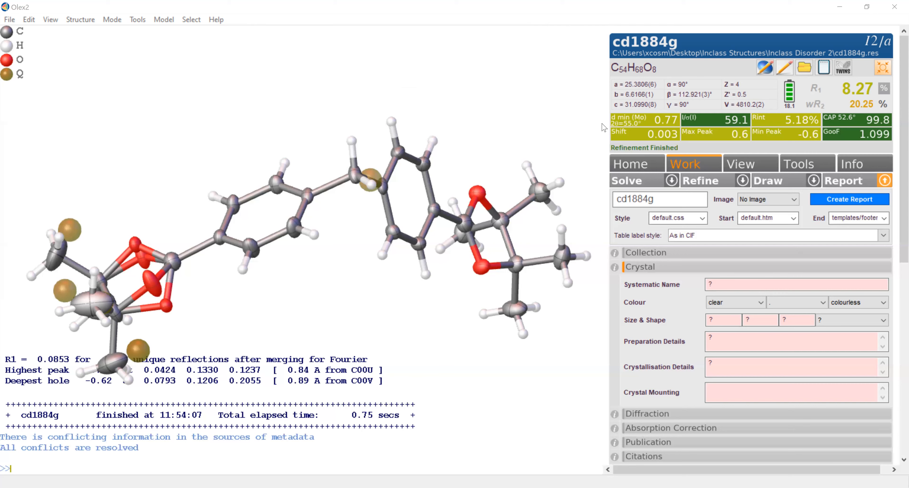
- Record the crystal size as 0.3 × 0.2 × 0.1 and its shape as plate in the report data
click(719, 321)
text(0.3)
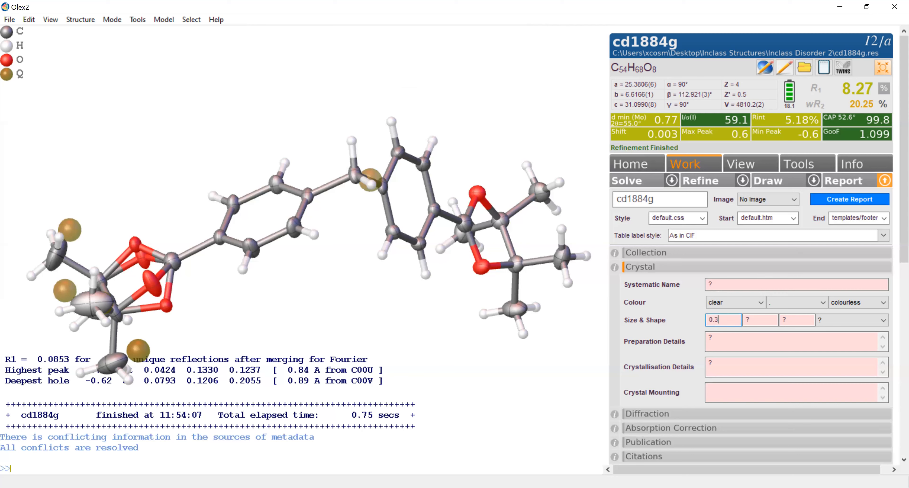
click(760, 323)
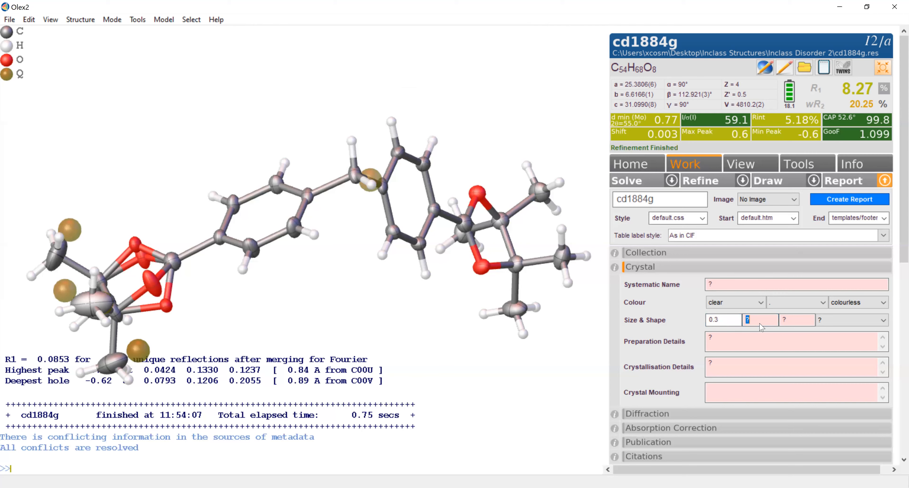
text(0.2)
key(Tab)
text(0)
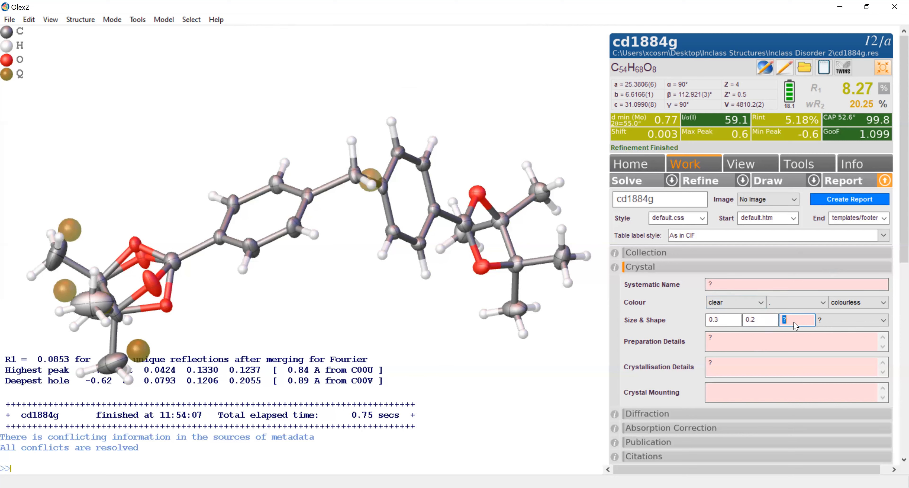
text(.1)
click(840, 320)
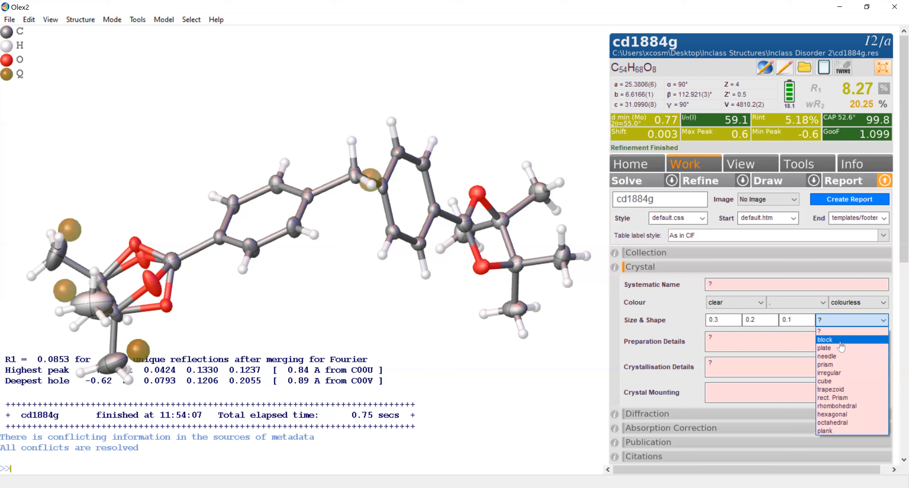
click(830, 350)
- Enter "nylon loop" as the crystal mounting
click(743, 400)
text(nylon loop)
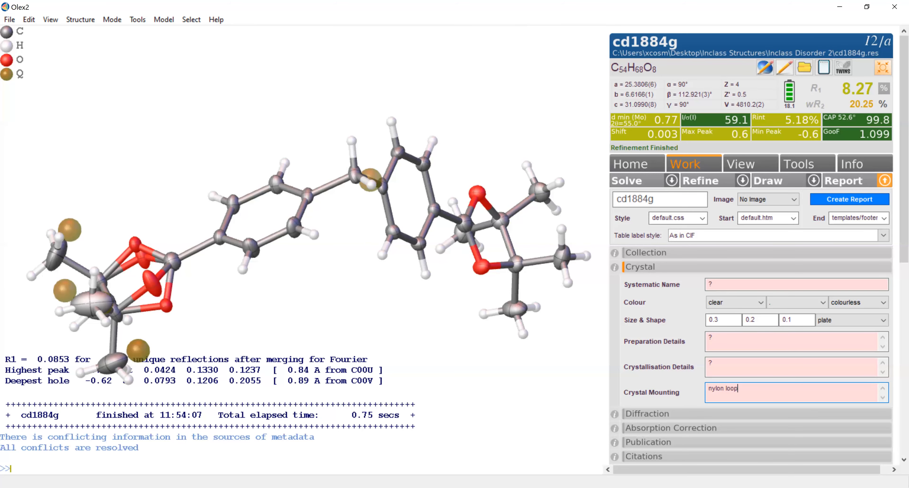
click(699, 379)
- Set both the diffraction temperature and the cell measurement temperature to 98(2) K in the diffraction details
scroll(695, 368, down, 1)
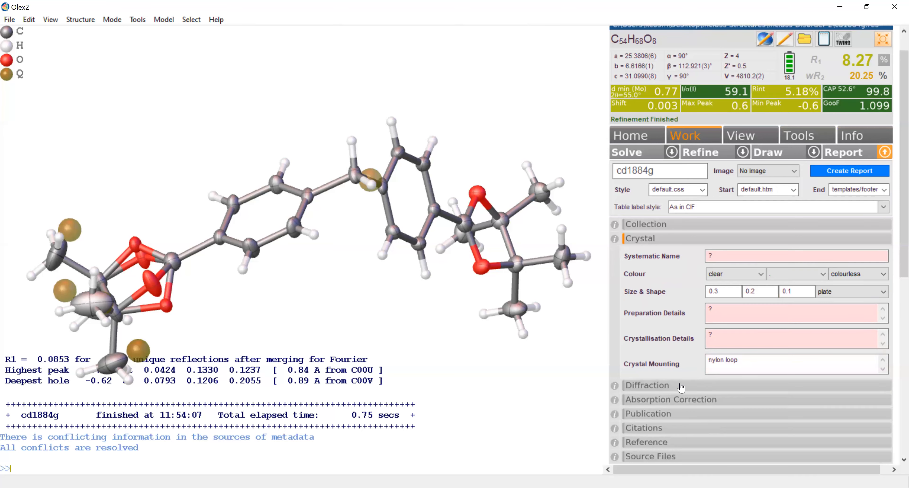
scroll(681, 387, down, 3)
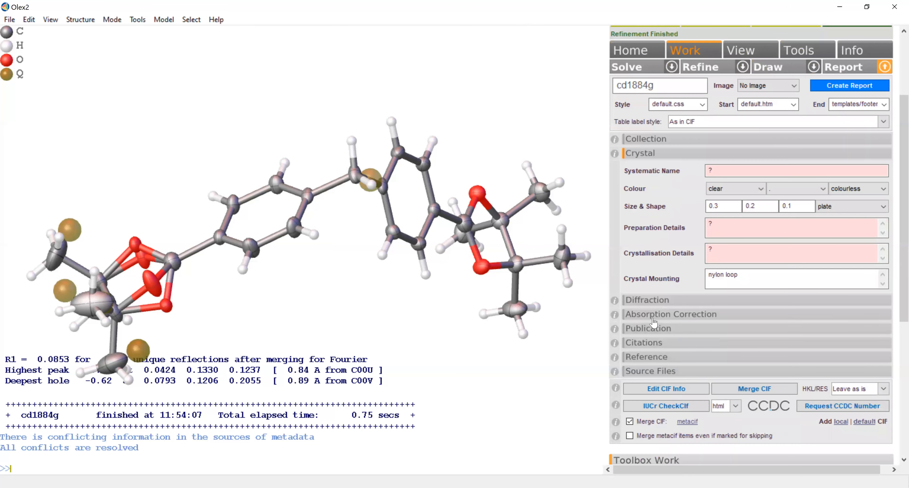
click(653, 301)
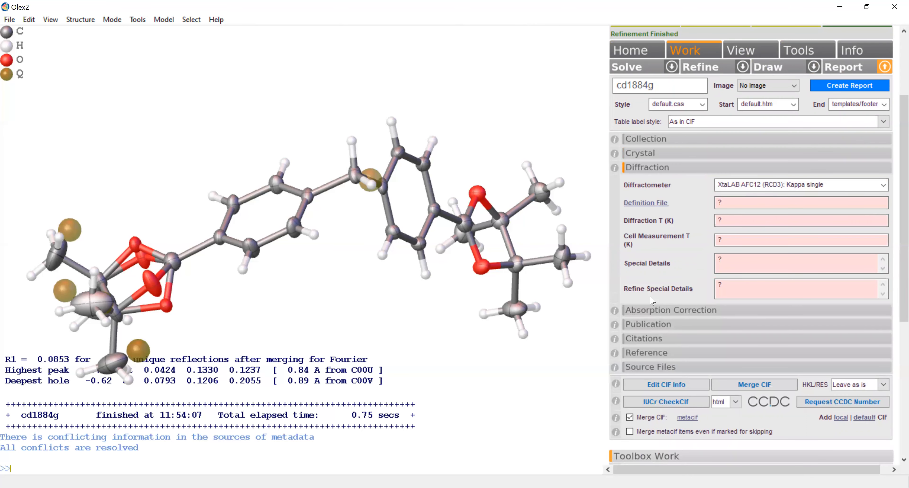
click(725, 224)
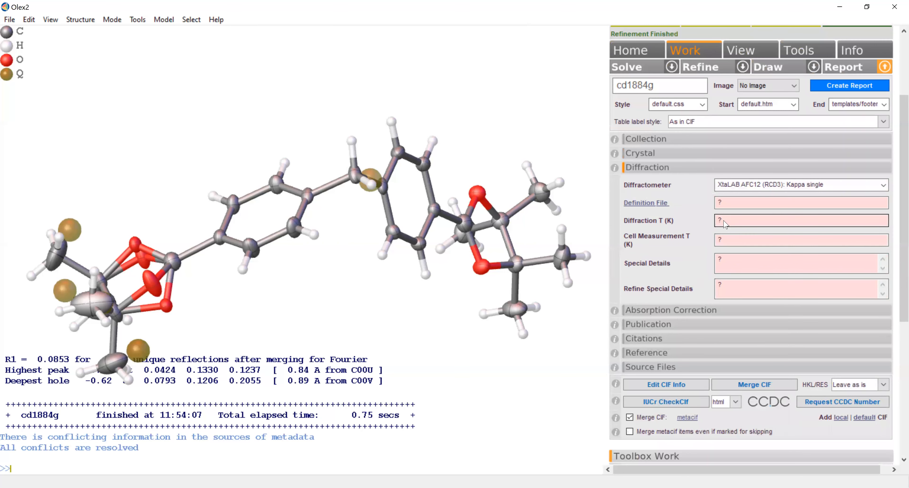
double_click(726, 222)
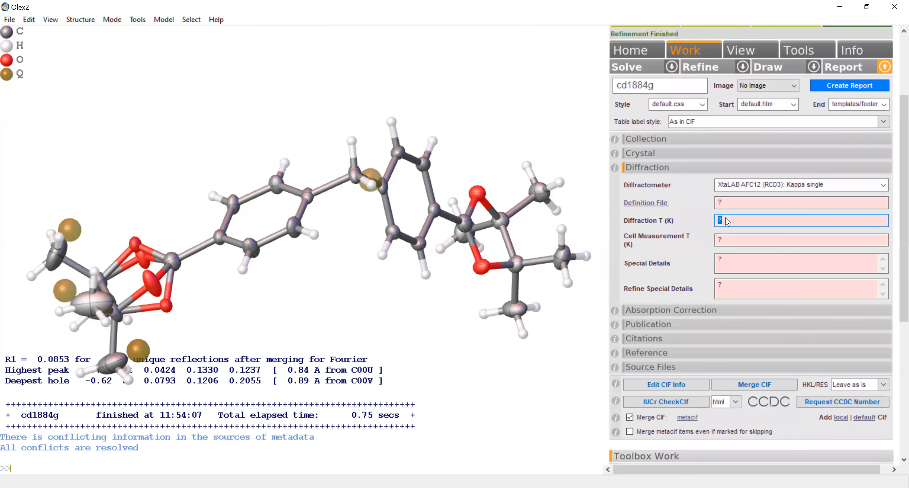
text(98(2))
double_click(732, 239)
text(98(2))
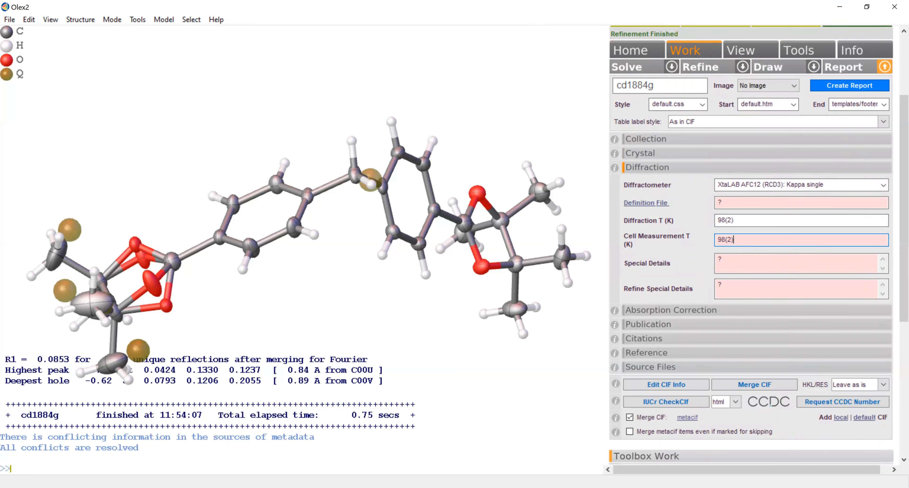
key(Return)
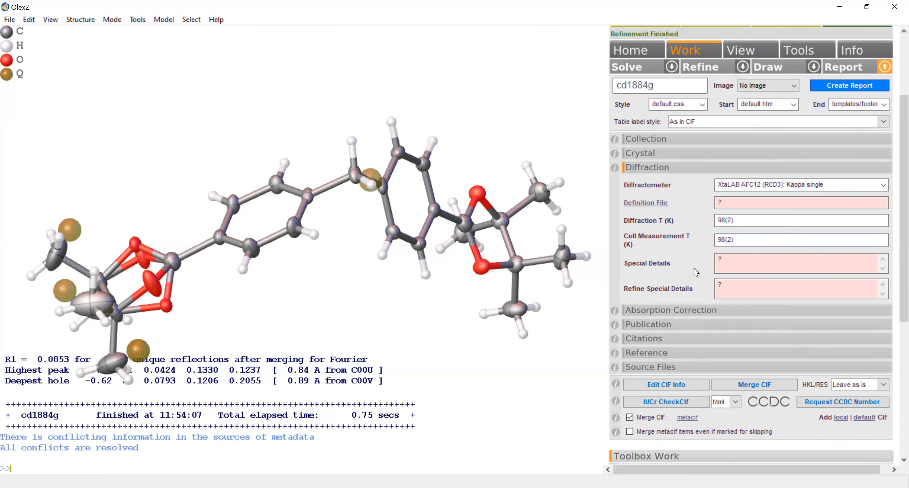
- Review the absorption correction details and refine the structure again with the completed report data
click(687, 310)
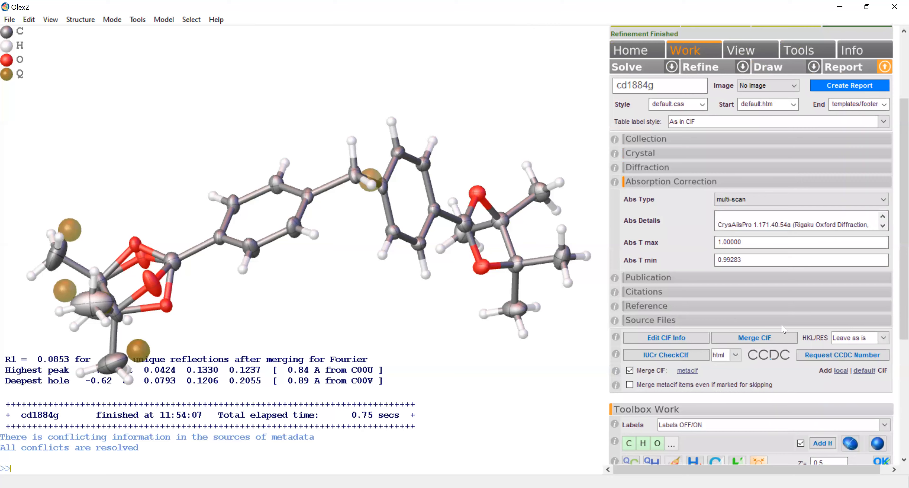
scroll(700, 127, up, 3)
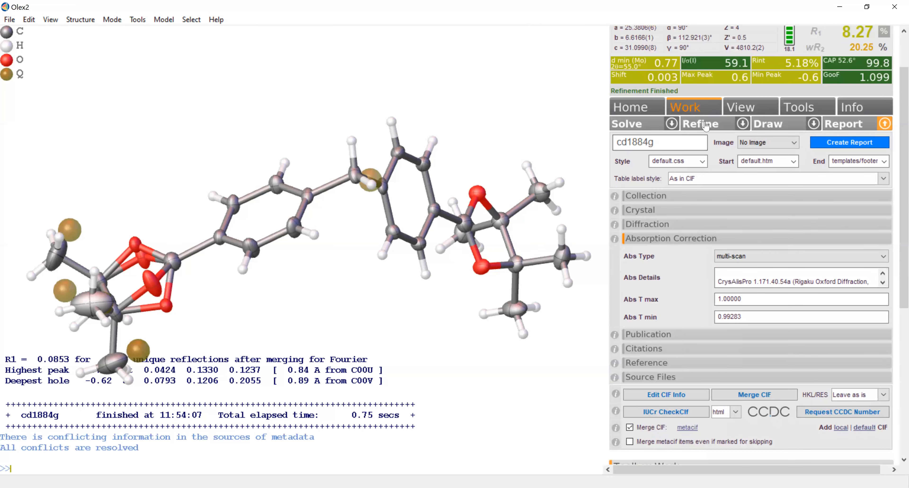
click(703, 132)
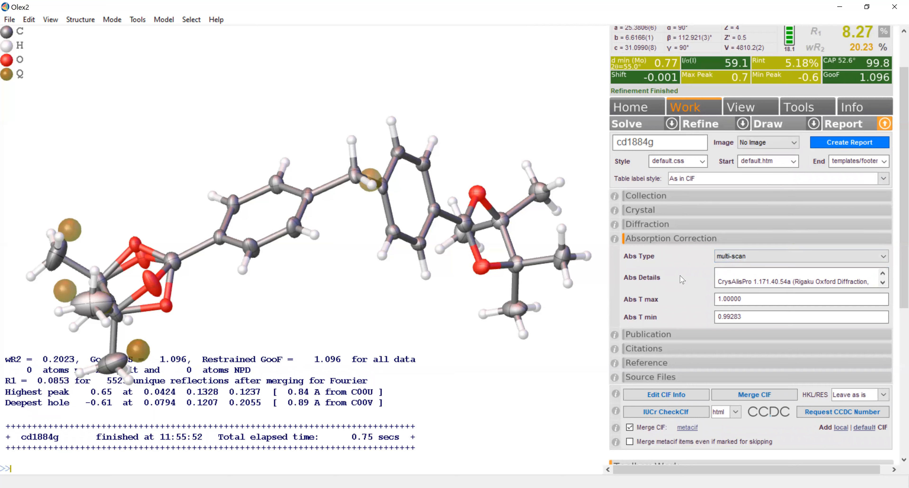
- Set the output format of the IUCr CheckCIF report to pdf
scroll(681, 294, down, 3)
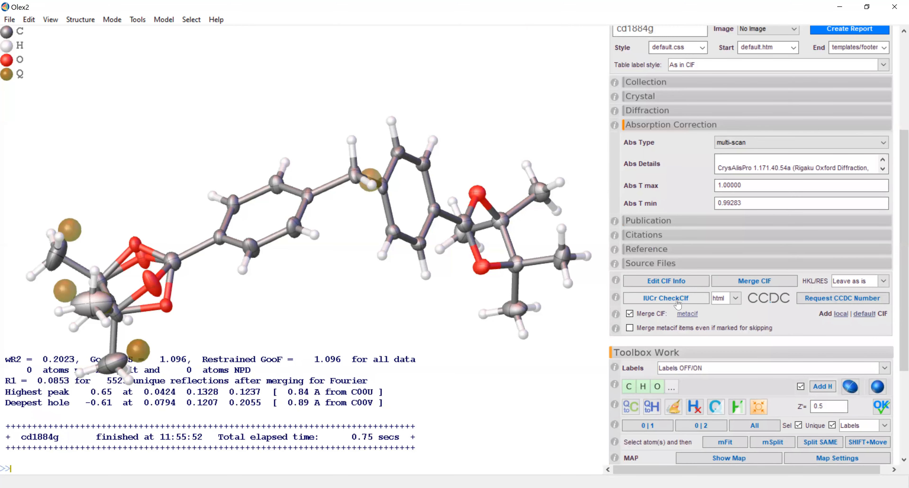
click(736, 298)
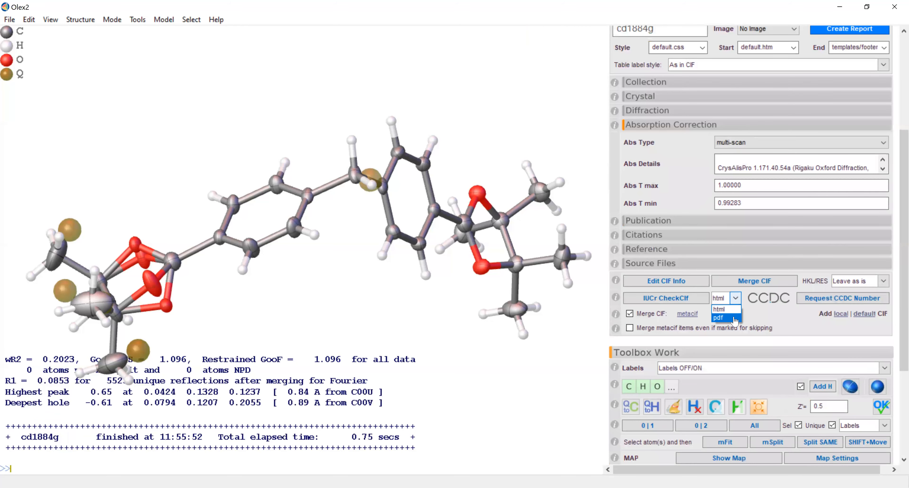
click(726, 300)
click(724, 320)
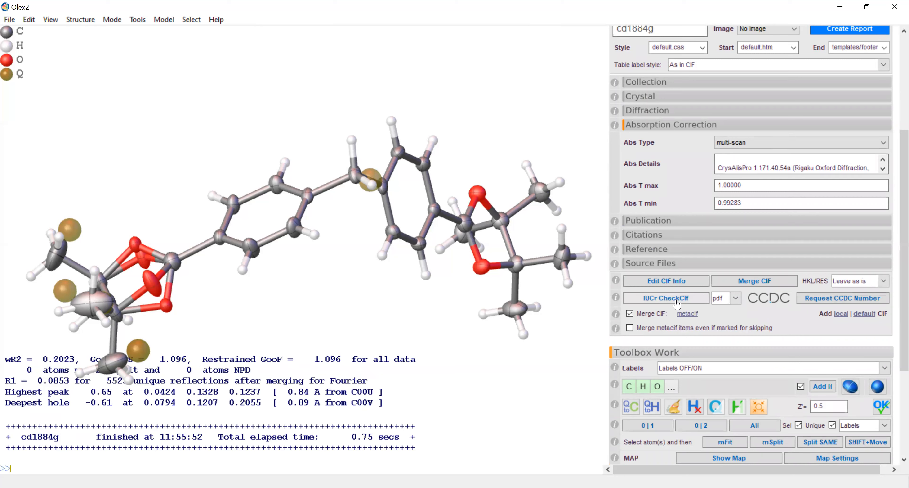
- Generate the IUCr CheckCIF report for cd1884g in PDF format
click(676, 303)
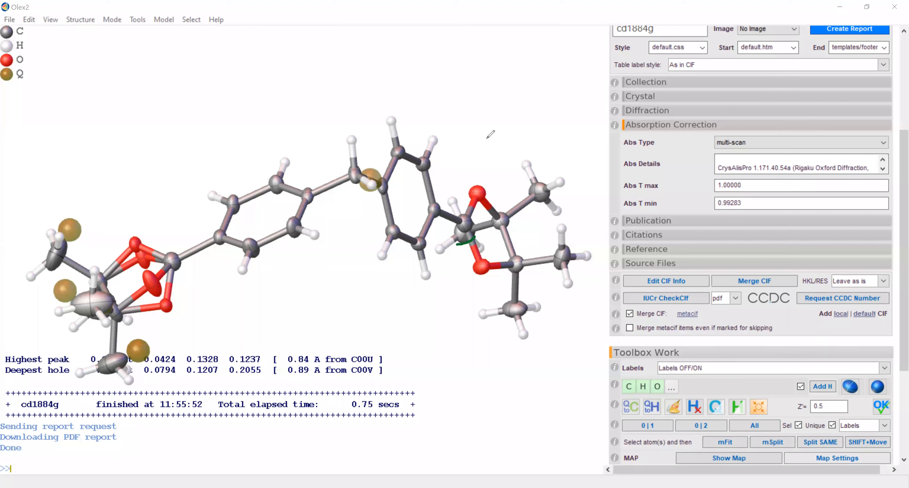
key(ctrl+z)
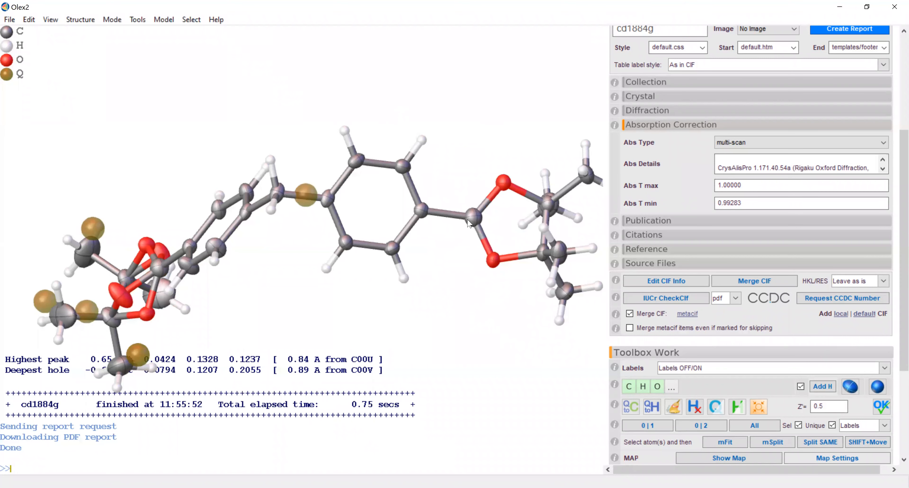
- Check the bond lengths and angles around oxygens O002 and O001 in the ordered five-membered ring
mouse_move(468, 222)
mouse_move(491, 266)
drag(494, 229, 497, 216)
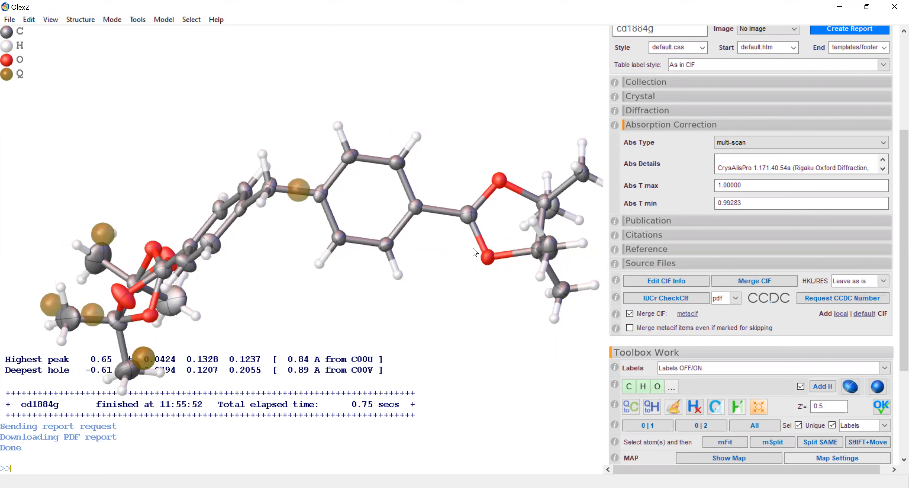
right_click(488, 257)
mouse_move(514, 281)
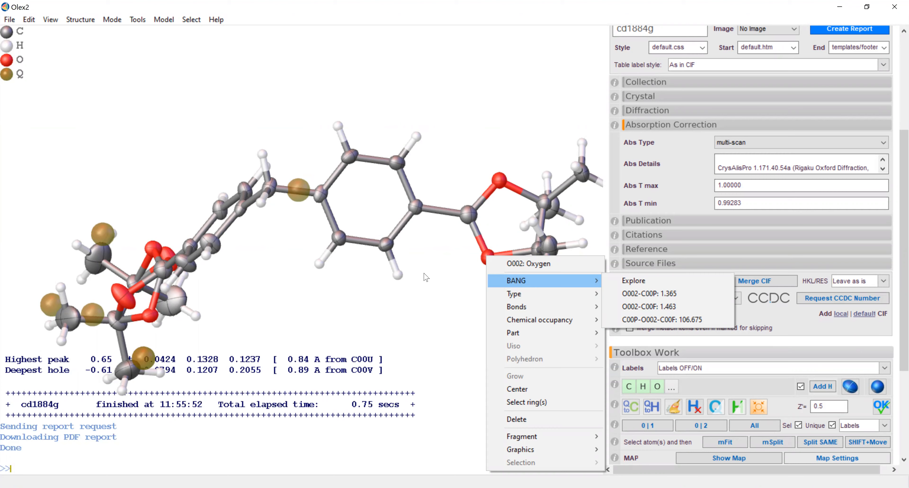
click(448, 268)
drag(491, 218, 495, 173)
right_click(496, 174)
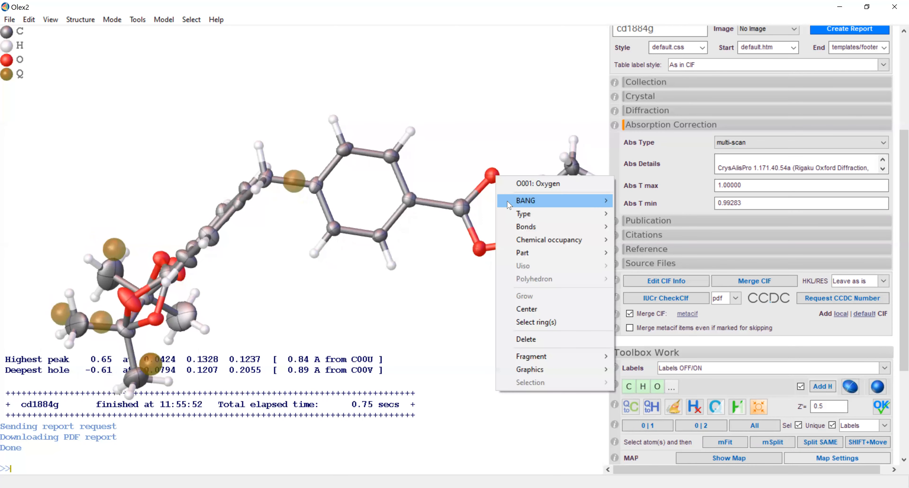
mouse_move(509, 205)
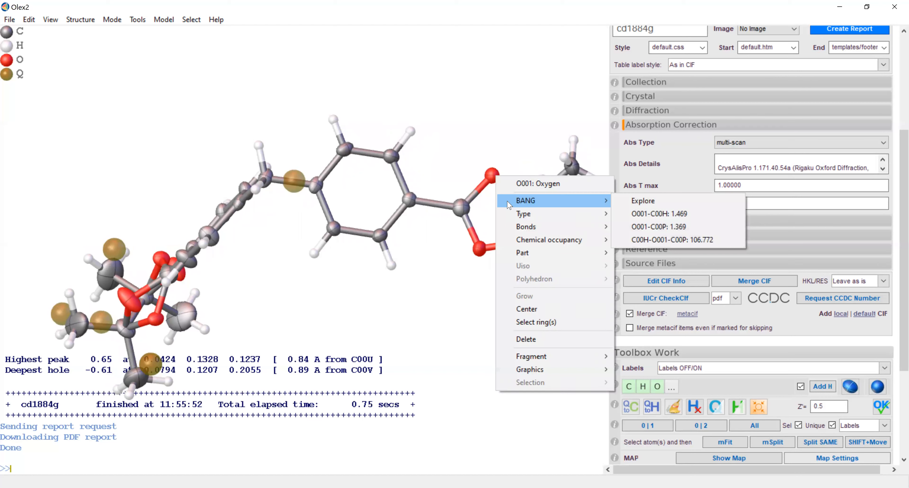
click(437, 245)
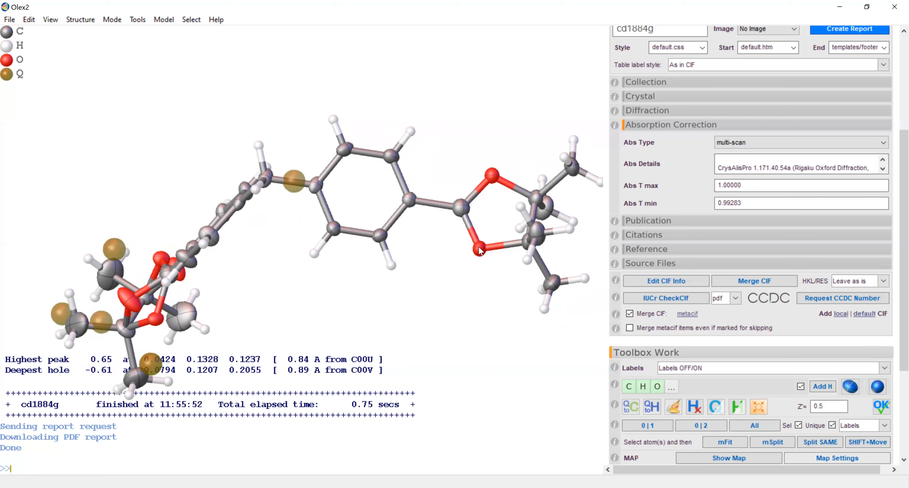
- Inspect the bond lengths, angles and displacement of atom C00P, which links the two oxygens to the phenyl ring
mouse_move(490, 253)
right_click(461, 207)
mouse_move(491, 234)
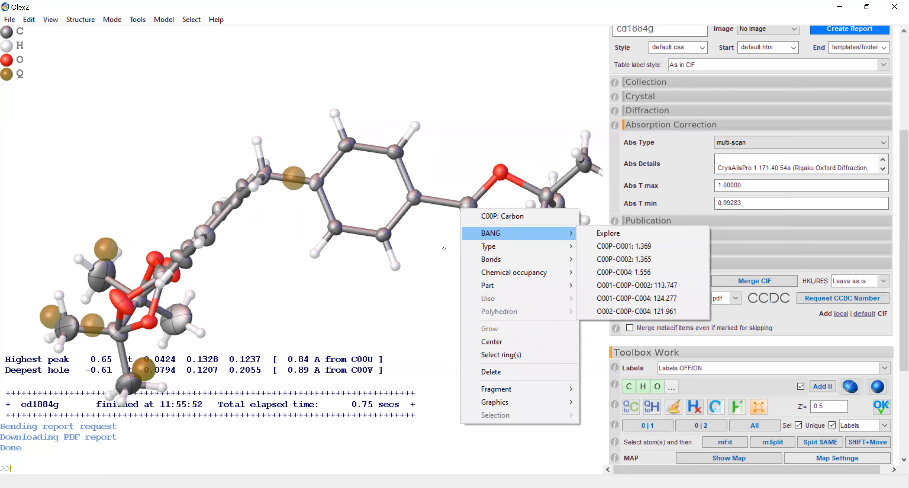
click(439, 250)
mouse_move(441, 251)
mouse_down()
mouse_move(445, 235)
mouse_move(442, 250)
mouse_up()
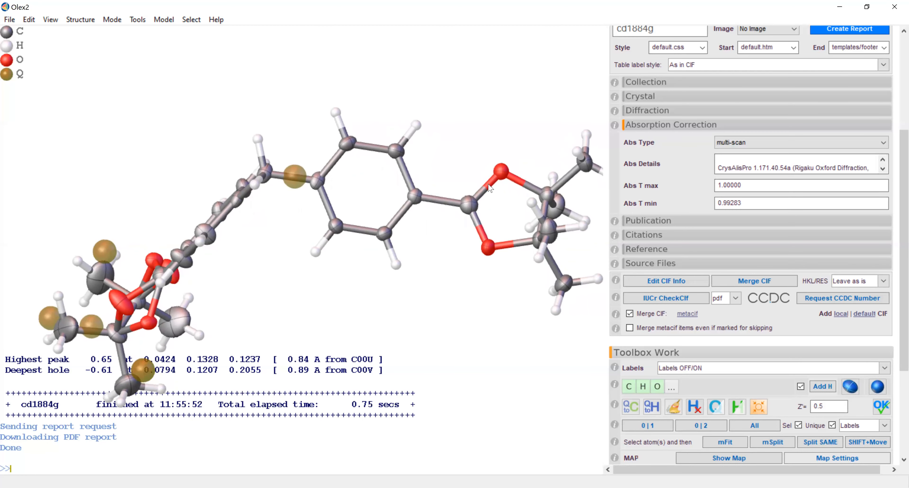
drag(466, 229, 464, 182)
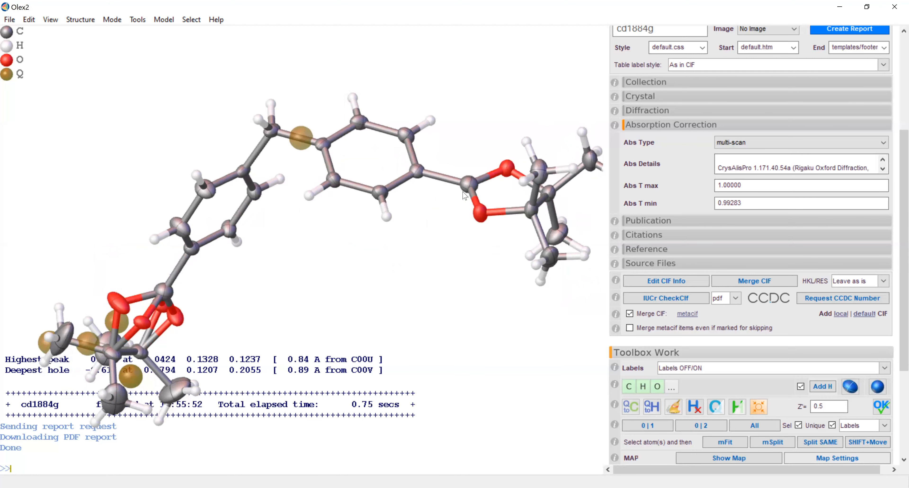
mouse_move(492, 180)
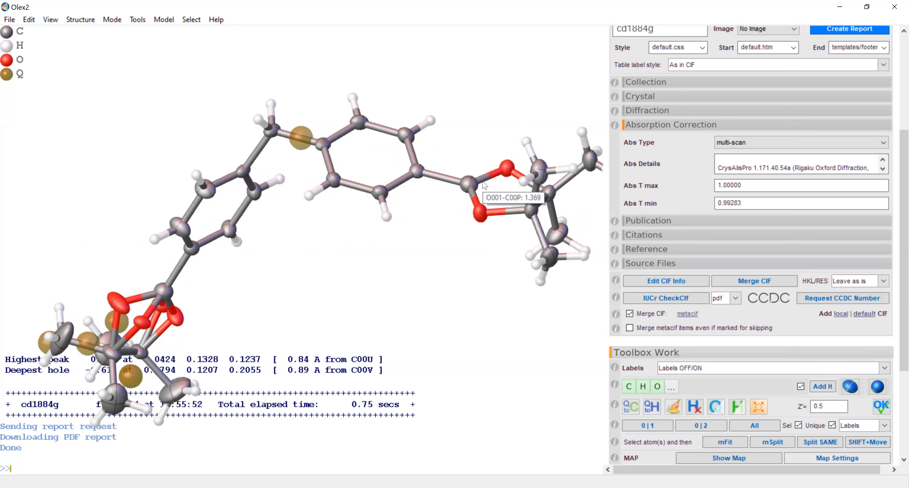
drag(470, 184, 472, 219)
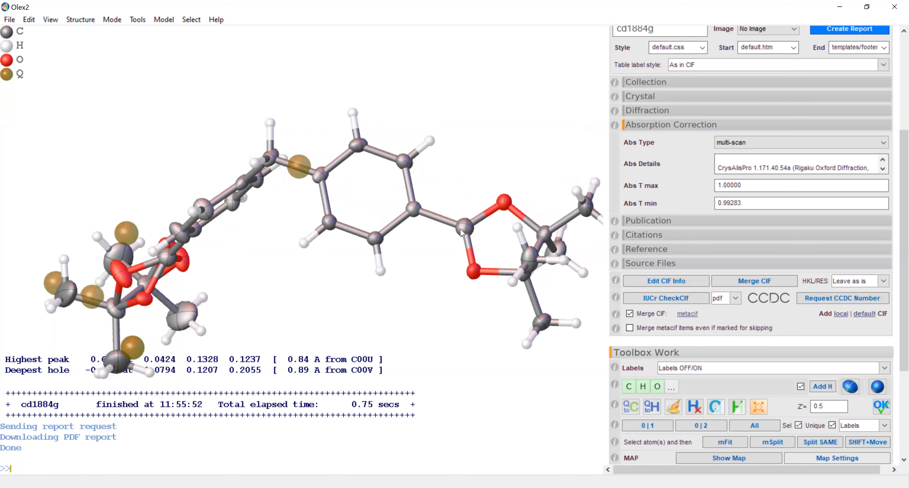
mouse_move(460, 226)
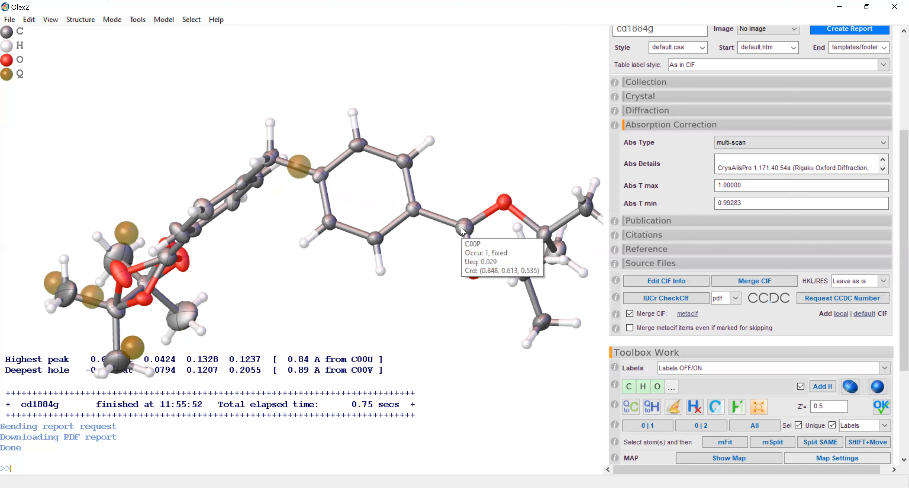
drag(460, 227, 473, 201)
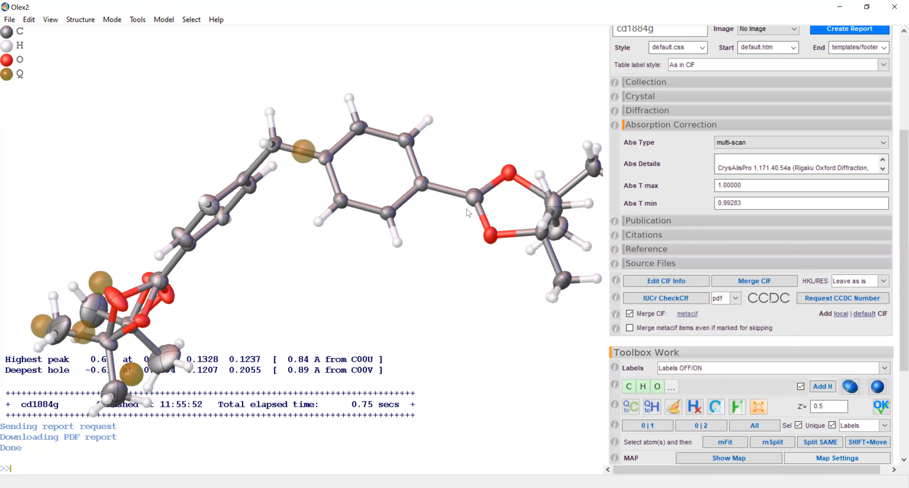
mouse_move(472, 213)
mouse_down()
mouse_move(475, 180)
mouse_move(476, 205)
mouse_move(474, 193)
mouse_move(465, 198)
mouse_up()
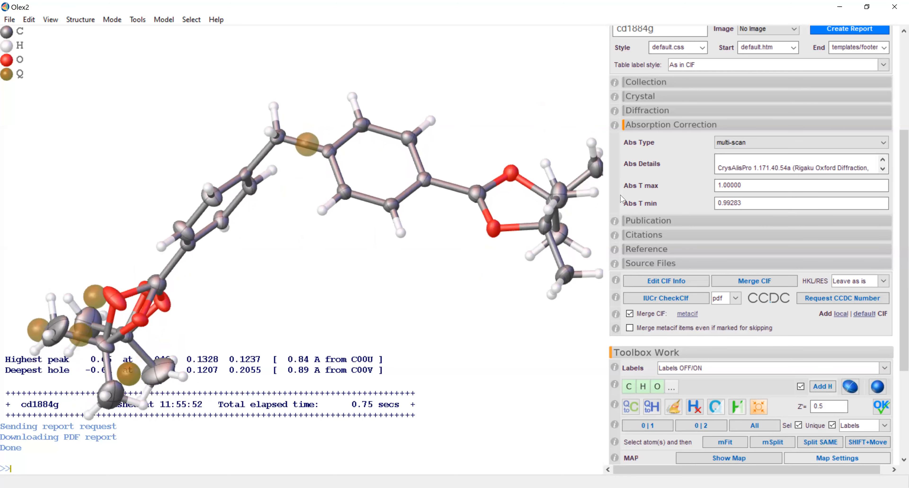
- Raise the number of residual density peaks to 39 and refine the structure again
scroll(896, 221, up, 4)
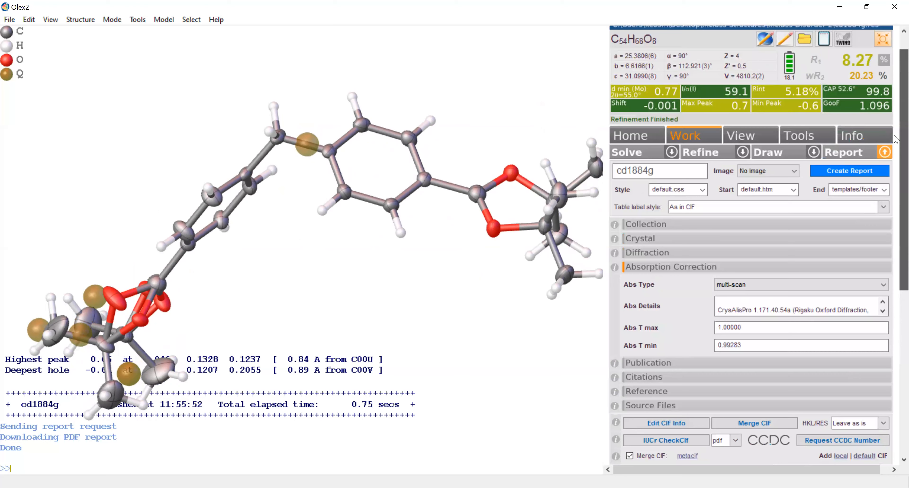
click(742, 152)
click(885, 165)
click(885, 164)
click(885, 164)
click(885, 165)
click(885, 164)
click(885, 165)
click(885, 165)
click(884, 164)
click(885, 164)
click(885, 164)
click(885, 164)
click(884, 164)
click(885, 164)
click(885, 165)
click(885, 164)
click(885, 164)
click(887, 164)
click(887, 164)
click(887, 165)
click(886, 165)
click(887, 165)
click(887, 164)
click(887, 165)
click(887, 165)
click(887, 165)
click(887, 164)
click(887, 165)
click(718, 153)
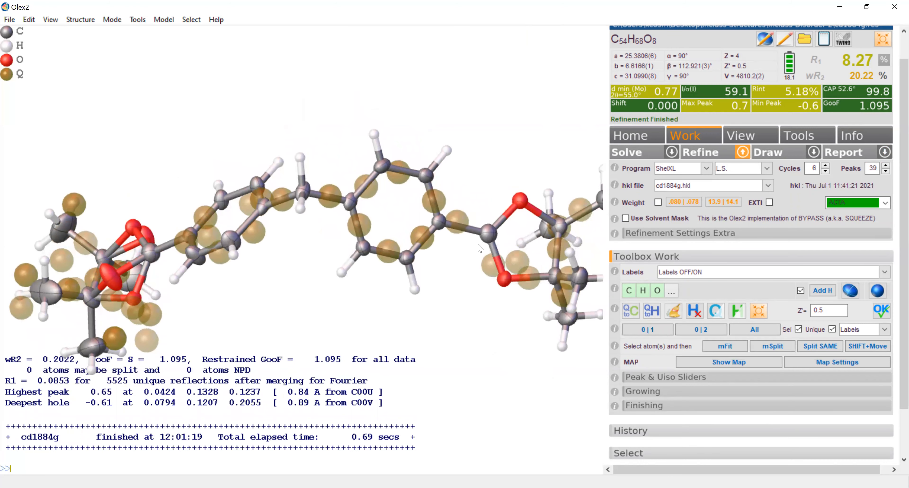
- Change the element type of atom C00P in the ordered ring from carbon to boron
drag(480, 248, 493, 242)
mouse_move(493, 242)
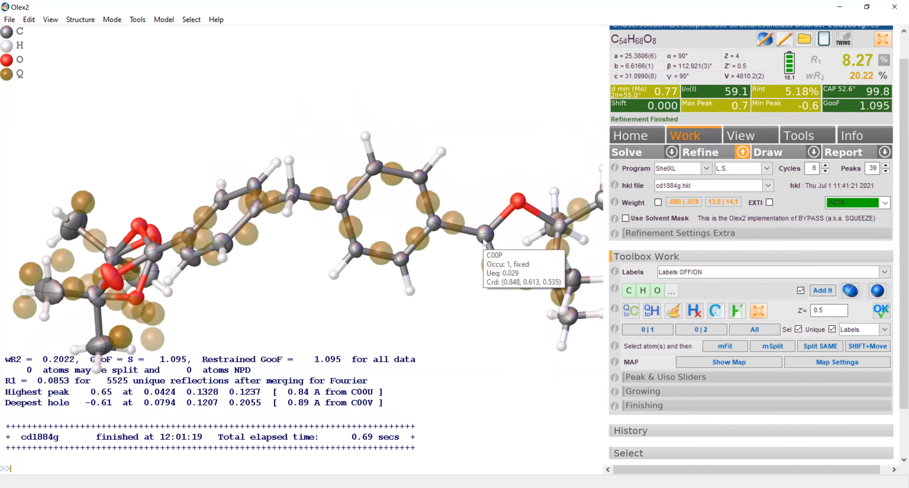
right_click(484, 242)
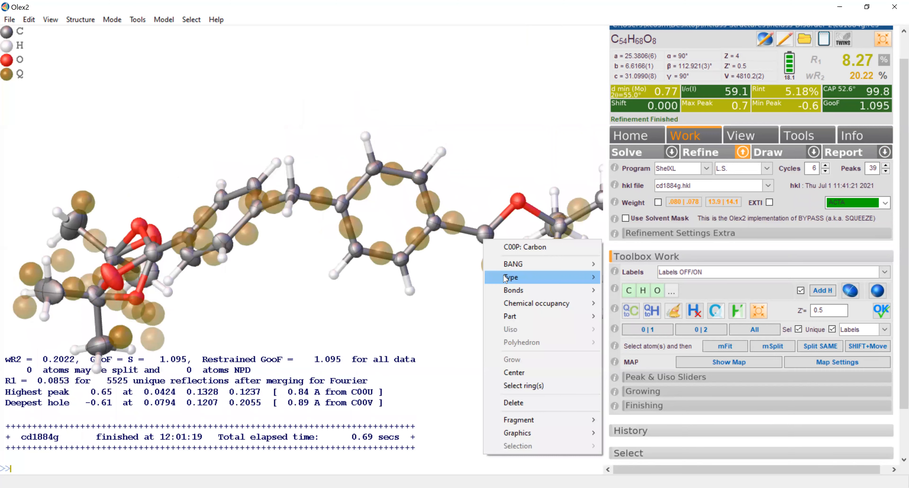
mouse_move(505, 278)
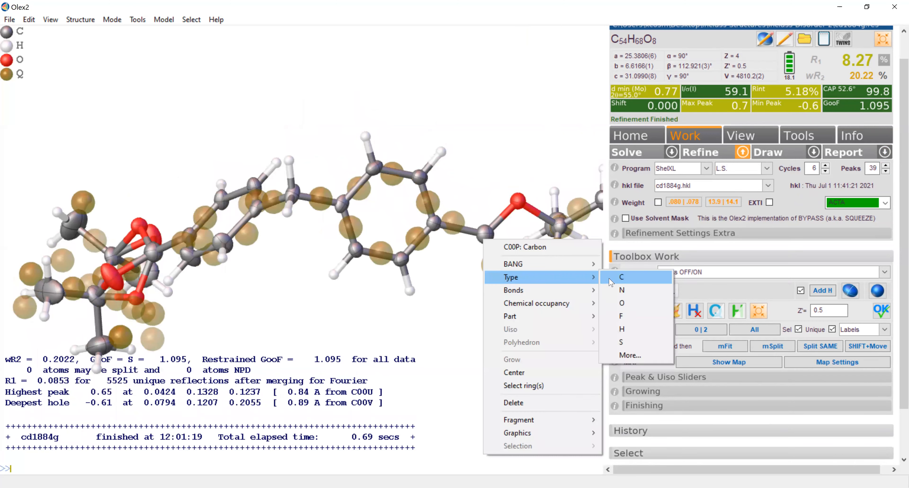
click(624, 354)
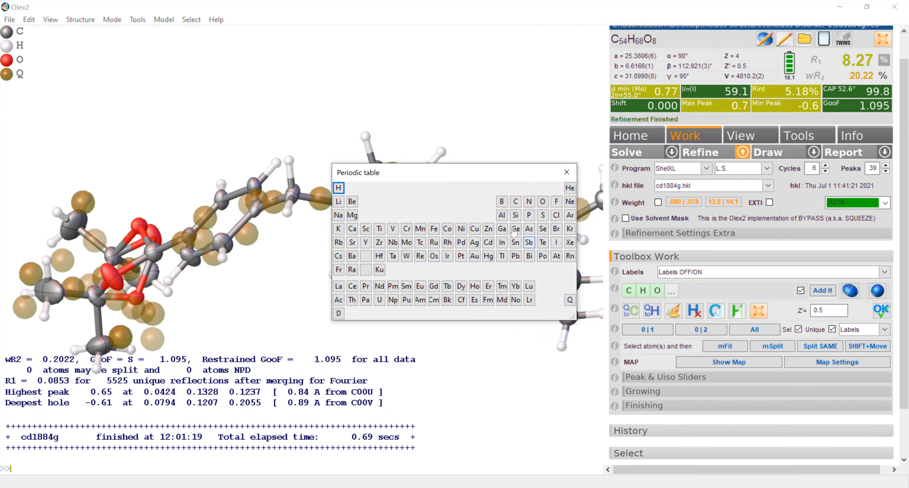
click(501, 208)
- Change the element type of atom C00R at the disordered end of the molecule to boron
drag(248, 276, 282, 303)
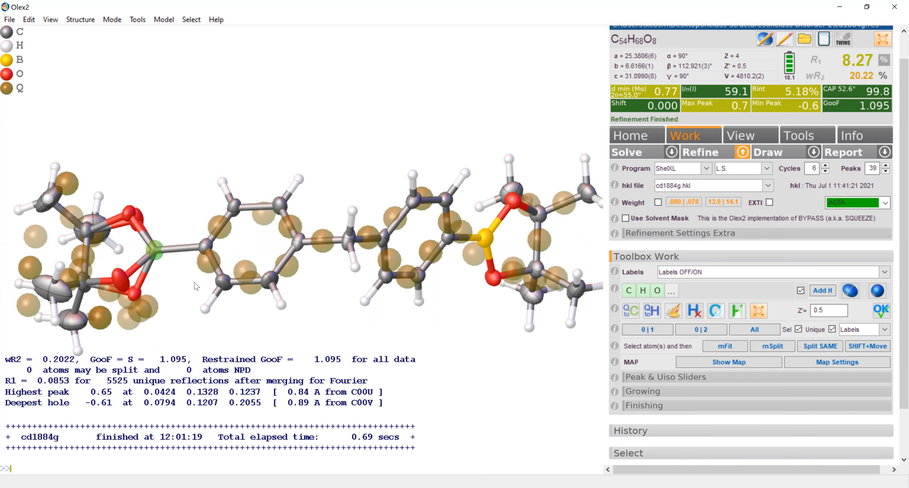
right_click(156, 252)
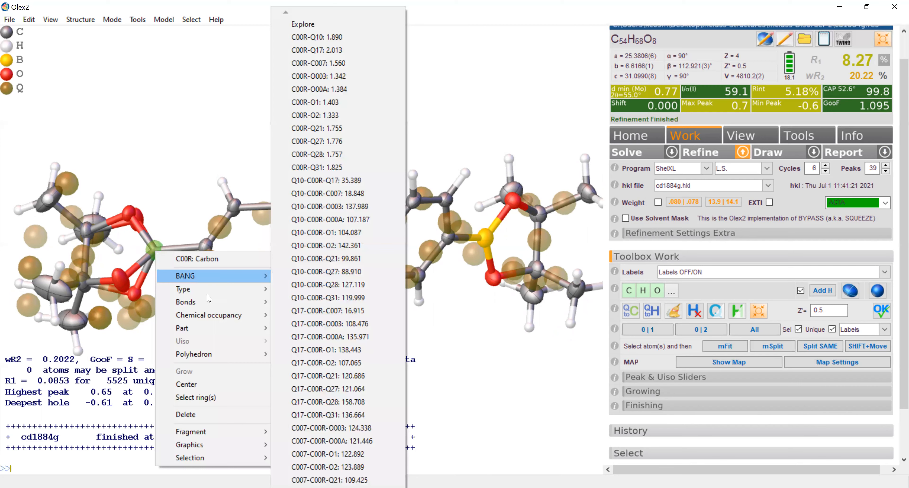
mouse_move(215, 289)
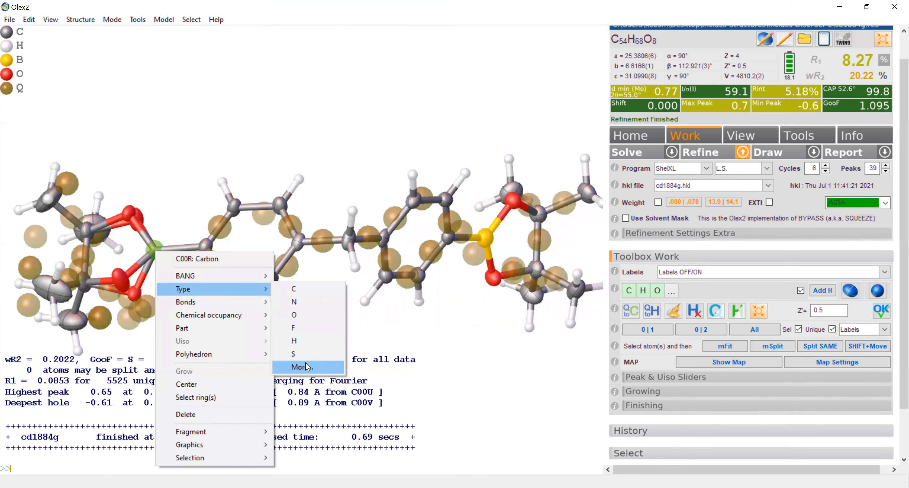
key(Return)
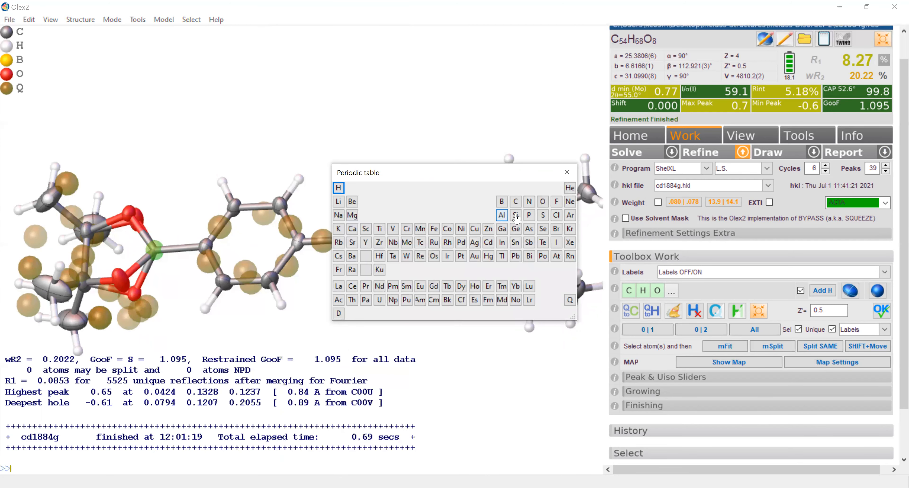
click(502, 202)
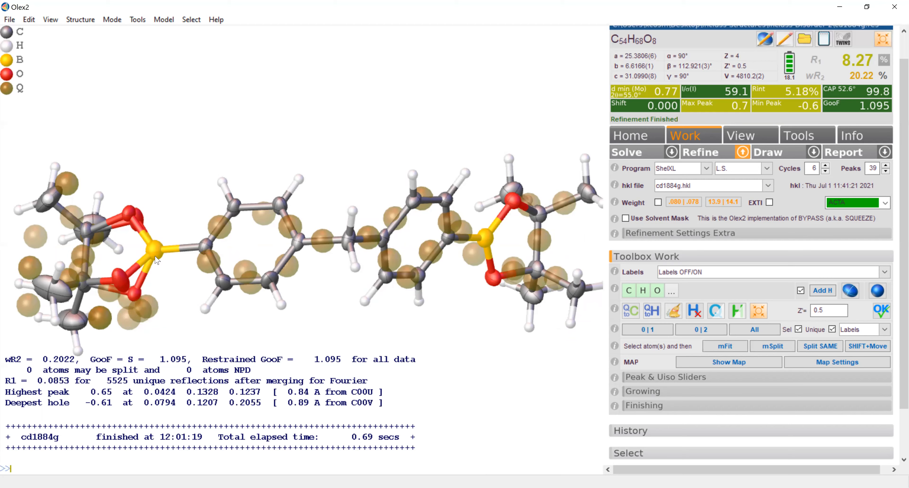
- Set the number of residual density peaks to 5 and refine the structure with the boron atoms
mouse_move(473, 293)
mouse_down()
mouse_move(480, 267)
mouse_move(474, 287)
mouse_up()
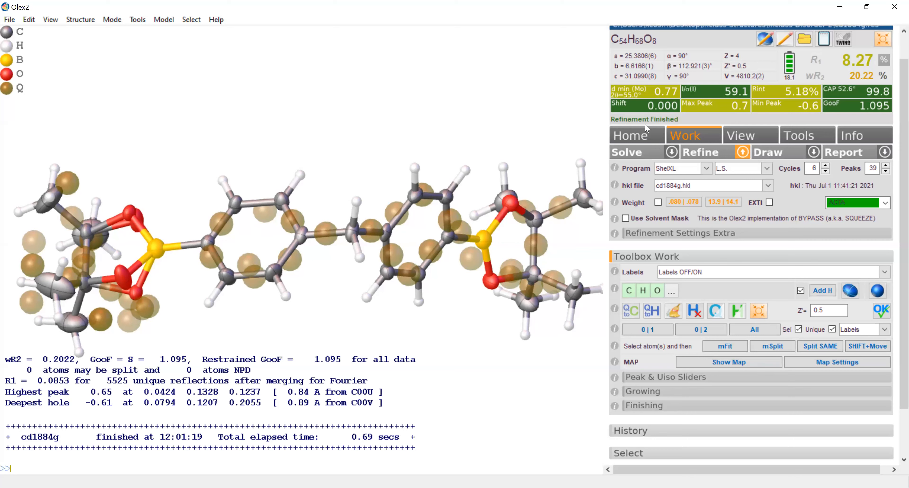
double_click(873, 169)
text(5)
click(709, 155)
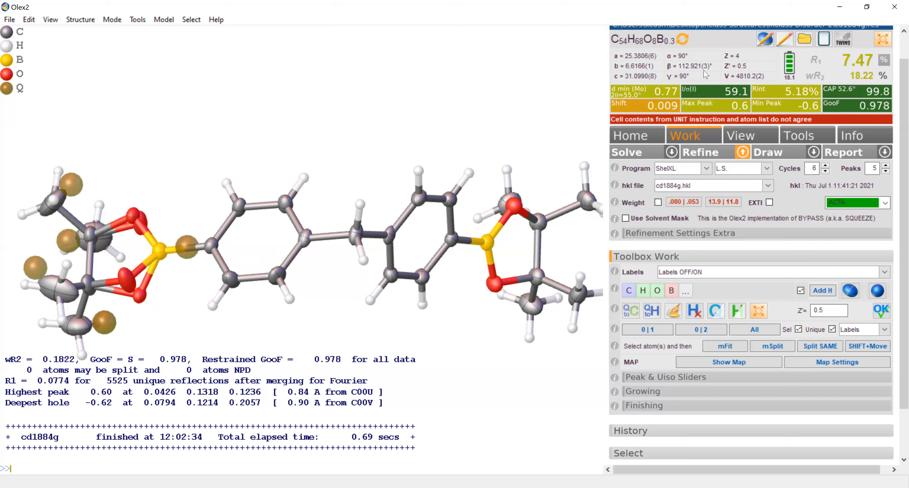
- Update the formula to match the current atom list and refine again with the suggested weighting parameters
click(682, 40)
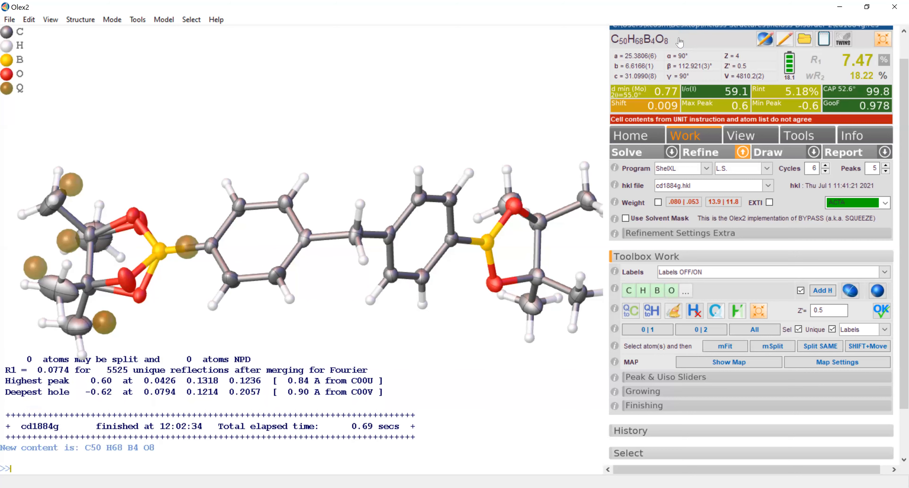
click(696, 204)
click(712, 155)
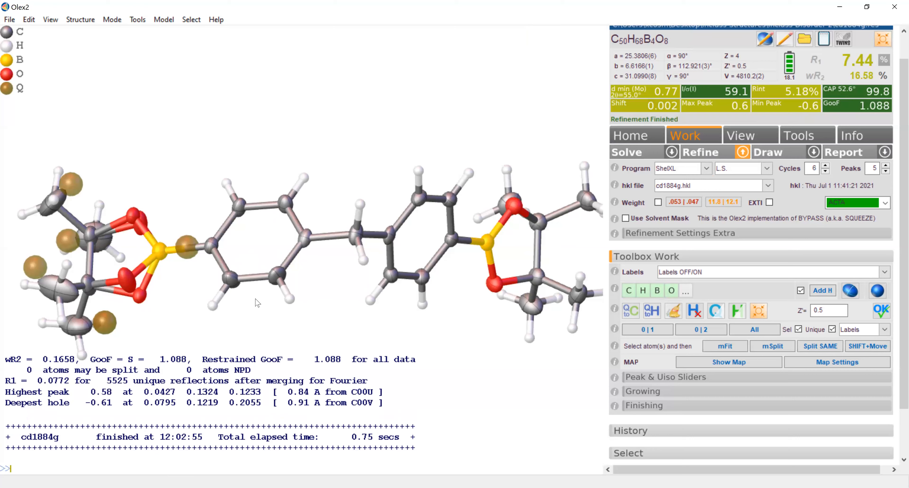
- Examine residual peak Q1 next to atom C00U at the disordered end of the molecule
drag(188, 341, 191, 324)
drag(112, 315, 131, 300)
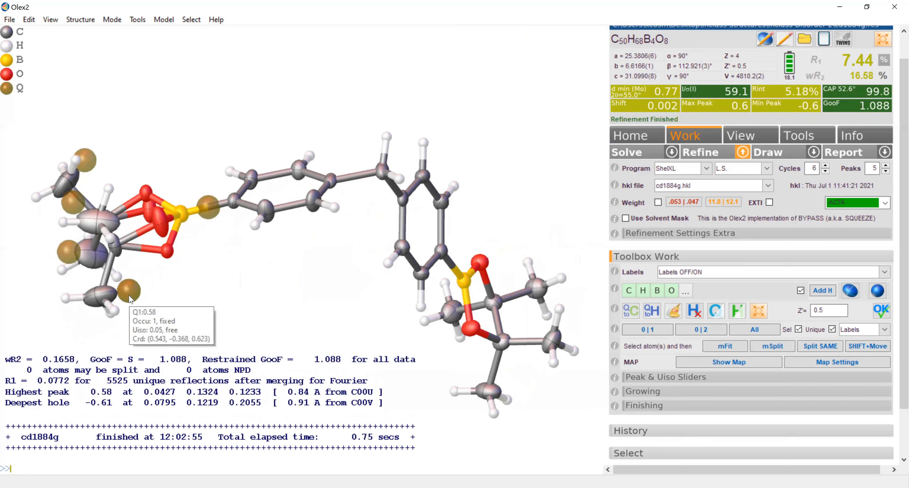
mouse_move(137, 297)
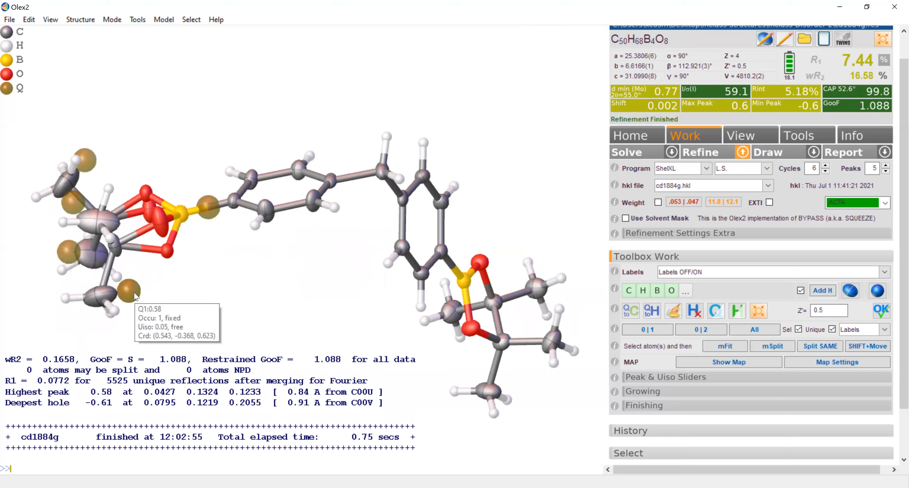
mouse_move(136, 296)
mouse_down()
mouse_move(165, 306)
mouse_move(153, 300)
mouse_up()
mouse_move(141, 301)
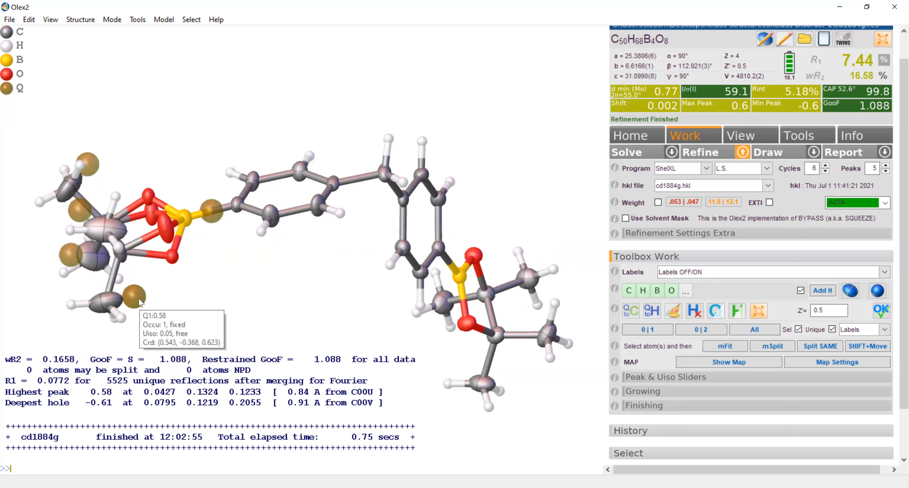
drag(141, 301, 157, 295)
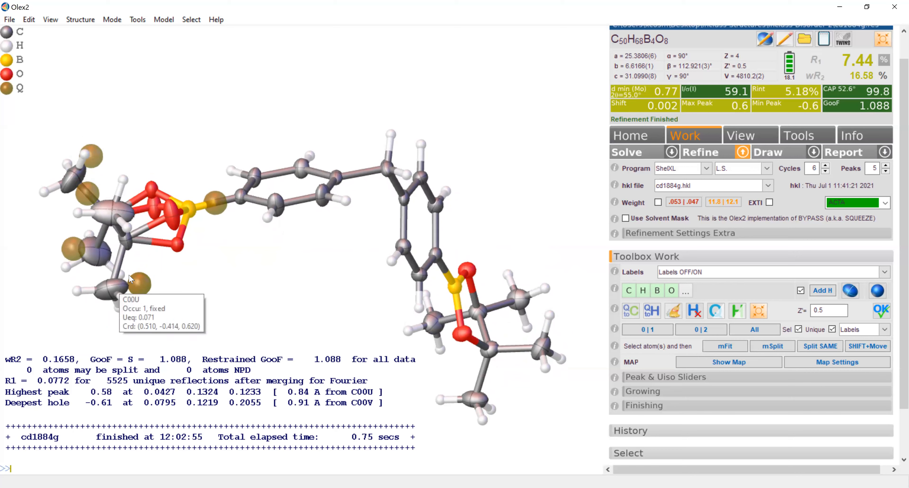
mouse_move(169, 216)
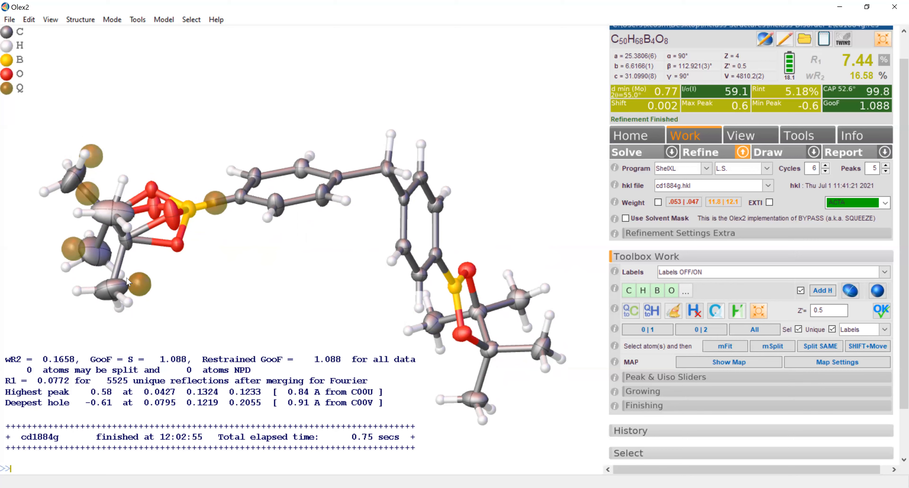
- Change residual peak Q1 next to atom C00U at the disordered end of the molecule to carbon
mouse_move(149, 292)
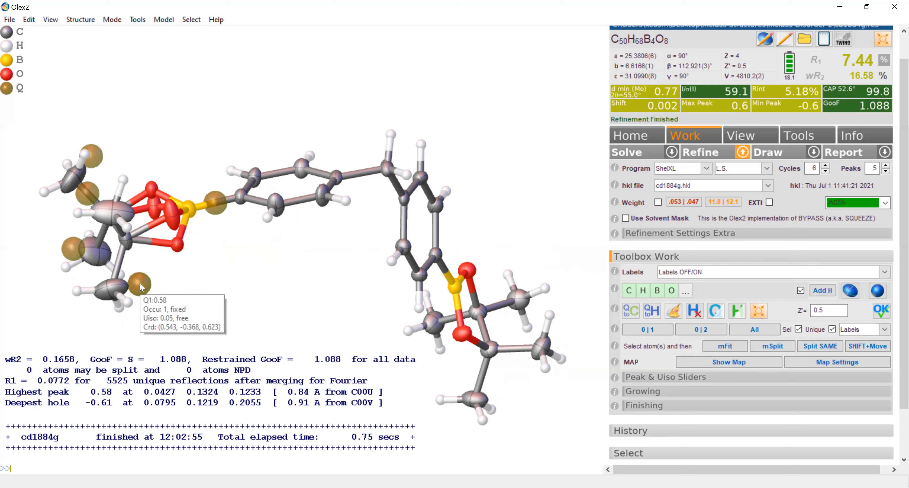
right_click(142, 287)
mouse_move(247, 107)
click(283, 110)
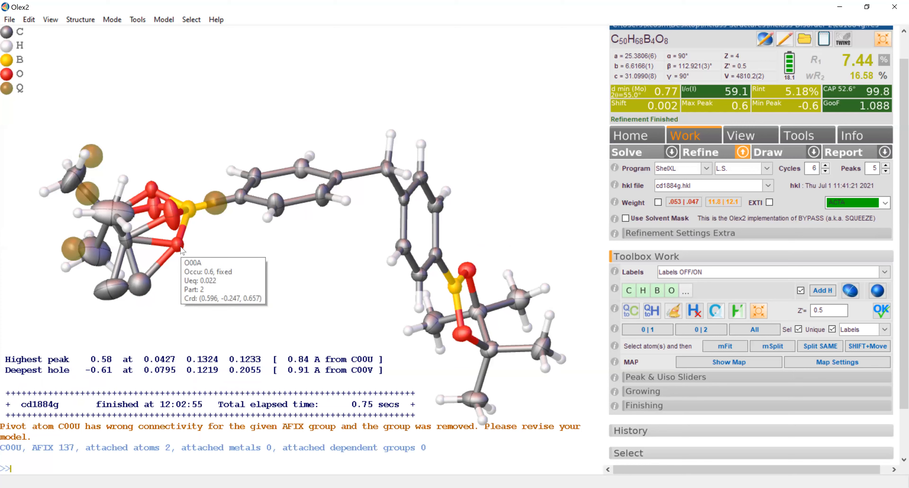
- Assign carbon C00U to disorder part 2 and fix its chemical occupancy at 0.6
right_click(109, 292)
mouse_move(173, 152)
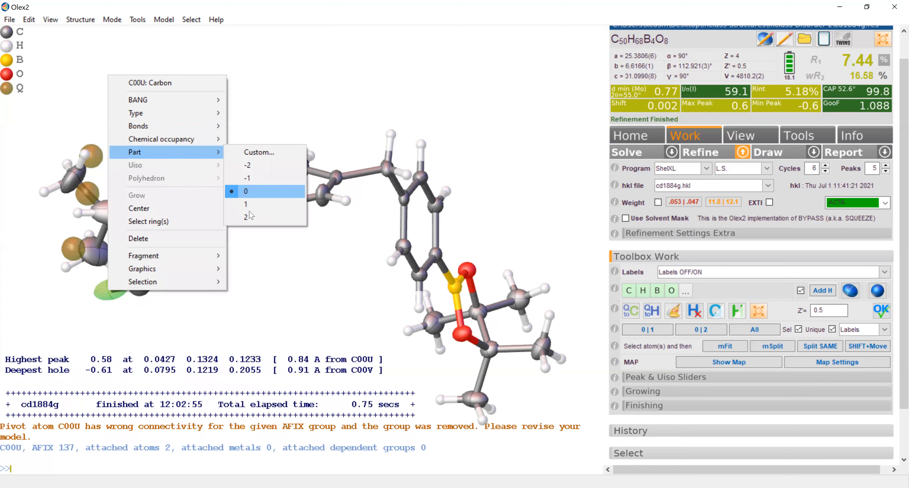
click(248, 217)
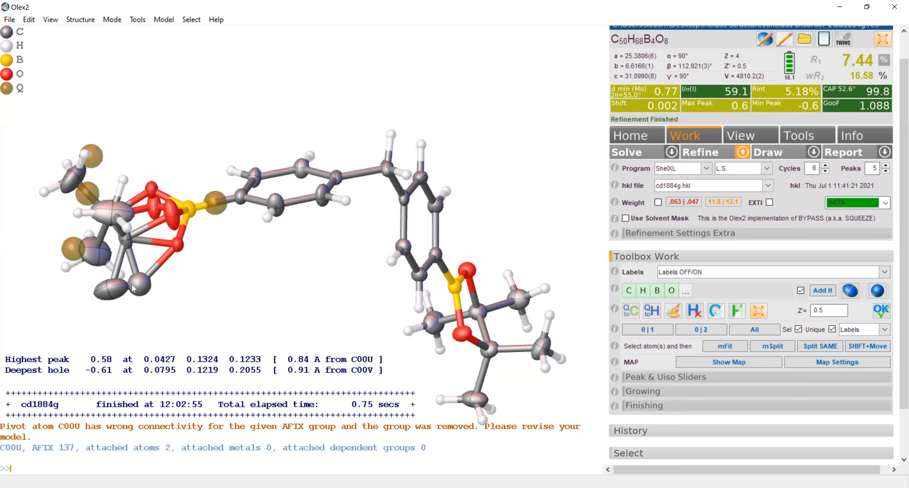
right_click(111, 286)
mouse_move(178, 139)
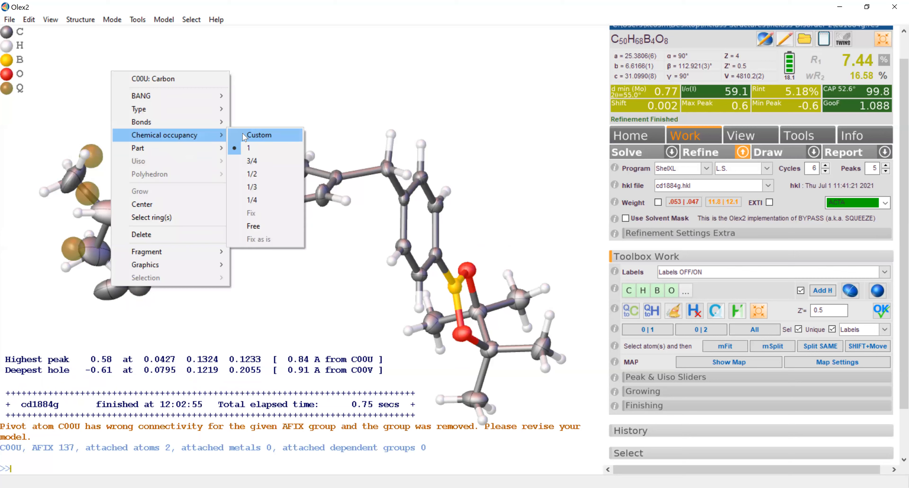
click(247, 135)
text(0.6)
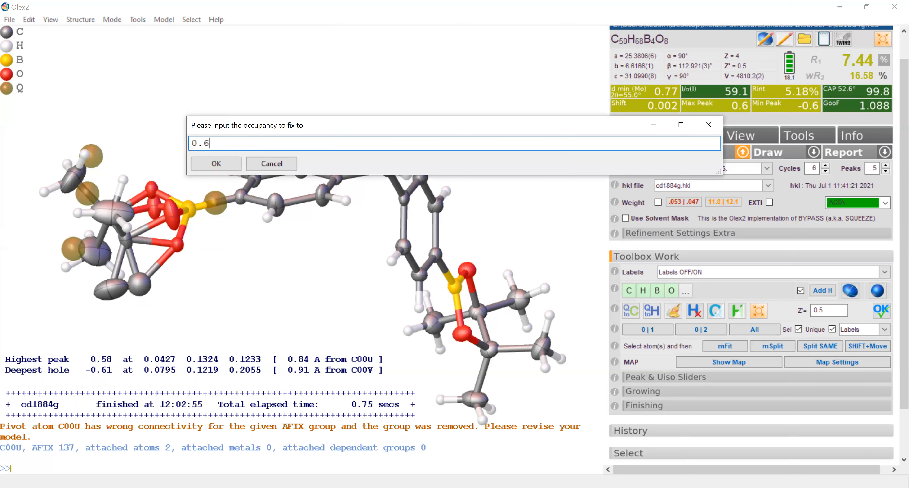
click(224, 166)
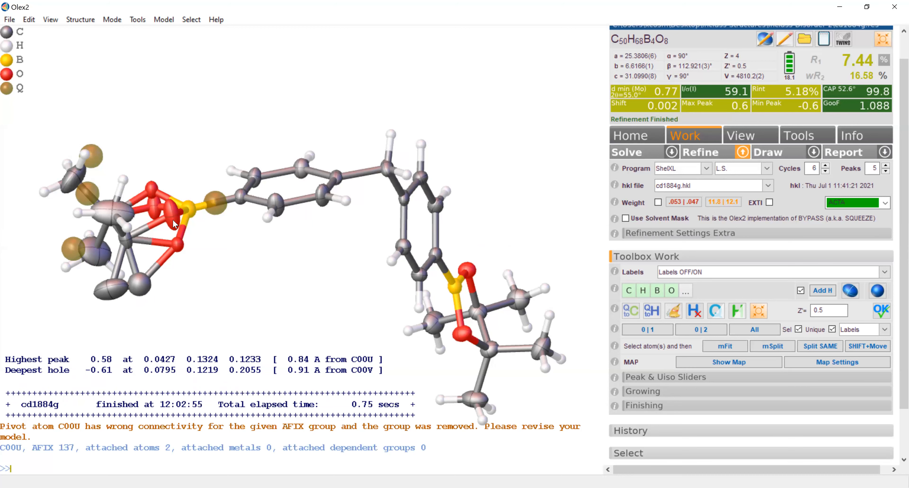
- Assign the new carbon C1 beside C00U to part 1 with its occupancy fixed at 0.4, and refine the structure
click(141, 286)
right_click(140, 287)
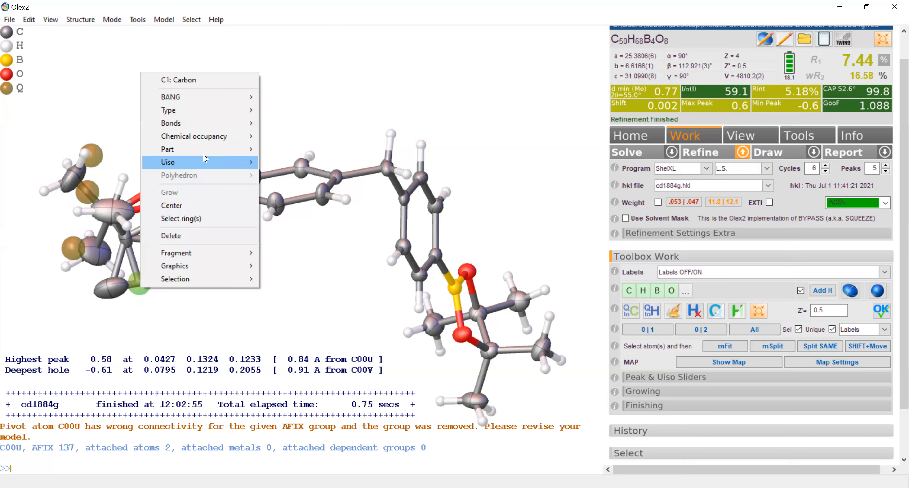
mouse_move(209, 152)
click(289, 202)
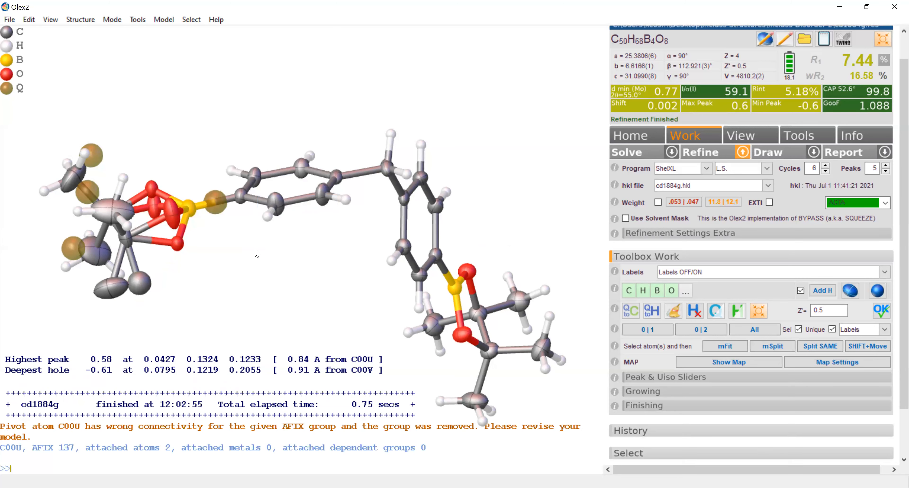
right_click(146, 284)
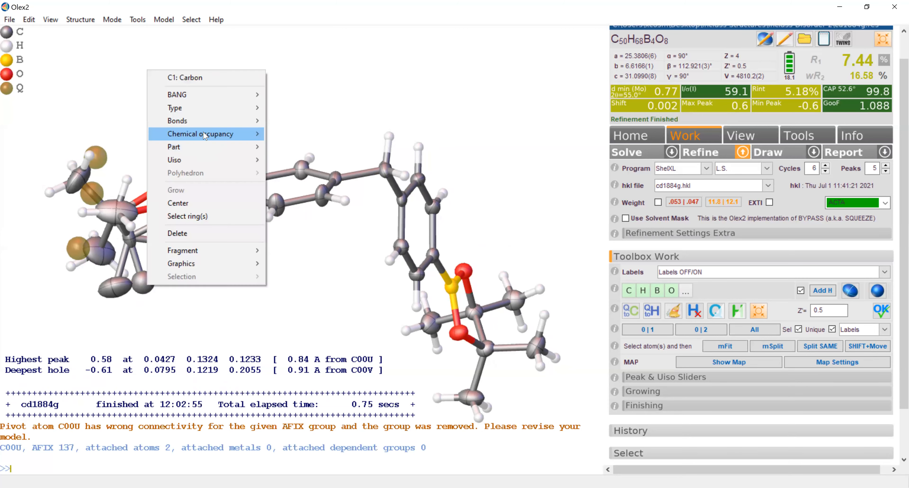
mouse_move(205, 137)
click(291, 134)
text(0.4)
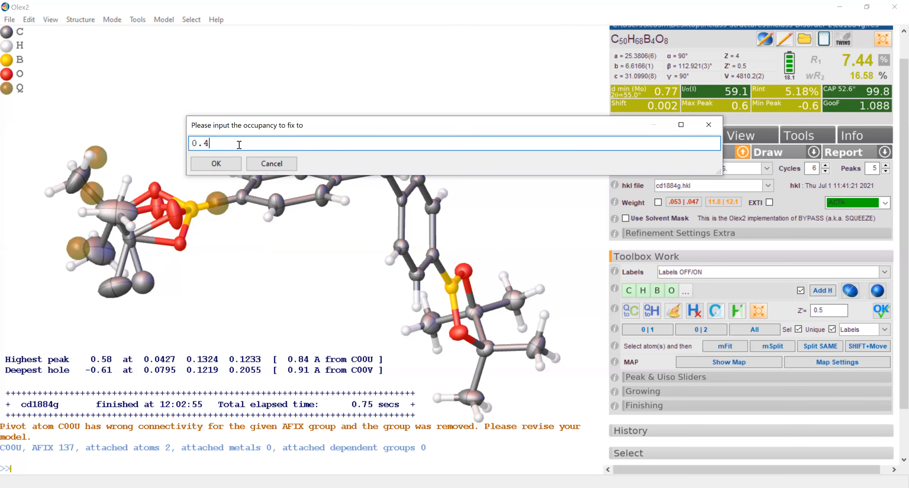
click(225, 167)
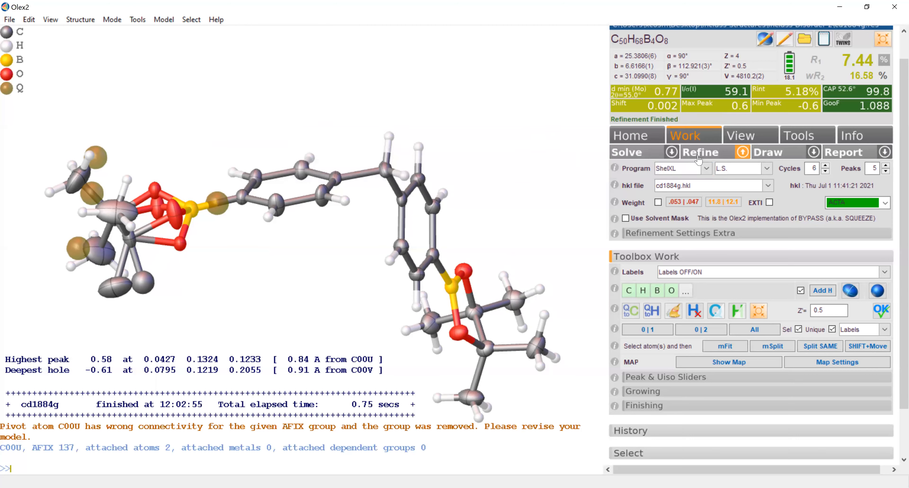
click(700, 155)
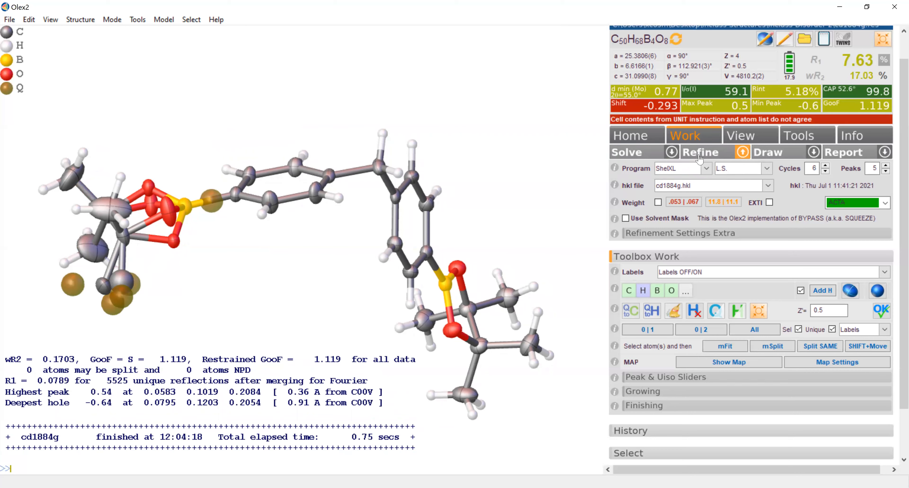
- Fix the chemical occupancy of carbon C00U at 0.65
drag(156, 328, 176, 313)
mouse_move(167, 256)
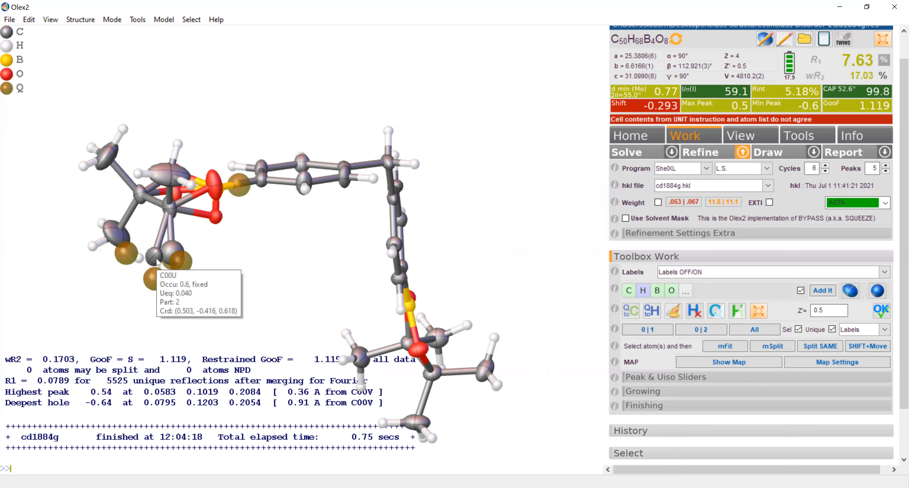
right_click(158, 262)
mouse_move(196, 328)
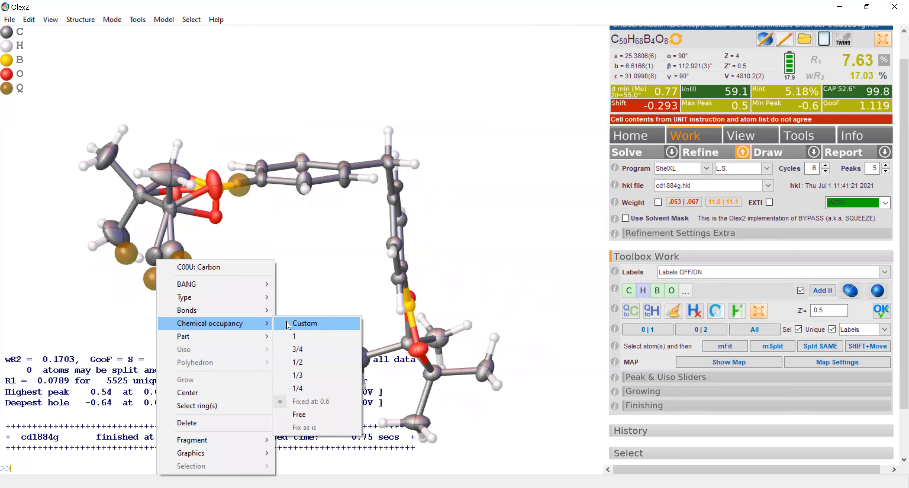
click(289, 323)
text(0.65)
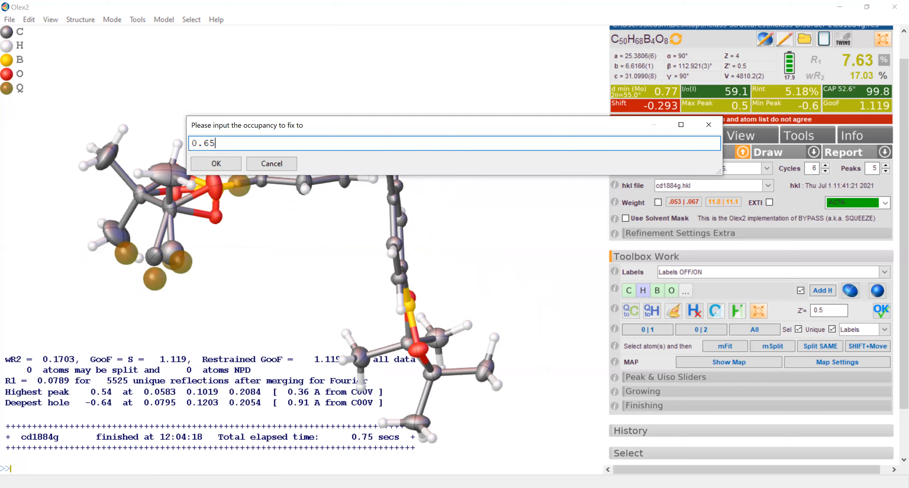
- Fix the chemical occupancy of carbon C1 at 0.35 and refine the structure
right_click(175, 244)
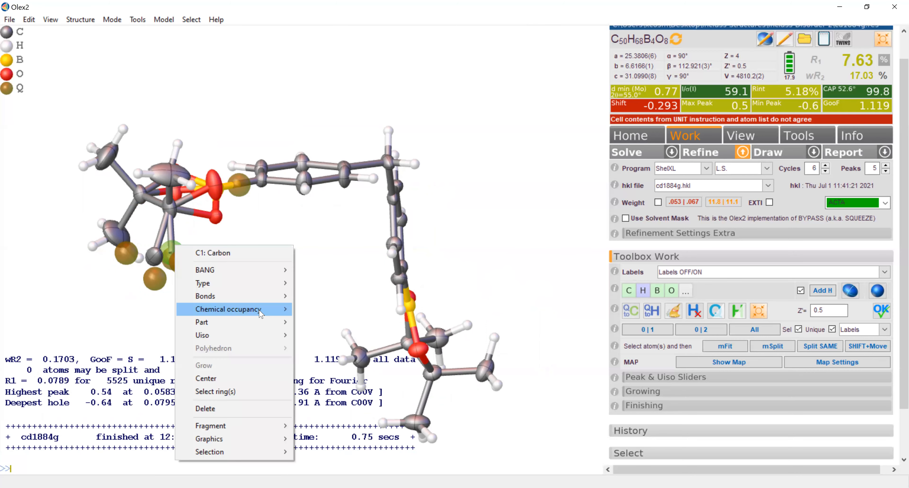
mouse_move(260, 313)
click(312, 309)
text(0.35)
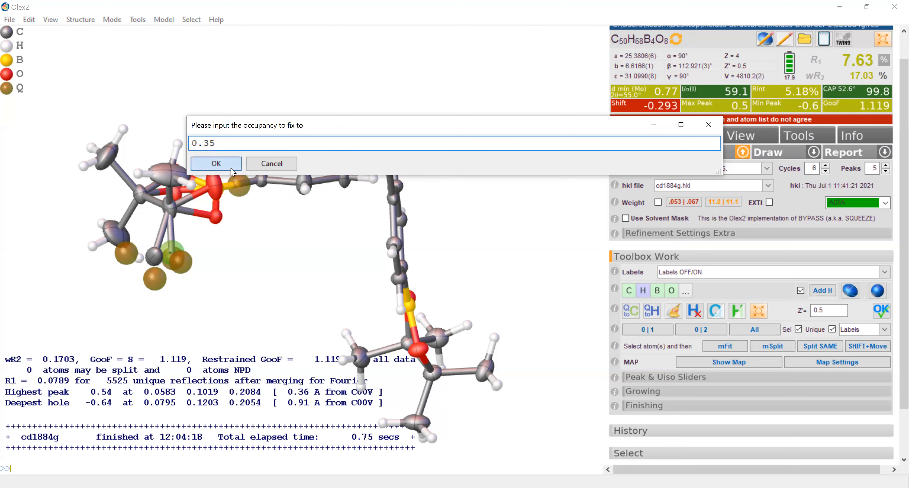
click(216, 163)
click(722, 151)
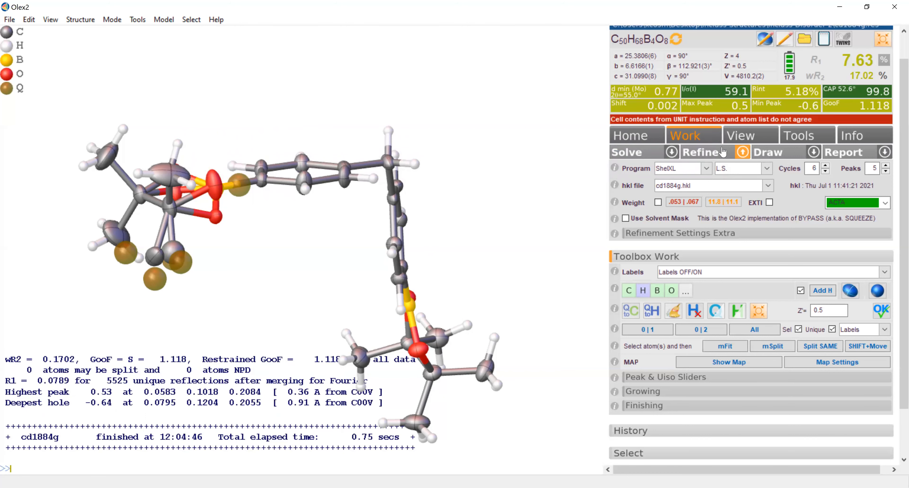
- Make the split carbon C1 anisotropic and refine repeatedly until the shift converges
drag(266, 273, 201, 258)
click(196, 250)
click(164, 21)
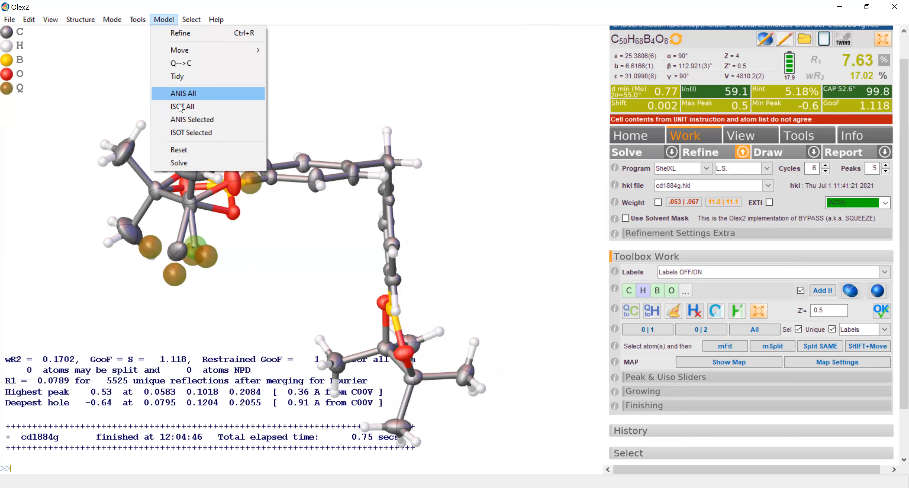
click(184, 119)
click(700, 153)
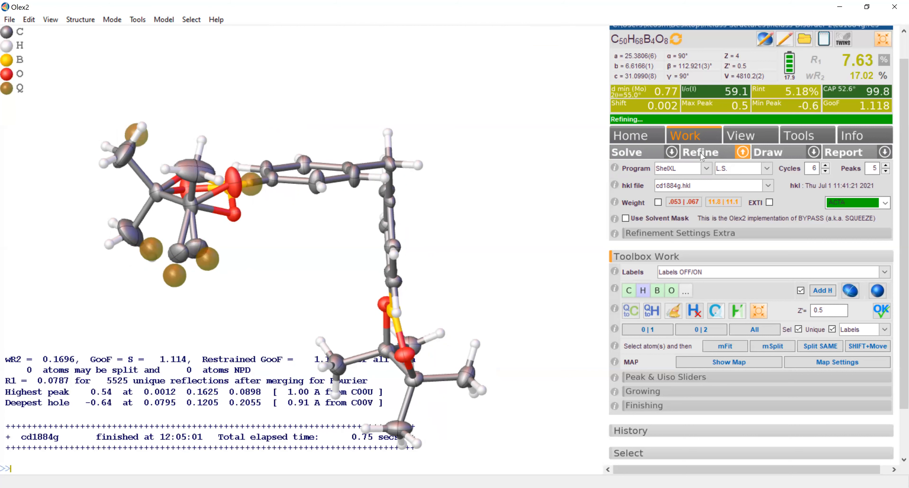
click(702, 157)
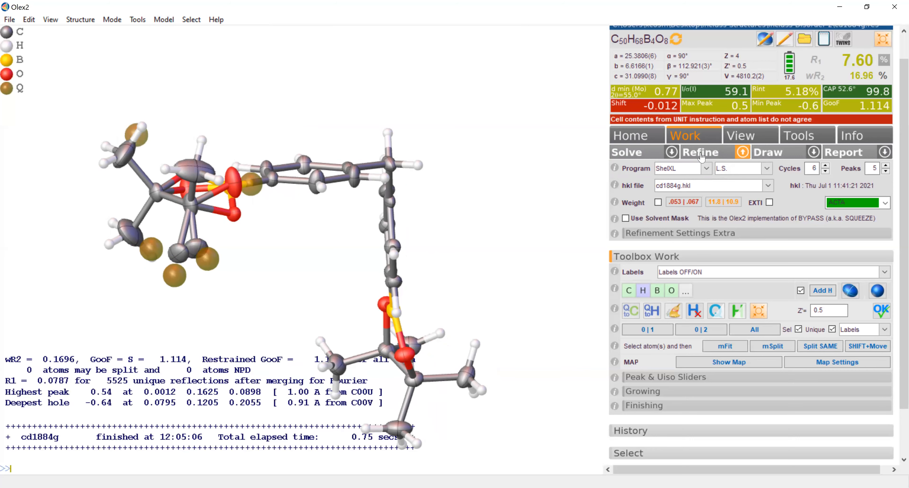
click(702, 155)
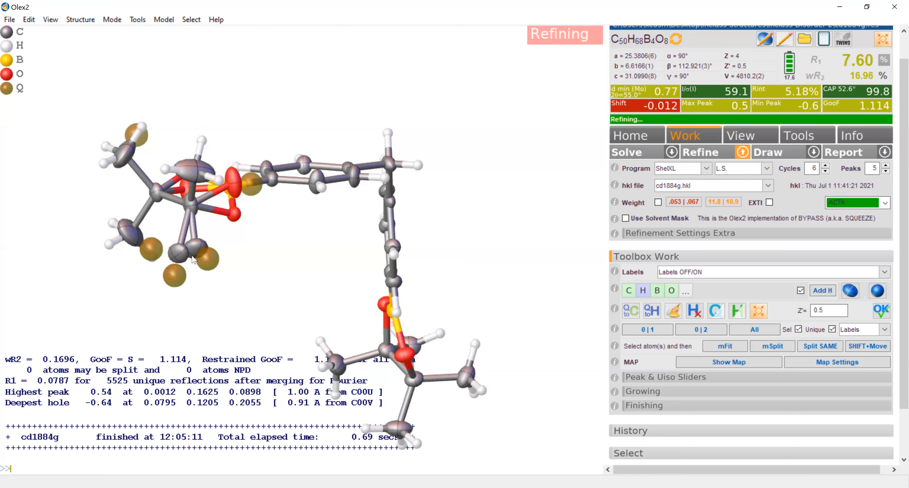
- Add the missing hydrogen atoms to the split methyl carbons and refine the structure again
mouse_move(227, 239)
mouse_down()
mouse_move(237, 223)
mouse_move(218, 232)
mouse_move(223, 244)
mouse_move(230, 239)
mouse_up()
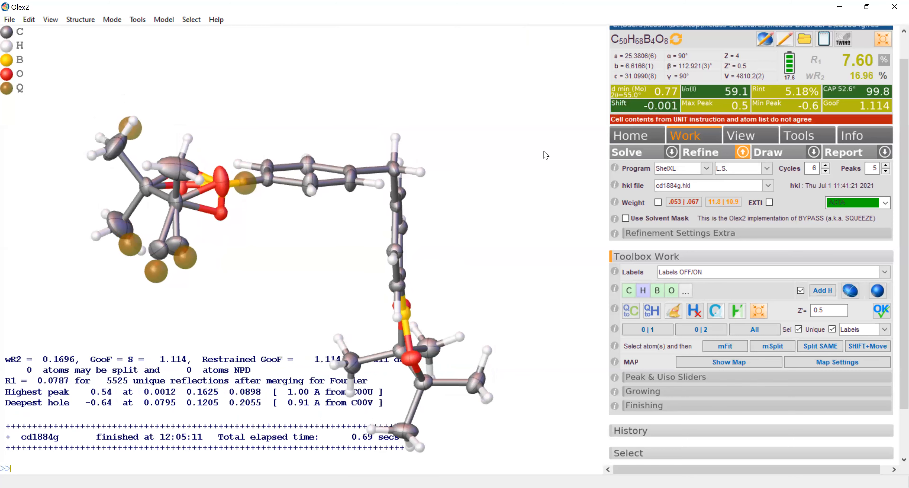
click(820, 293)
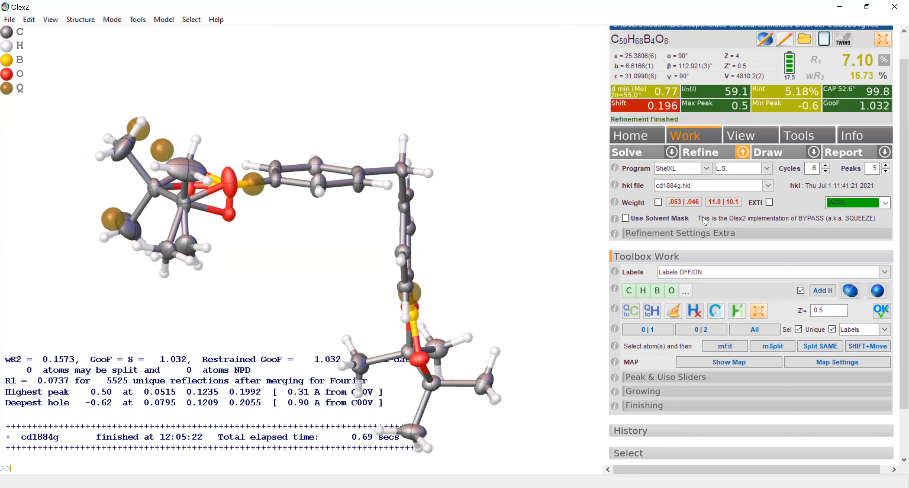
click(715, 155)
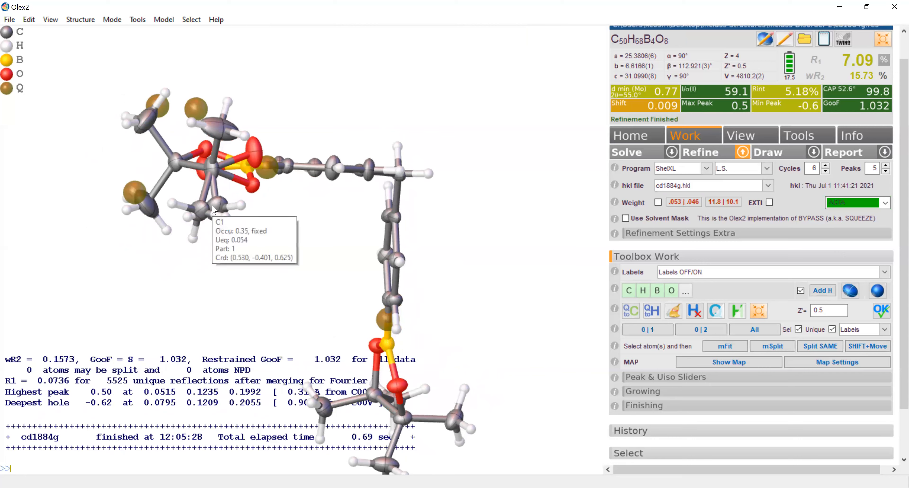
- Fix the chemical occupancy of the split methyl carbon C00U at 0.7
drag(229, 247, 200, 269)
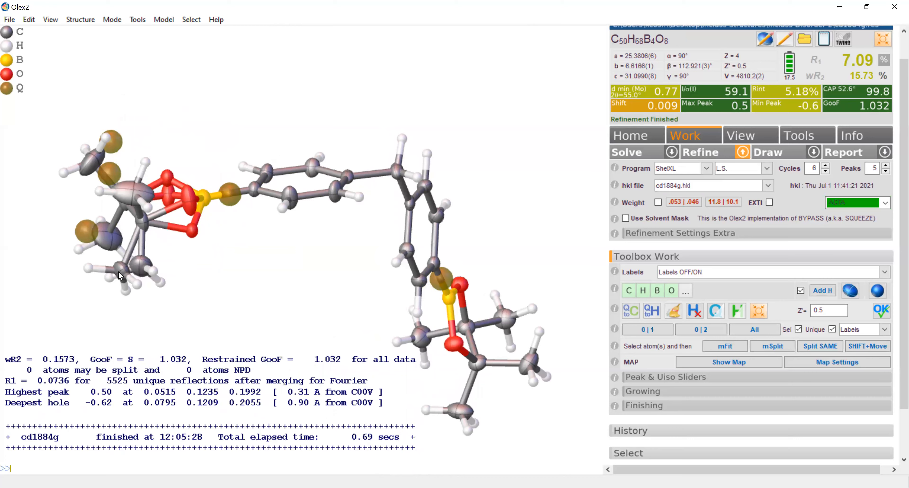
mouse_move(120, 275)
drag(124, 266, 144, 264)
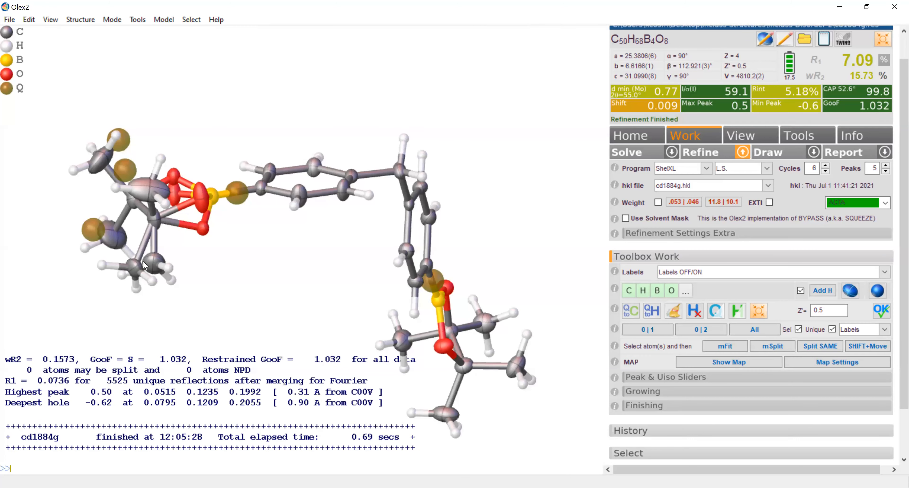
right_click(136, 263)
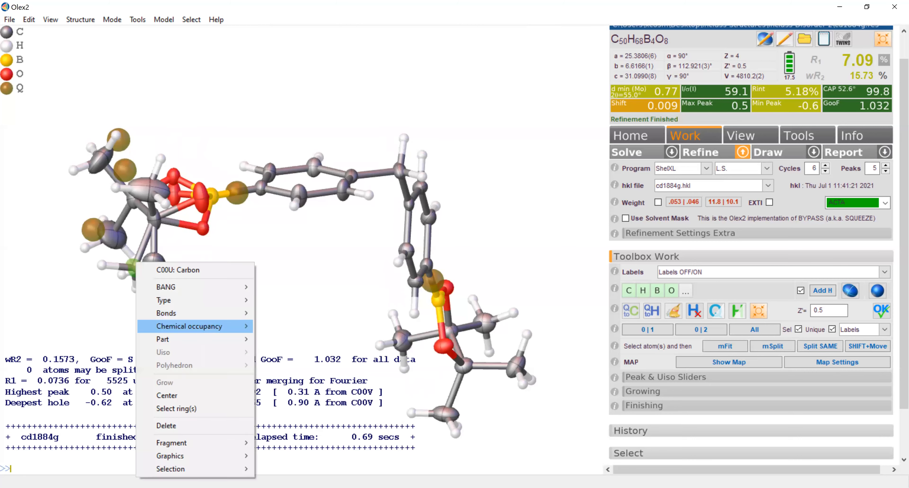
text(0.7)
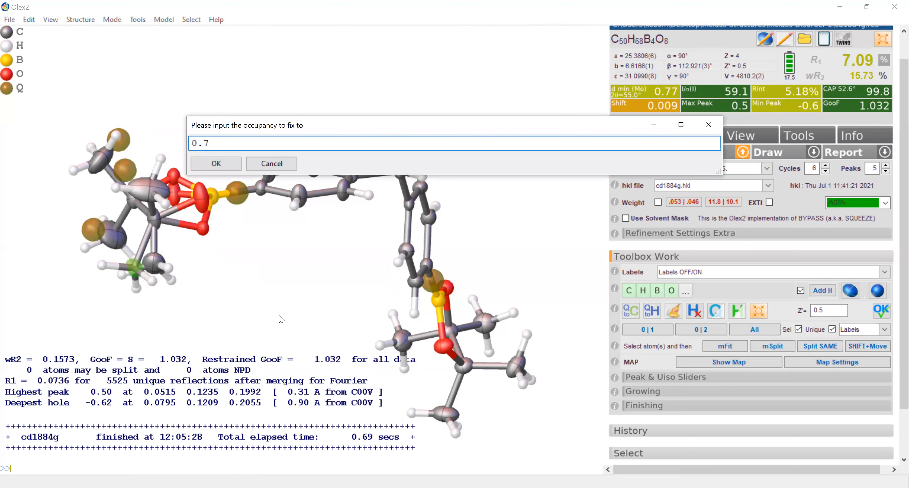
click(225, 166)
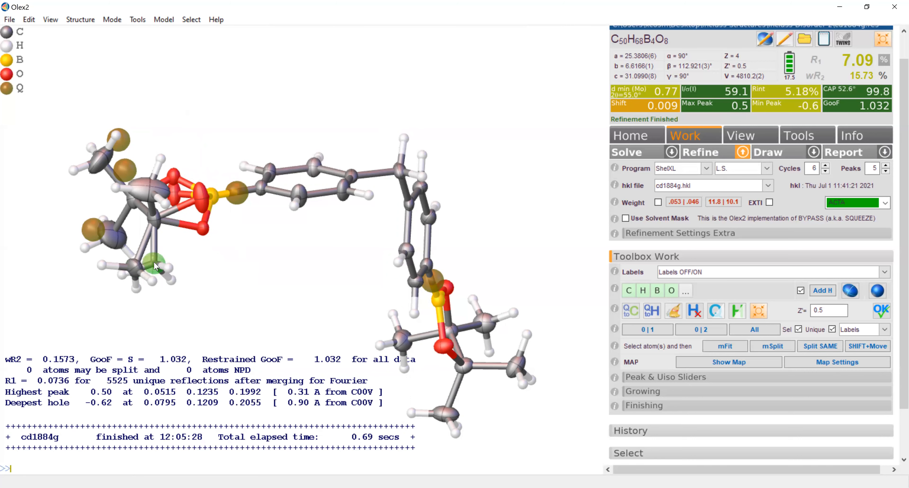
- Fix the chemical occupancy of the split methyl carbon C1 at 0.3 and refine the structure
right_click(154, 263)
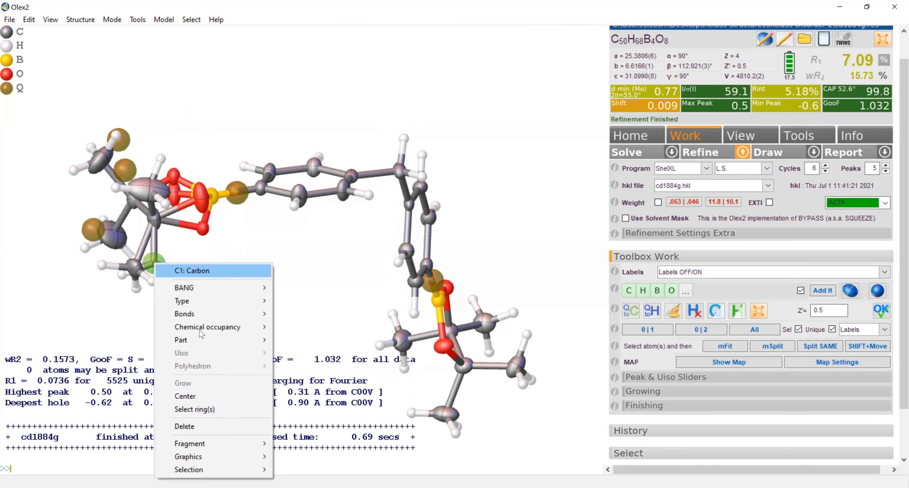
click(301, 329)
text(0.3)
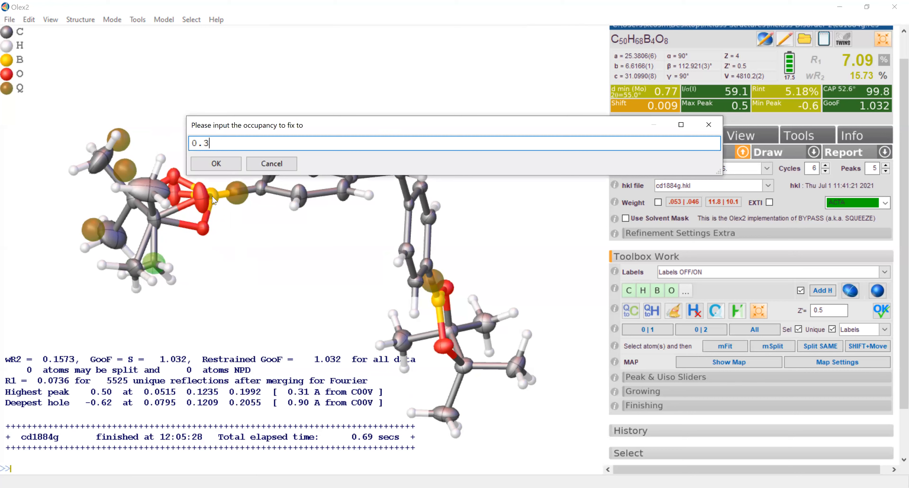
click(217, 164)
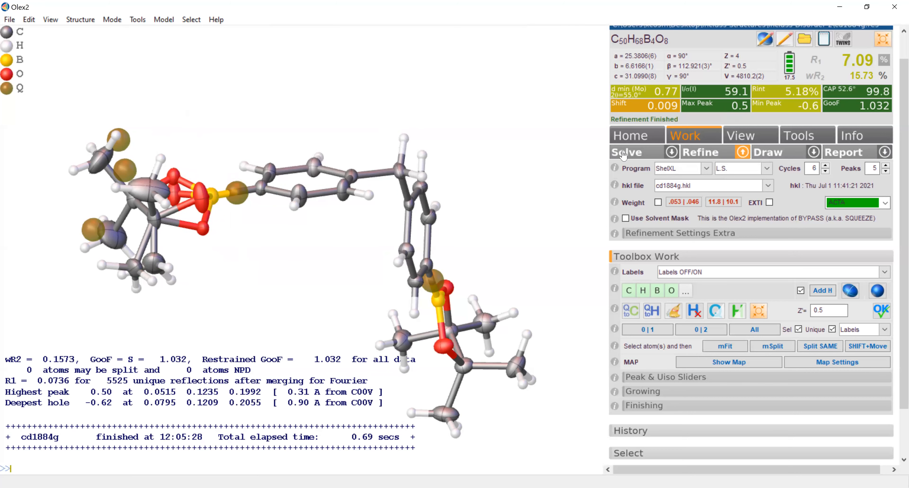
click(692, 156)
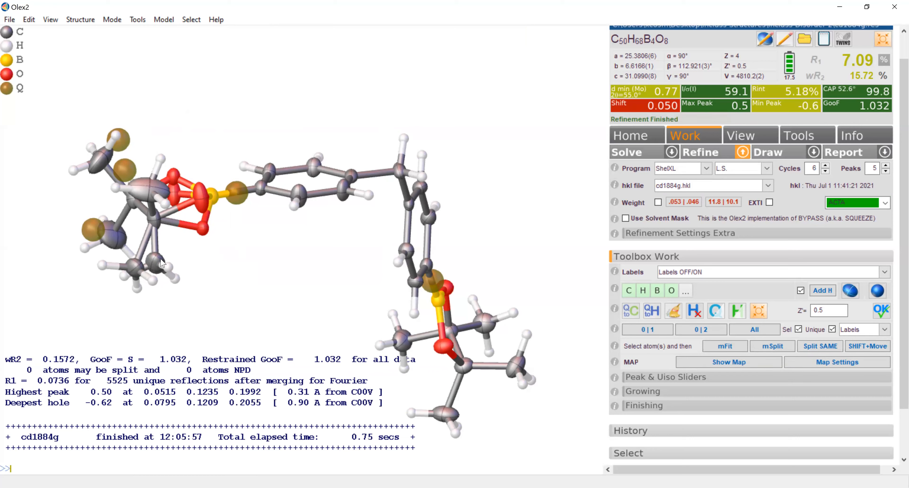
- Refine the structure again to bring the shift to convergence
drag(109, 303, 93, 317)
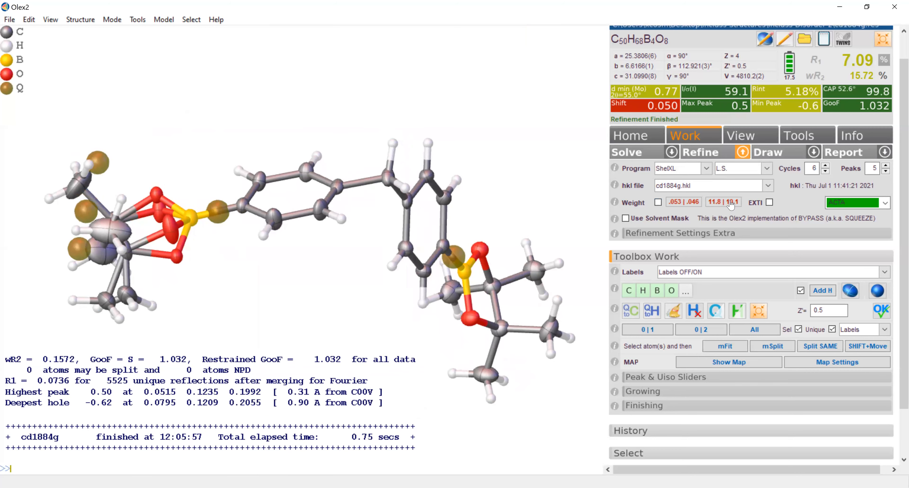
click(721, 160)
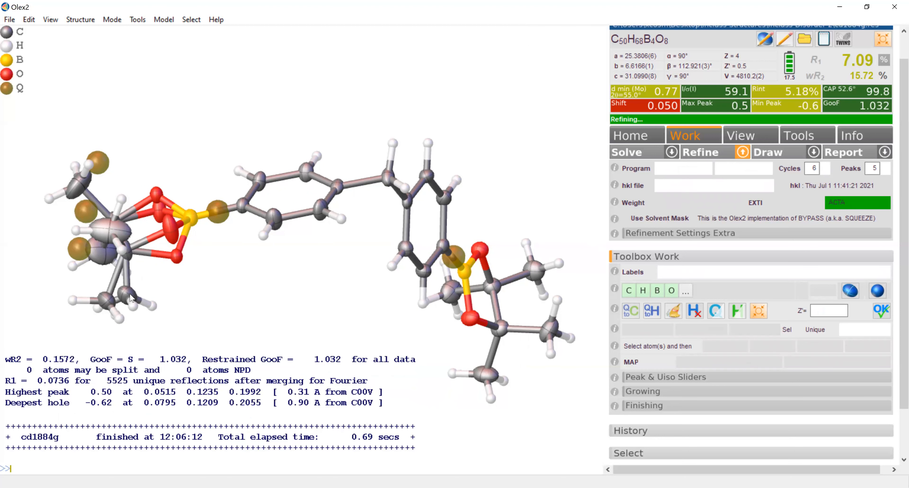
mouse_move(132, 298)
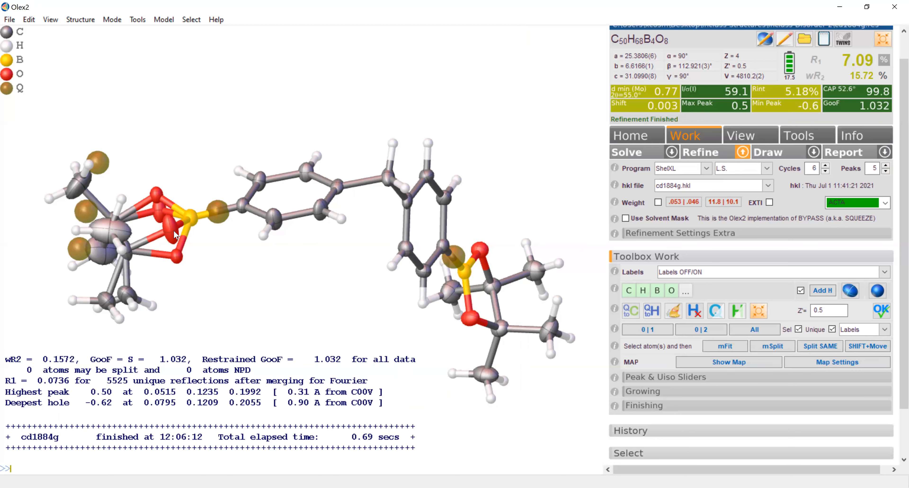
- Fix the chemical occupancy of the selected split oxygen pair containing O2 at 0.35
right_click(159, 213)
mouse_move(202, 280)
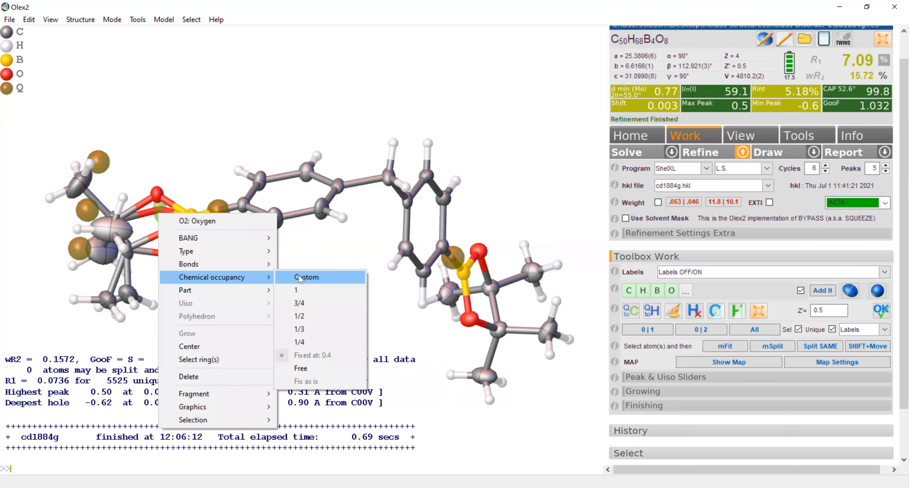
click(300, 279)
text(0.35)
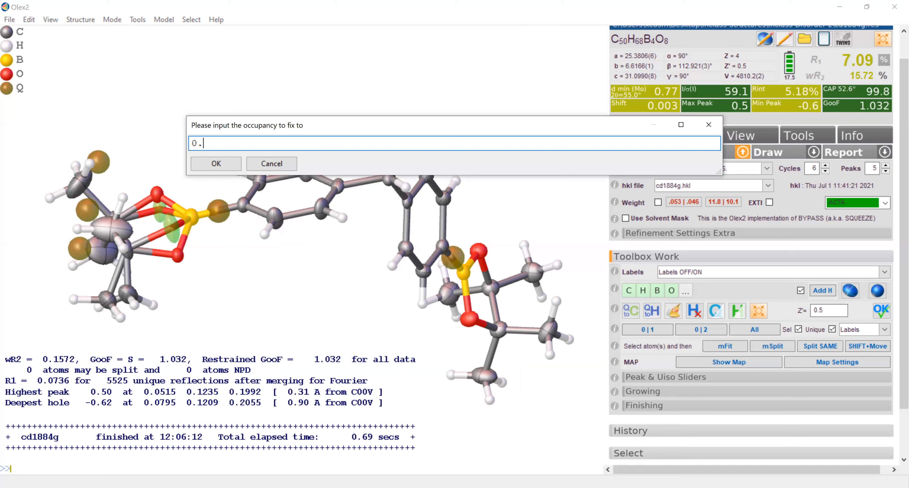
click(217, 165)
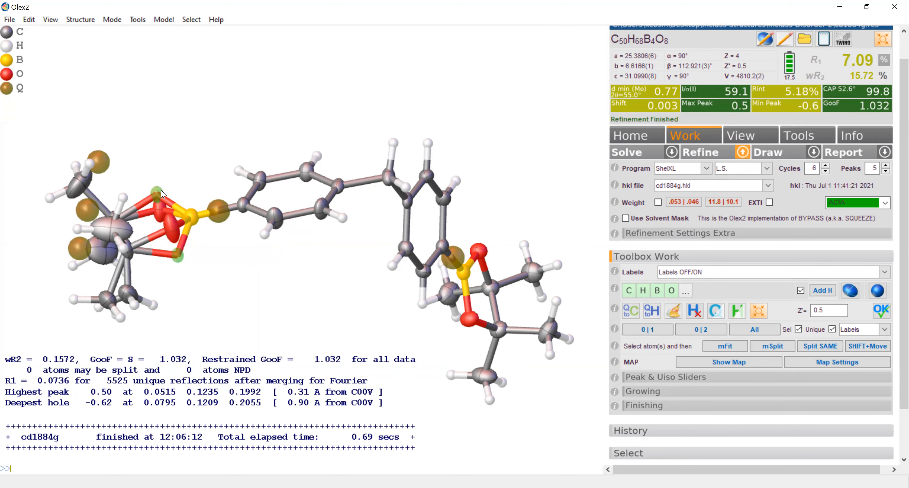
- Fix the chemical occupancy of the other split oxygen pair, containing O003, at 0.65 and refine the structure
right_click(162, 194)
mouse_move(244, 254)
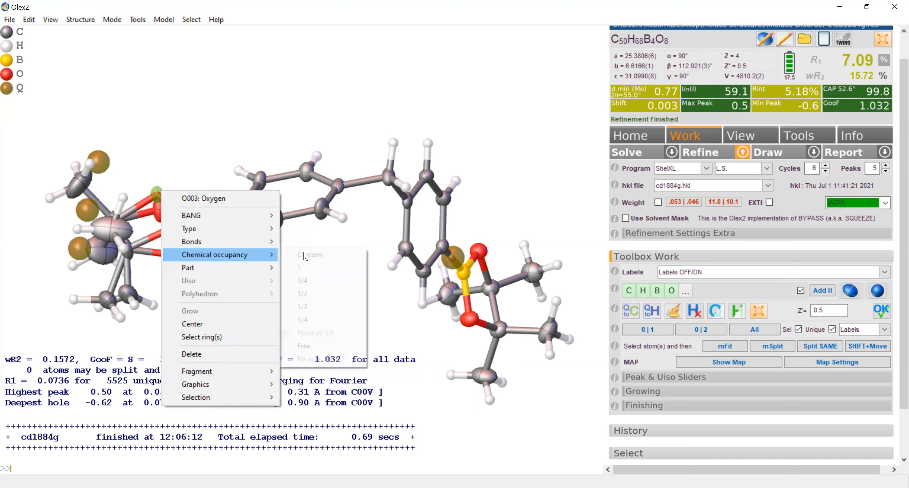
click(306, 255)
text(0.65)
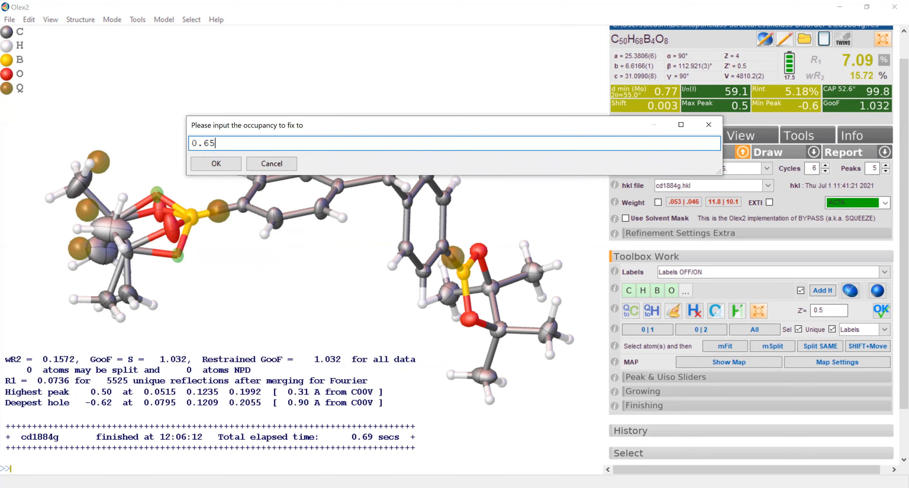
click(203, 166)
click(701, 155)
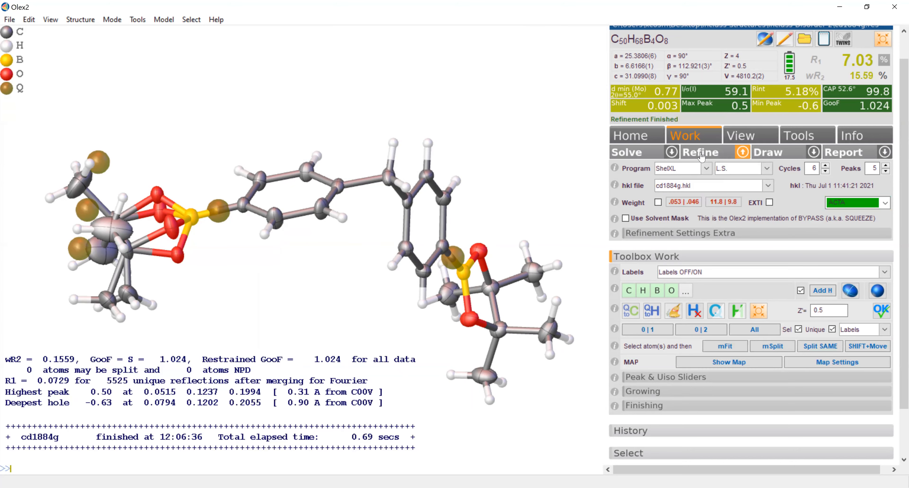
- Apply the suggested weighting scheme values and refine, repeating both until the weights match
mouse_move(196, 240)
mouse_down()
mouse_move(198, 259)
mouse_move(183, 235)
mouse_move(211, 240)
mouse_up()
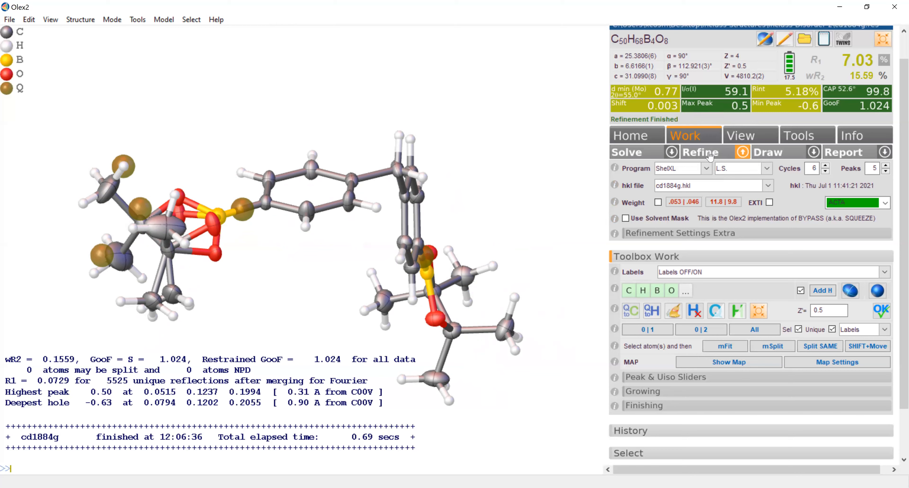
click(693, 204)
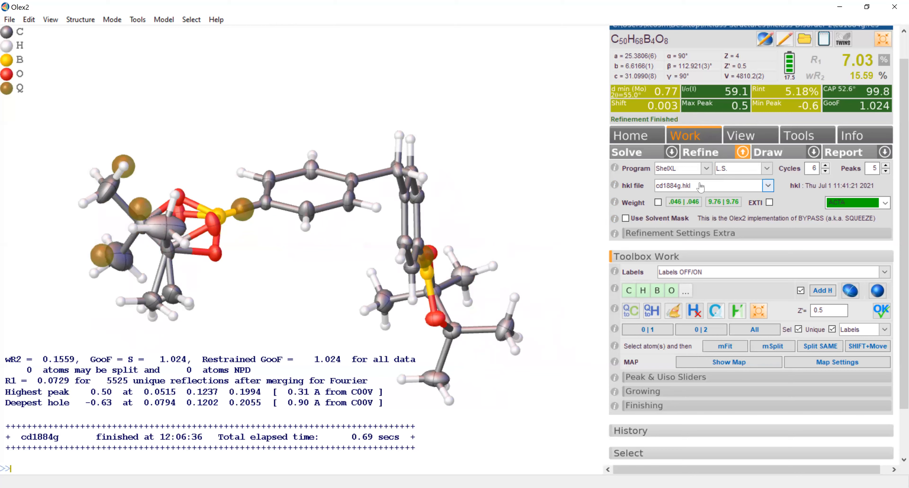
click(707, 155)
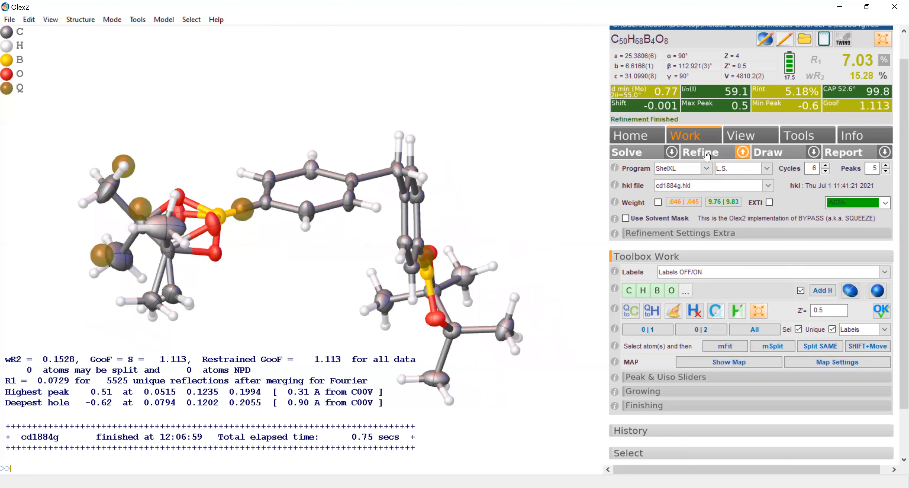
click(692, 206)
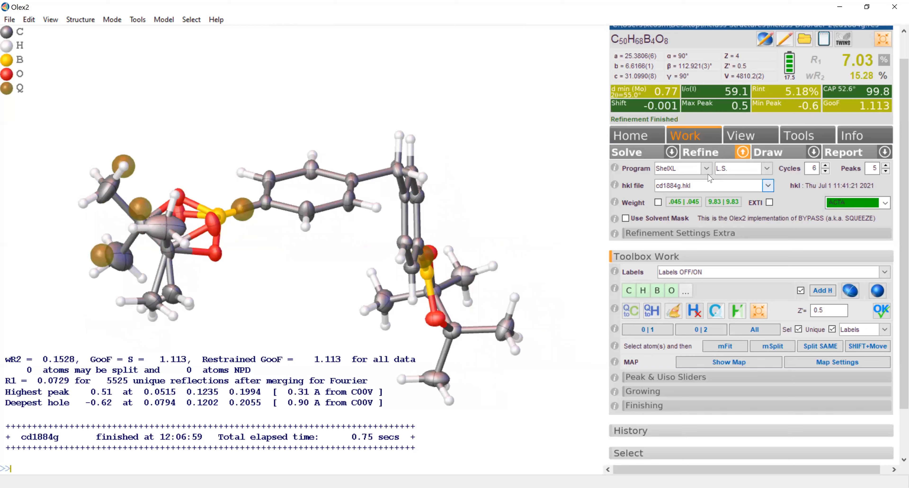
click(711, 155)
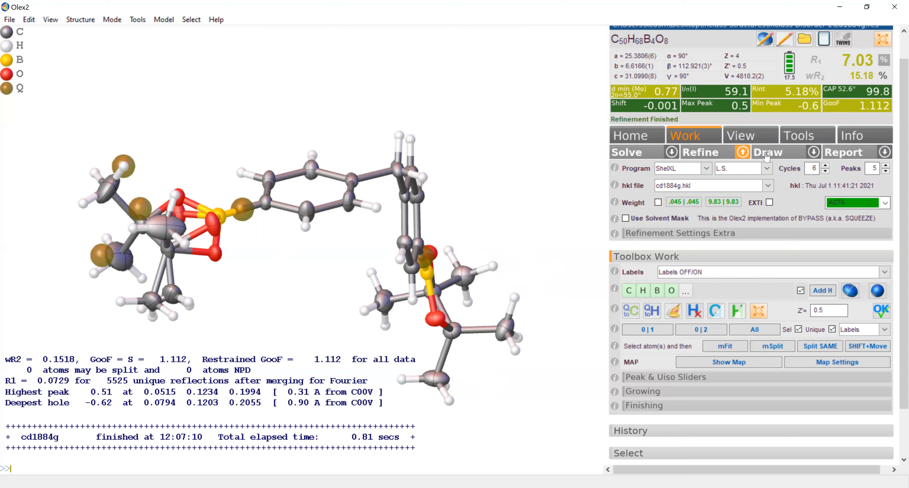
- Examine the bad reflections list and the Fobs vs Fcalc plot for outliers
click(852, 138)
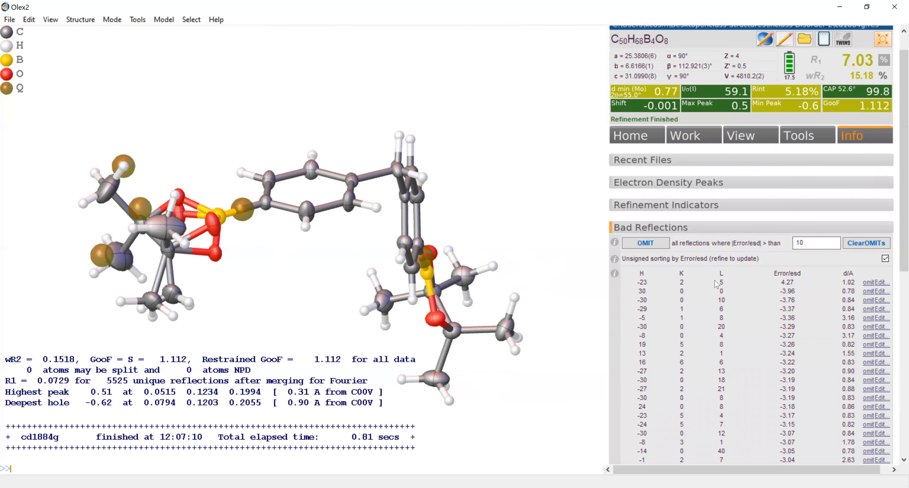
click(666, 234)
click(884, 91)
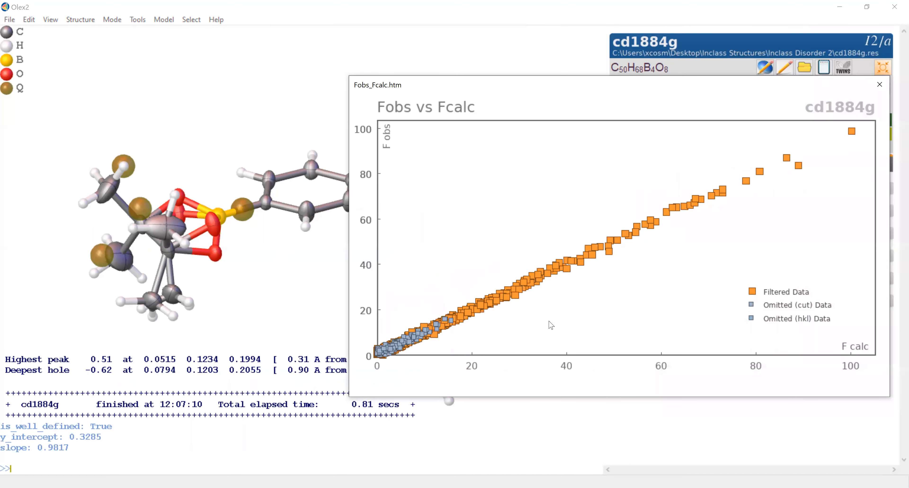
click(882, 82)
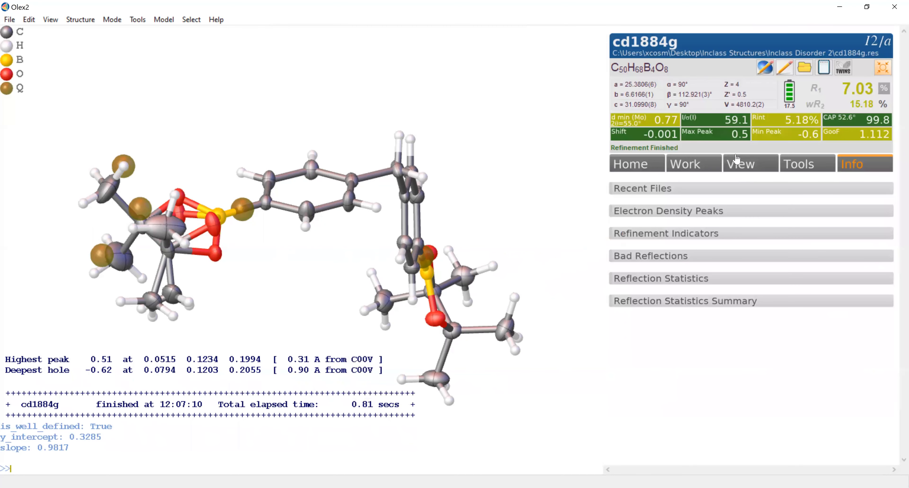
- Change the WGHT instruction to 0.04 11 in the refinement instructions and refine the structure
drag(186, 192, 182, 216)
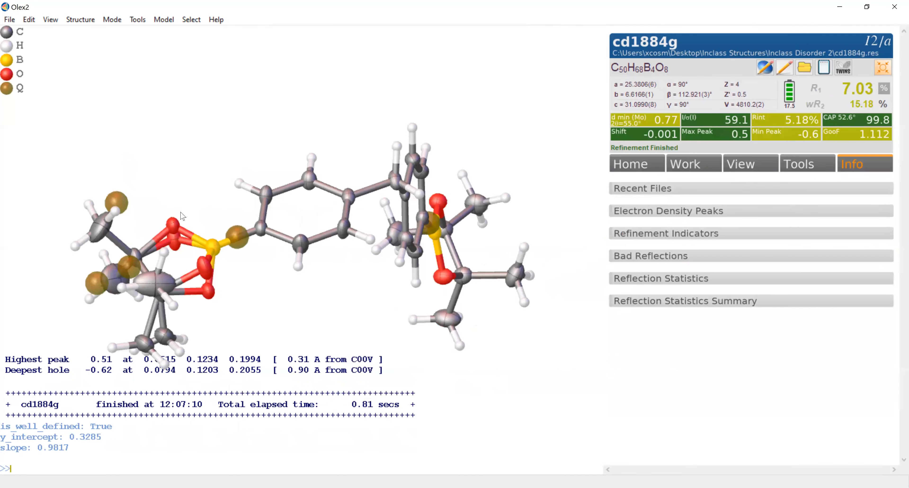
click(29, 20)
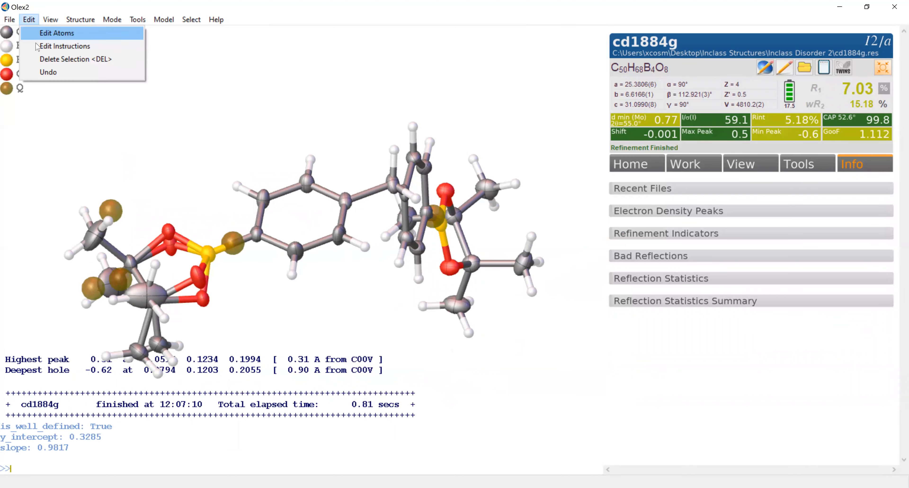
click(59, 46)
drag(258, 239, 286, 240)
key(BackSpace)
text(11)
click(221, 358)
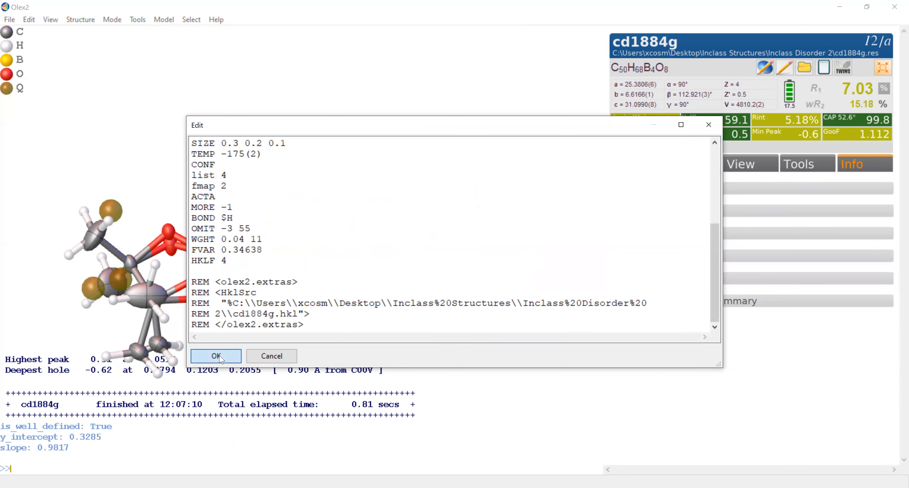
click(687, 167)
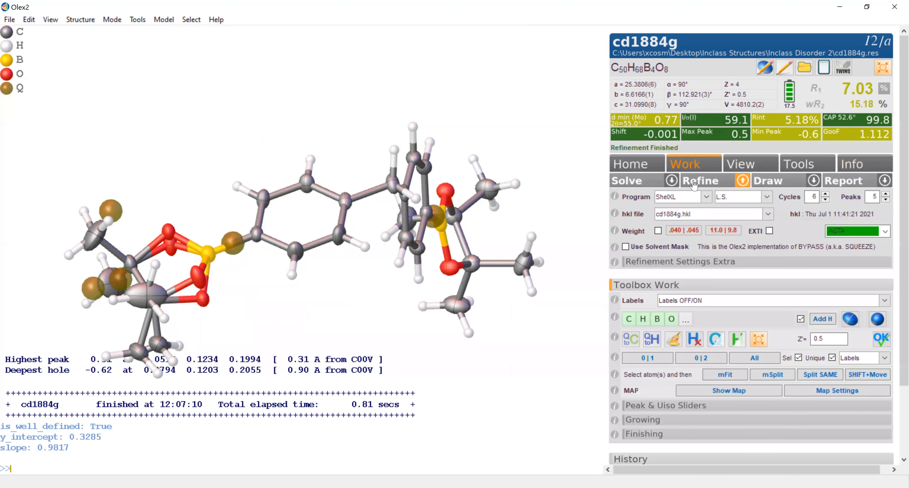
click(696, 183)
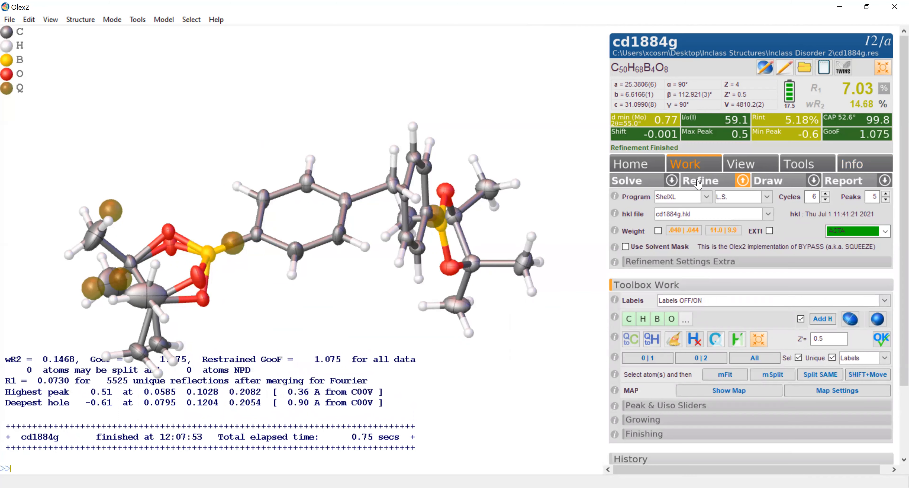
- Open the report settings and request an IUCr CheckCIF report as a PDF
click(885, 180)
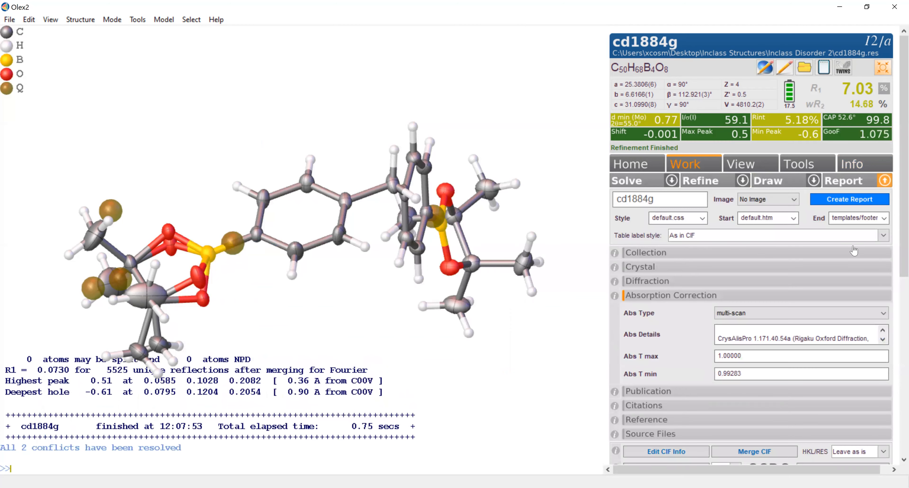
scroll(663, 285, down, 3)
scroll(664, 287, down, 1)
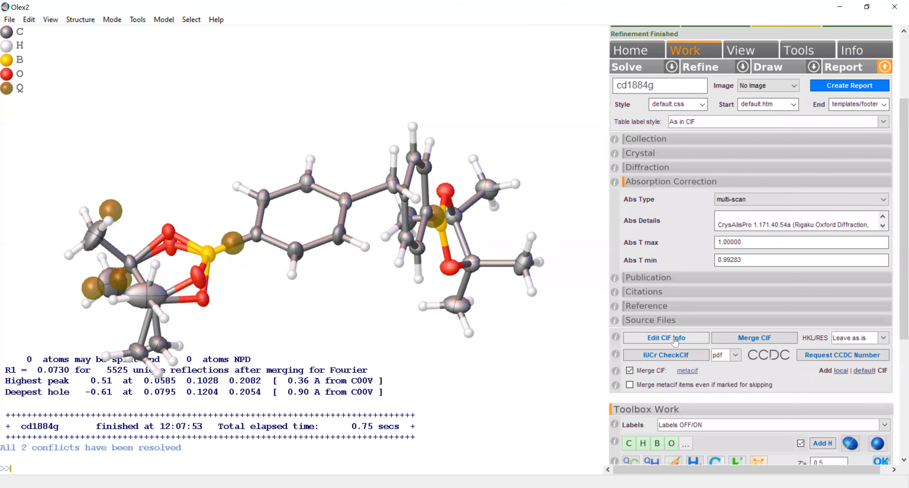
click(672, 357)
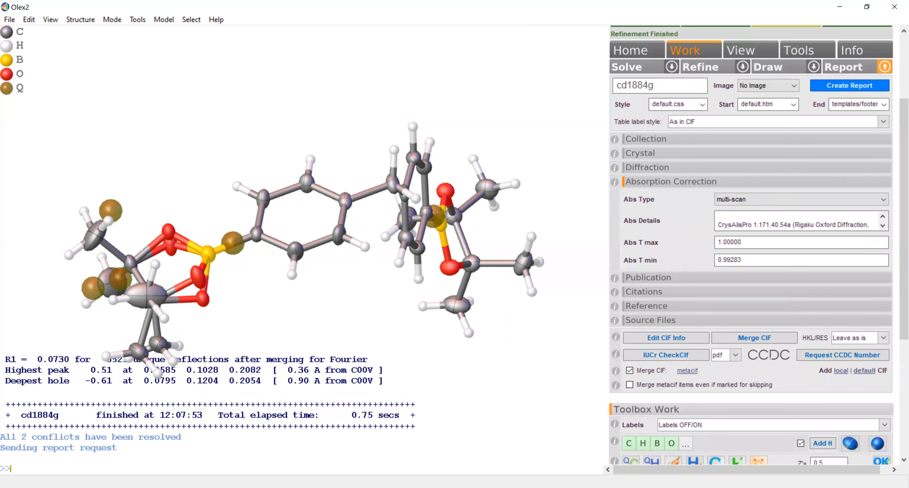
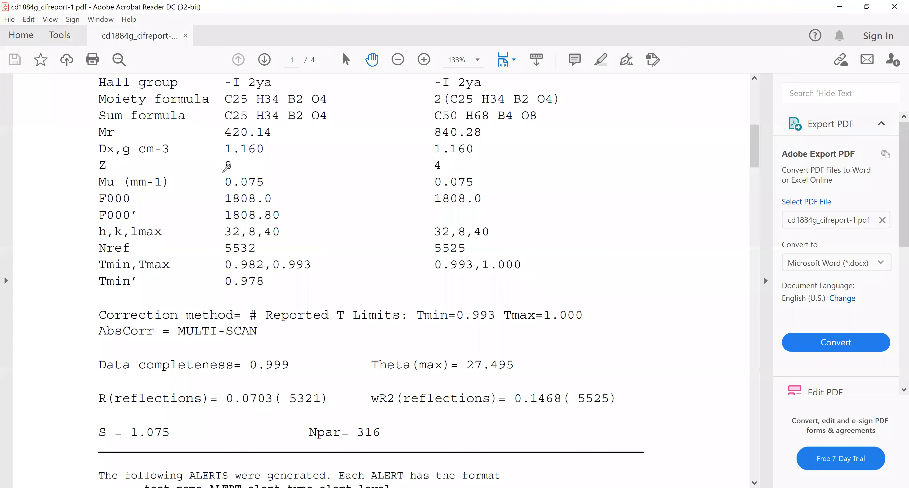
- Review the CheckCIF report, comparing the calculated and reported Z values and reading the level C and G alerts
drag(222, 172, 234, 172)
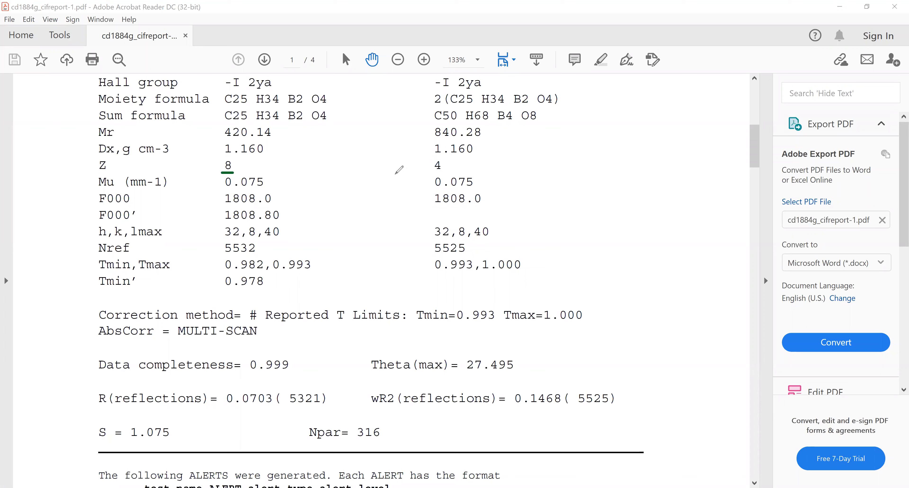
mouse_move(444, 170)
mouse_down()
mouse_move(448, 157)
mouse_move(435, 157)
mouse_move(433, 170)
mouse_move(441, 172)
mouse_up()
key(Escape)
scroll(260, 205, down, 3)
scroll(260, 205, down, 9)
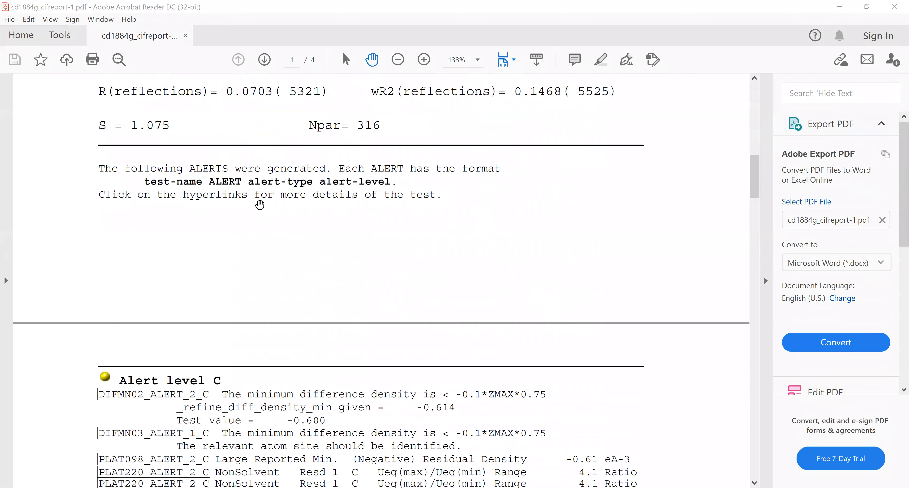
scroll(260, 204, down, 2)
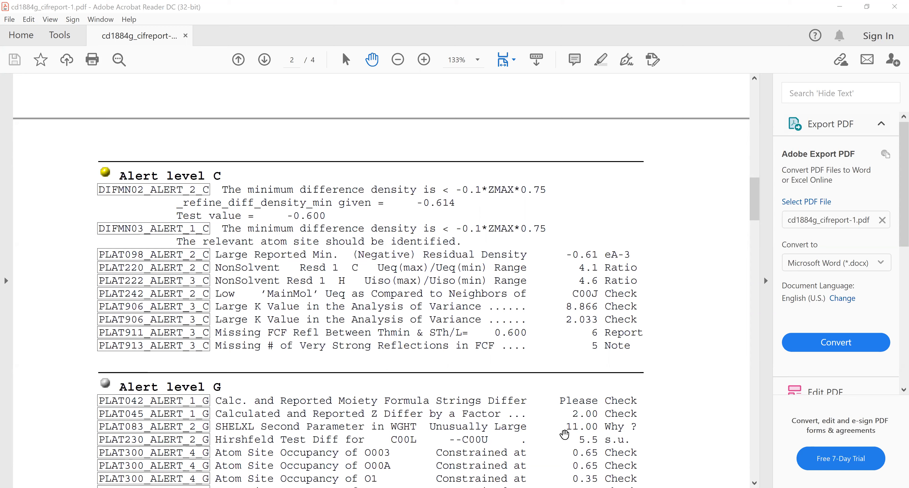
- Switch to Olex2 and change Z in the ZERR line of the structure's refinement instructions to 8
key(alt+Tab)
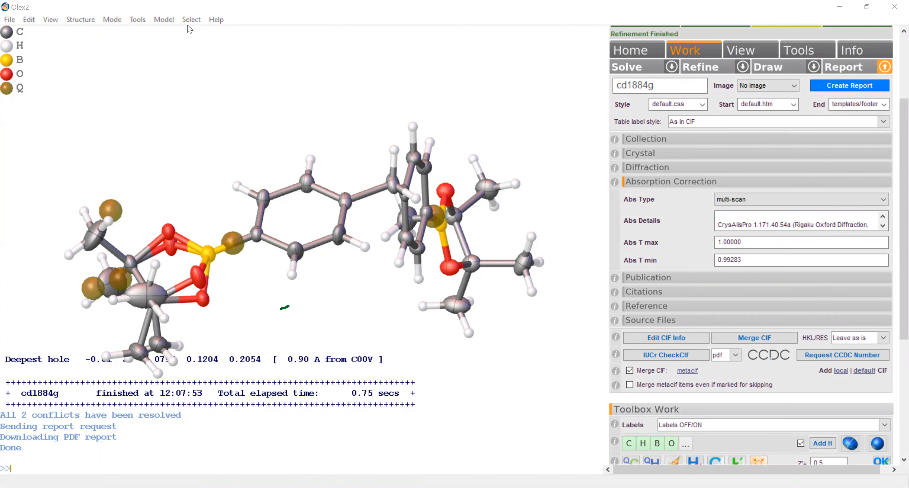
click(29, 19)
click(40, 48)
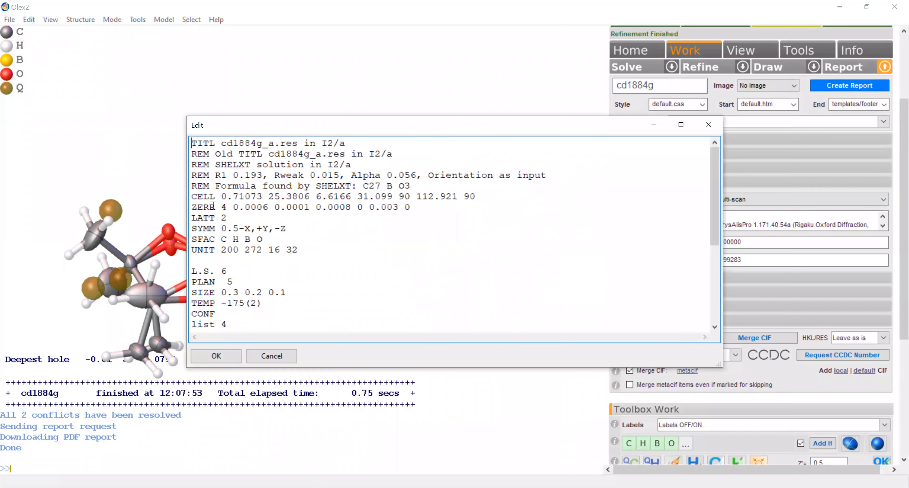
double_click(223, 207)
text(8)
click(216, 356)
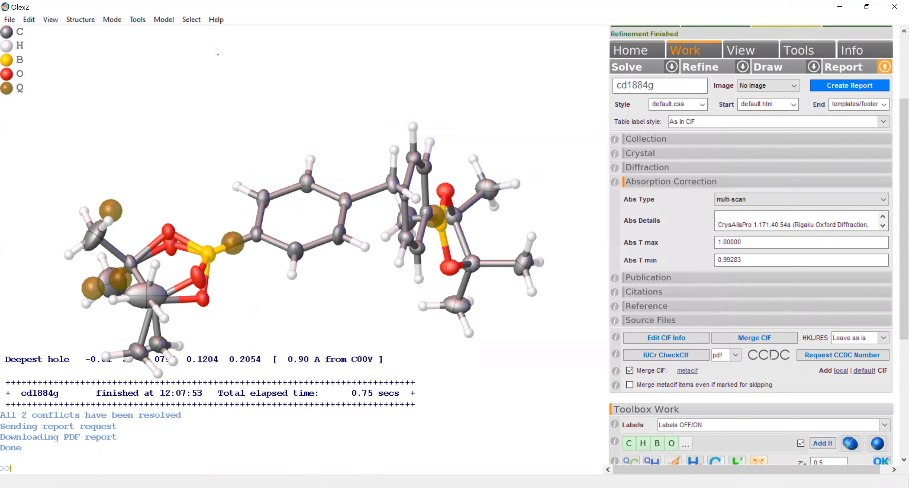
- Start sequential naming from 1 and name the boron of the ordered boronate group B1 and that of the disordered group B2
click(112, 20)
mouse_move(139, 99)
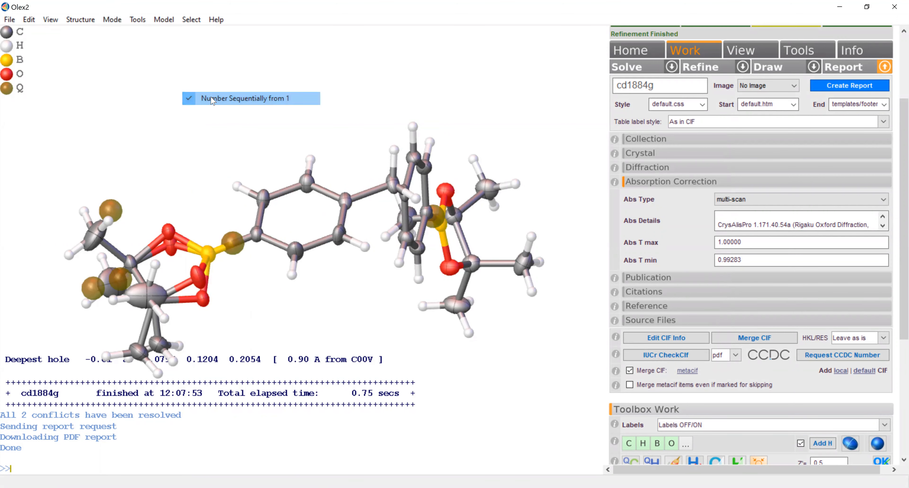
click(213, 100)
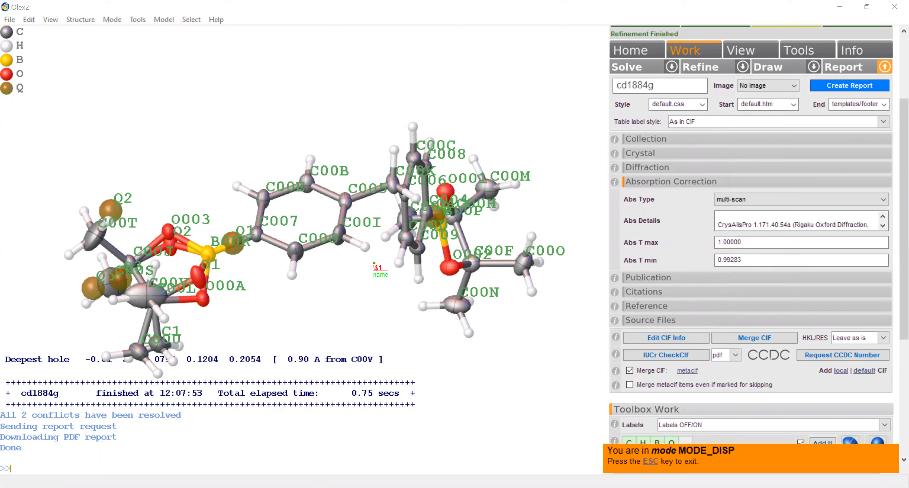
drag(343, 274, 530, 221)
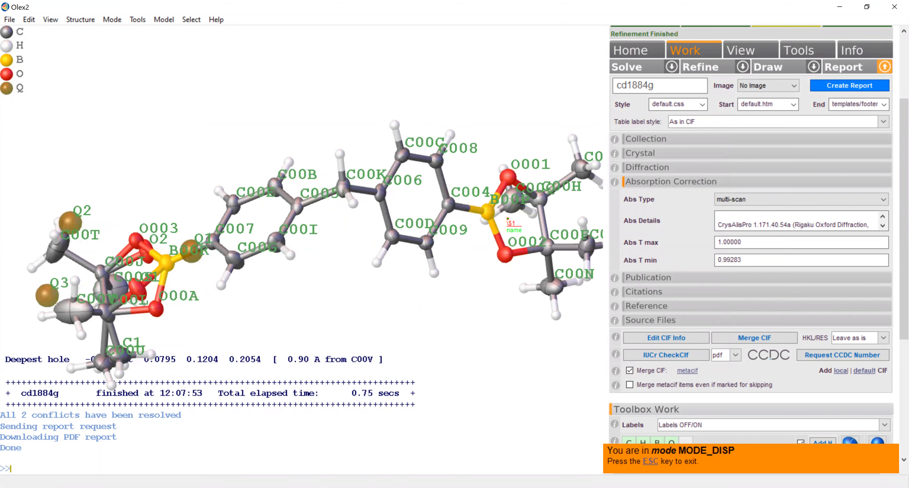
click(490, 214)
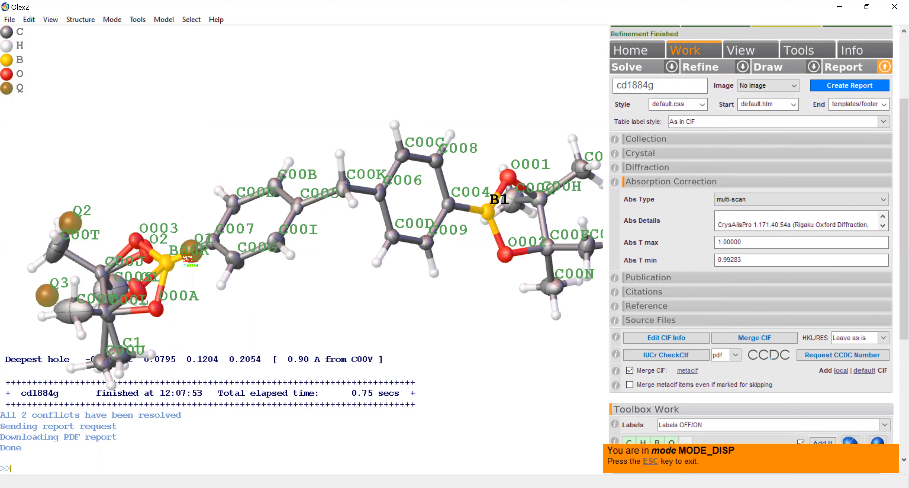
click(164, 262)
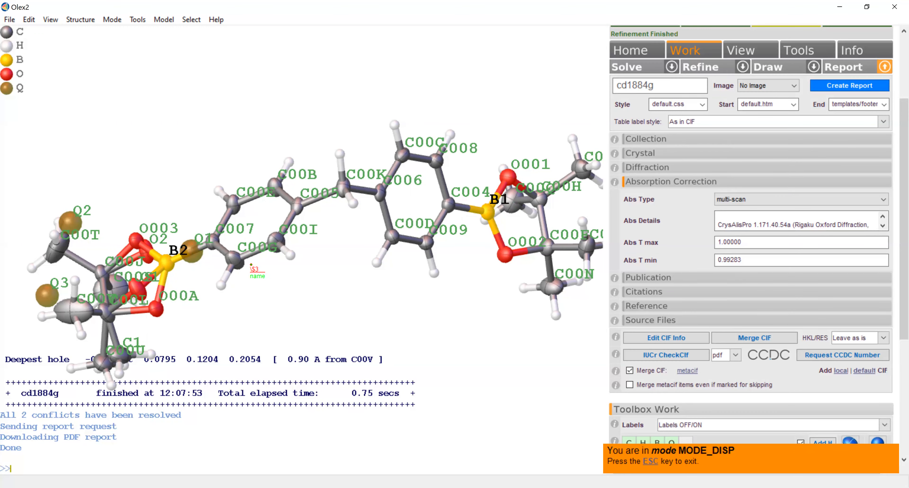
- Restart sequential naming and number the ordered boronate oxygens O1 and O2, and the disordered group's main oxygens O3 and O4
click(112, 19)
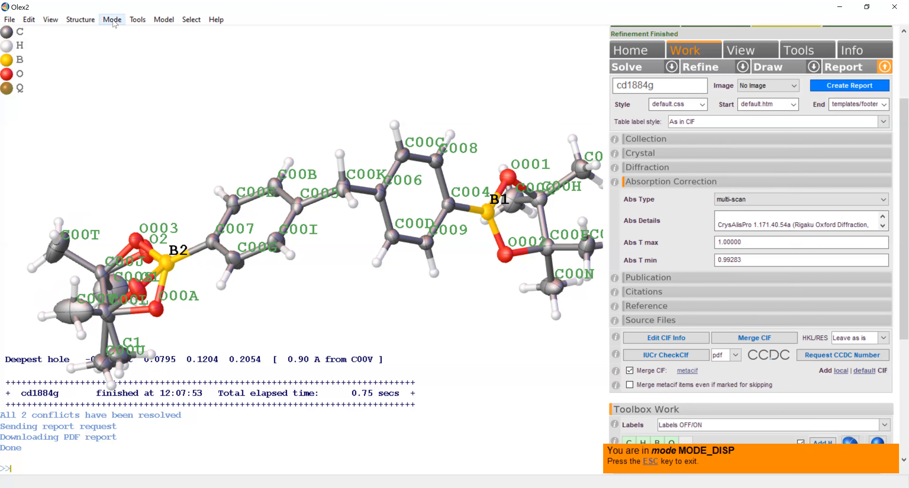
click(212, 97)
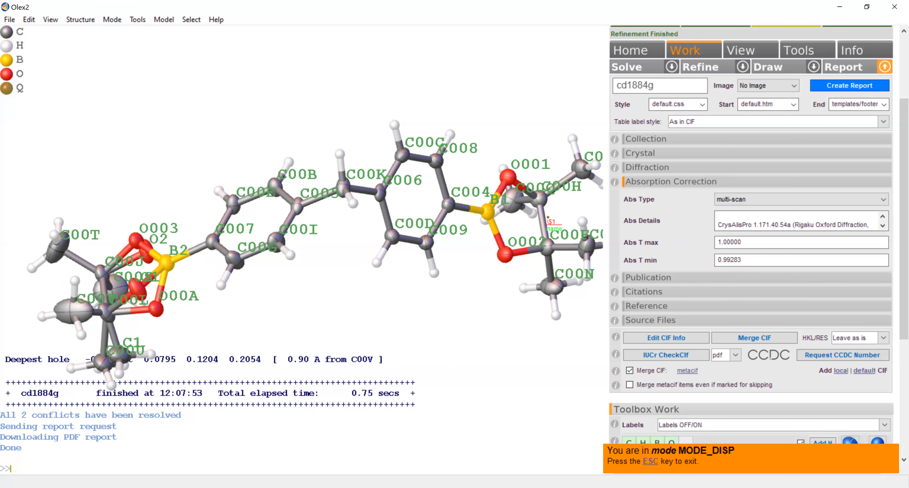
click(506, 254)
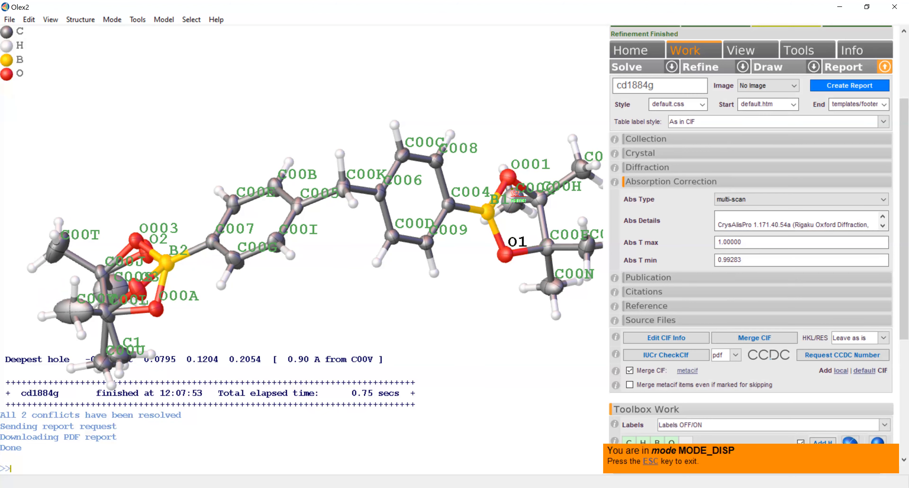
click(508, 177)
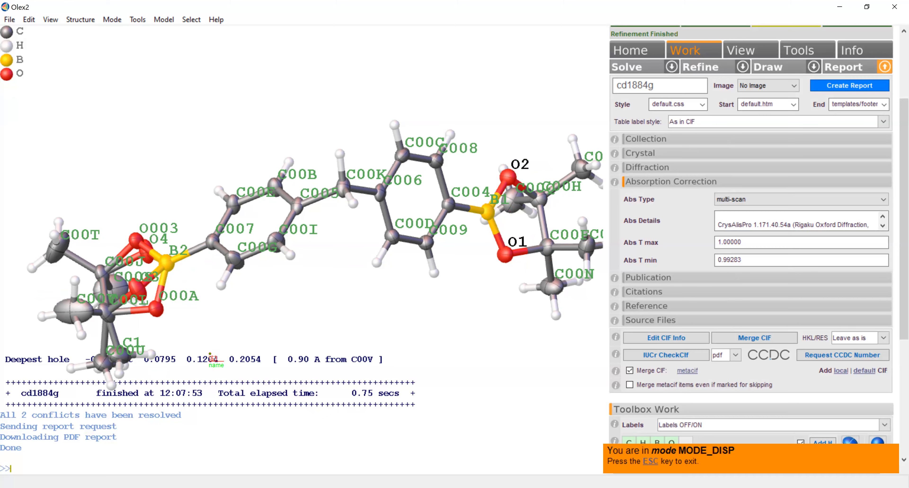
drag(210, 353, 216, 347)
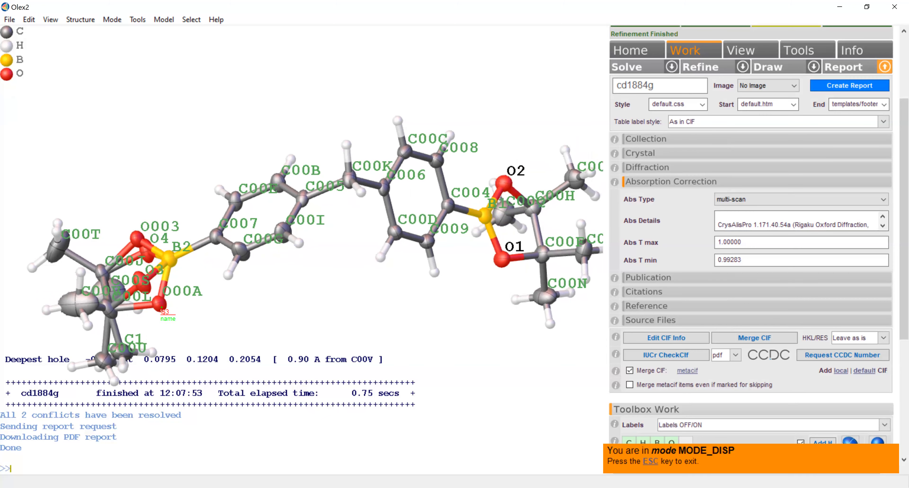
click(159, 305)
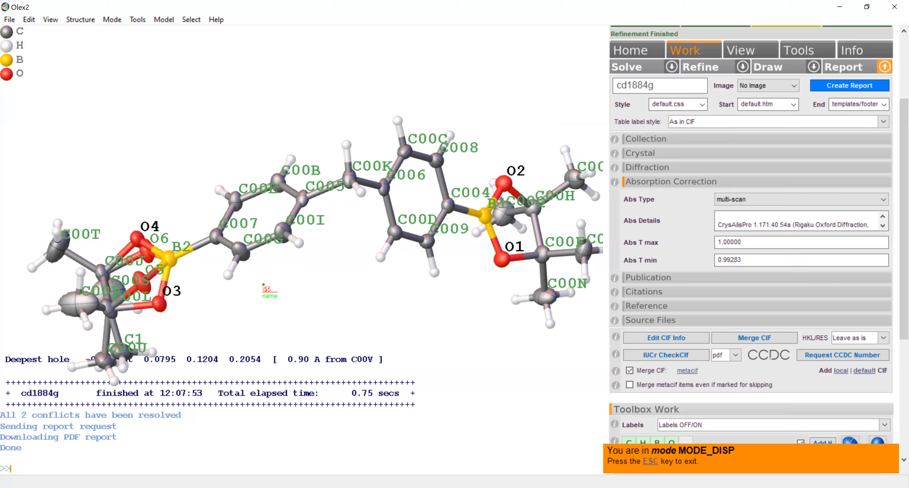
- Restart sequential naming for carbon, naming the bridging carbon C1 and numbering the ring beside B1 C2 to C7 around the ring
click(112, 22)
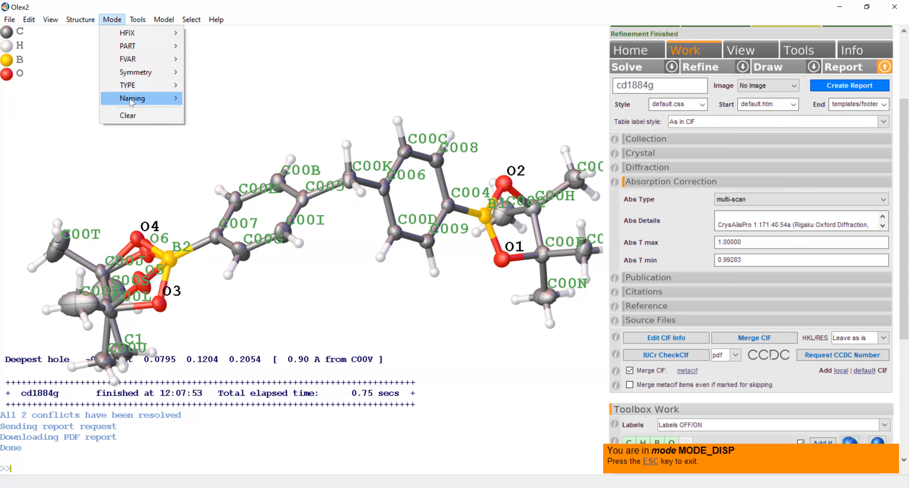
click(207, 98)
click(362, 178)
click(384, 185)
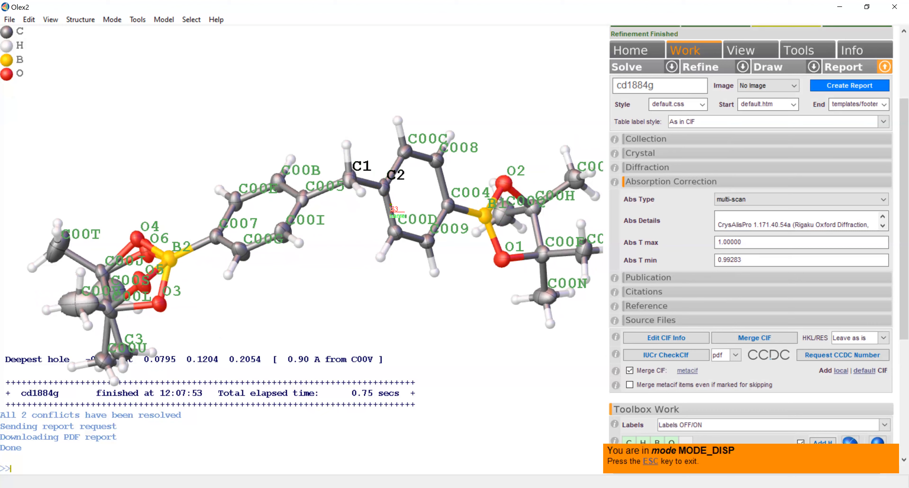
click(398, 233)
click(428, 242)
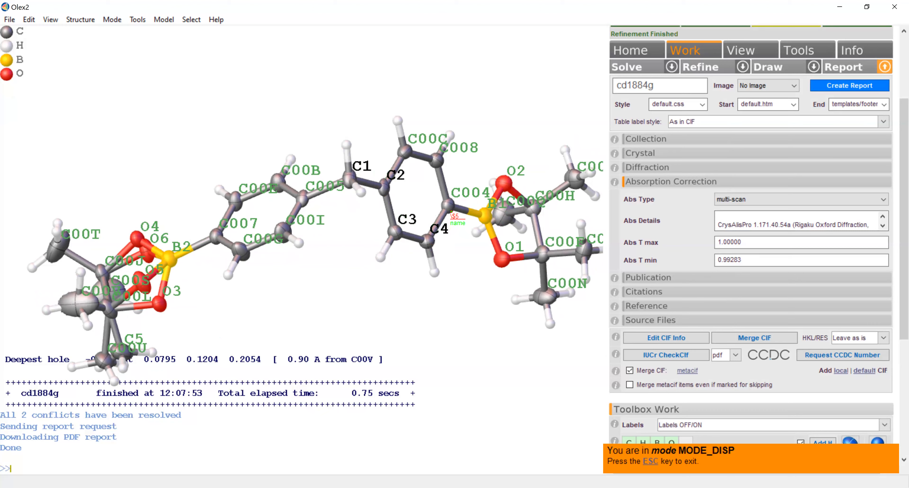
click(452, 208)
click(437, 162)
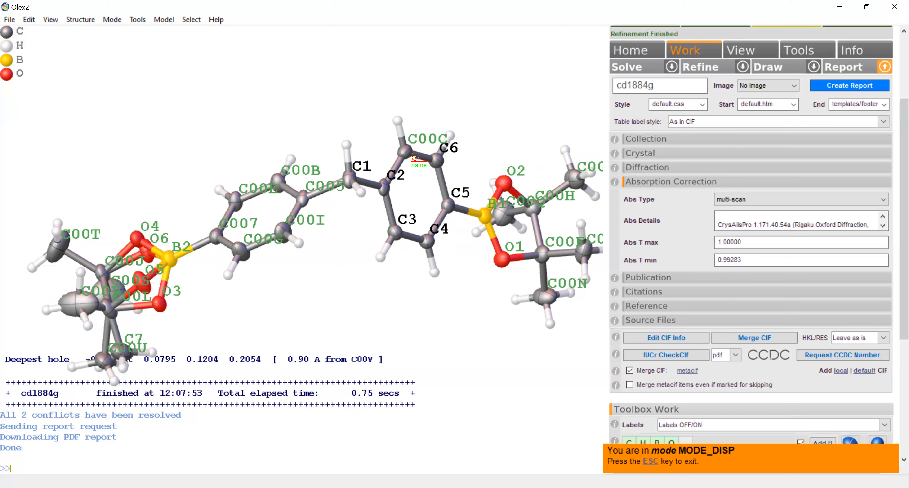
click(412, 153)
- Number the ordered boronate's backbone carbons C8 and C9, and their methyl carbons C10 to C13
drag(463, 265, 459, 311)
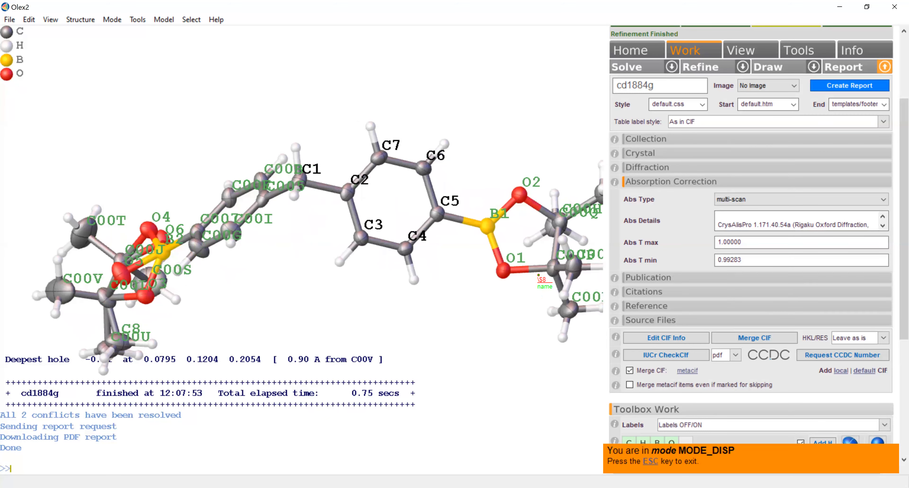
click(550, 268)
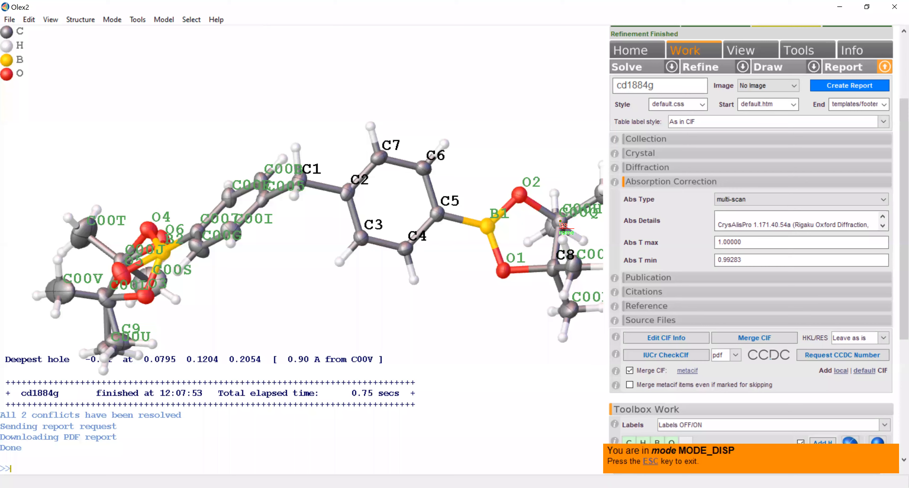
click(560, 219)
drag(523, 269, 499, 304)
click(504, 308)
click(530, 341)
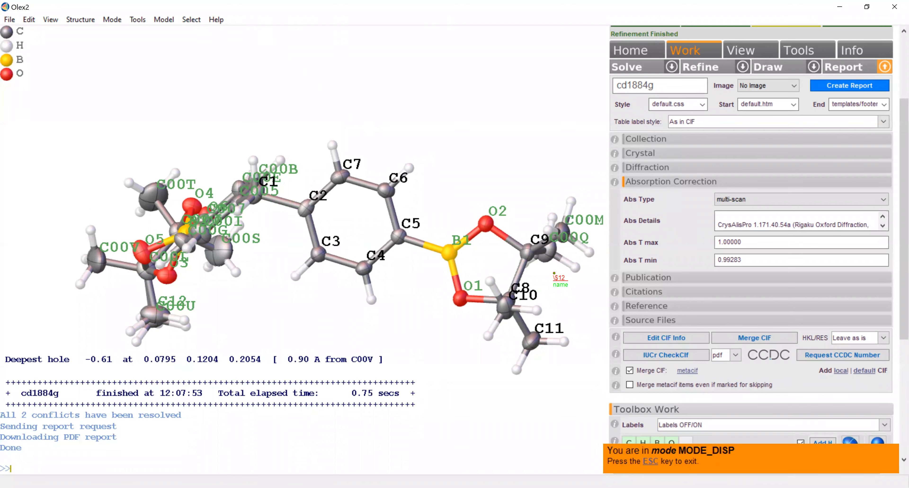
click(566, 229)
click(557, 258)
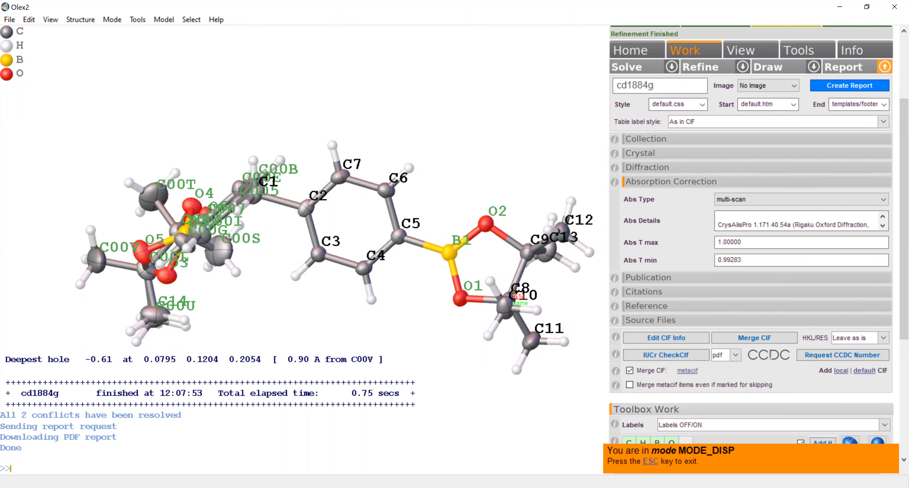
- Number the carbons of the ring beside B2 C14 to C19, starting from the one bonded to C1
drag(348, 341, 344, 241)
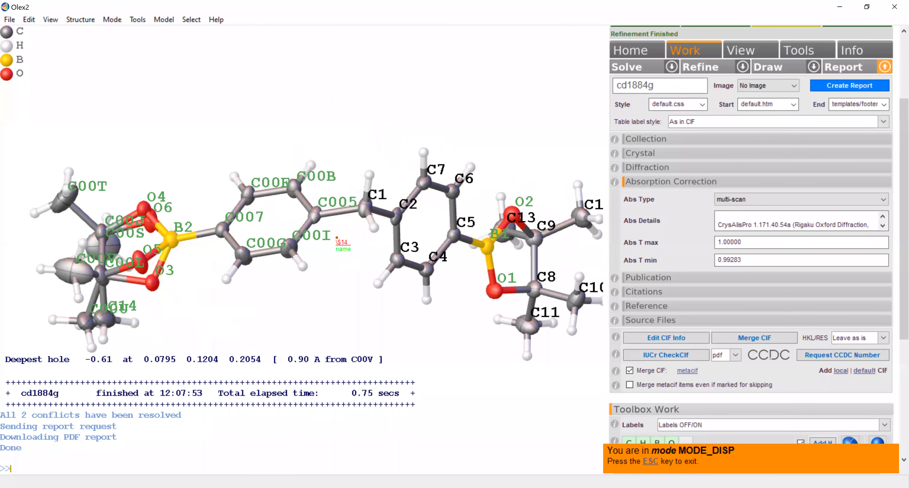
click(315, 219)
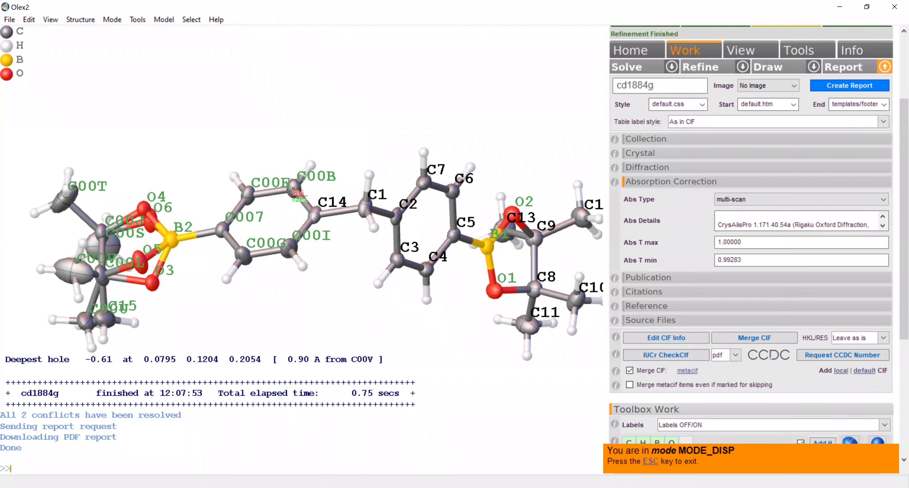
click(287, 192)
click(248, 195)
click(223, 230)
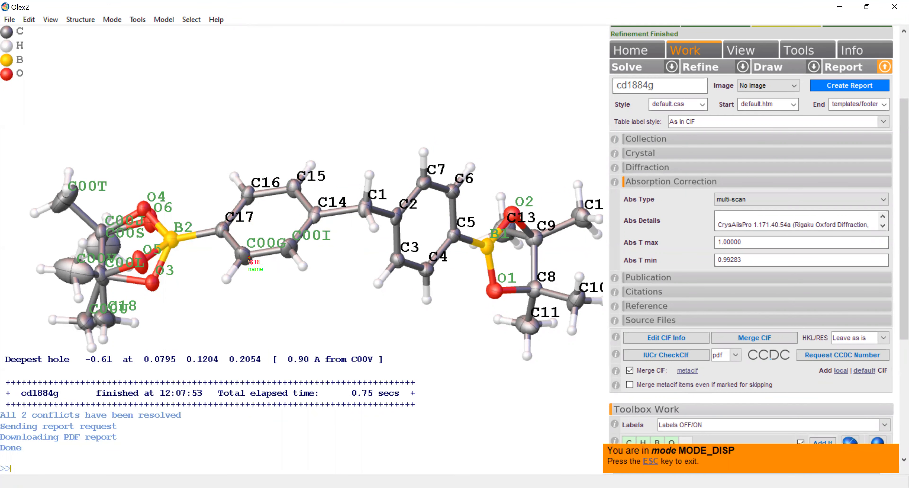
click(249, 258)
click(290, 248)
- Number the disordered boronate's backbone carbons C20 and C21, and methyl carbons C00V, C00U, C00T and C00S as C22 to C25
drag(262, 308, 267, 314)
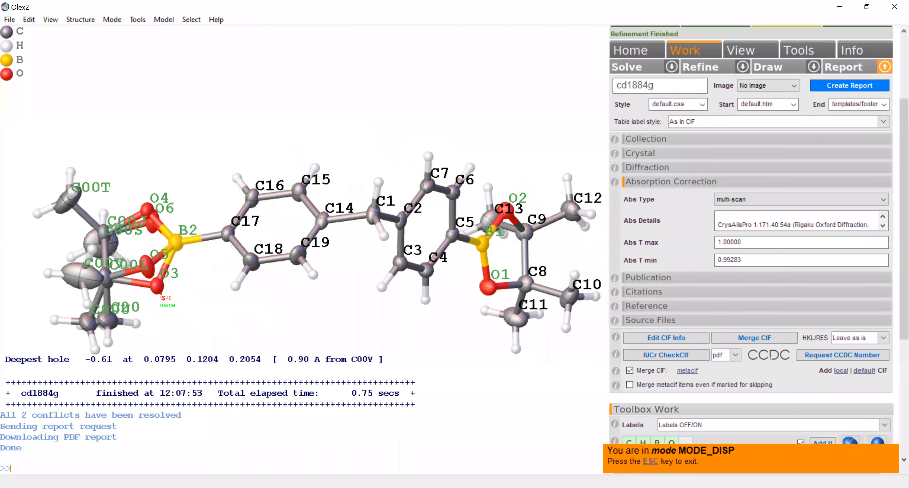
click(107, 277)
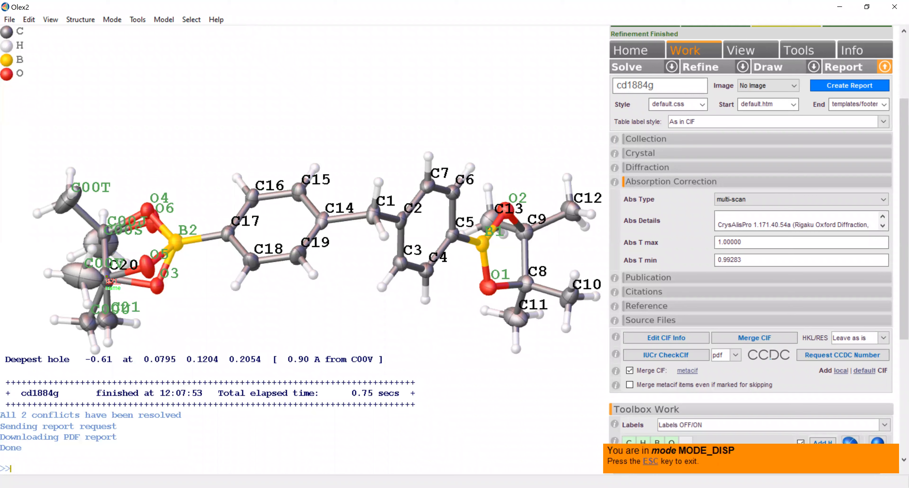
click(105, 225)
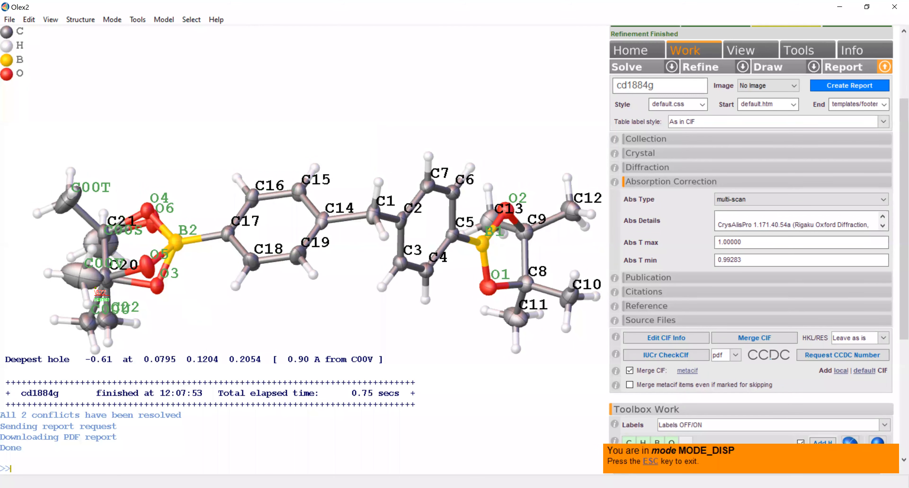
click(80, 285)
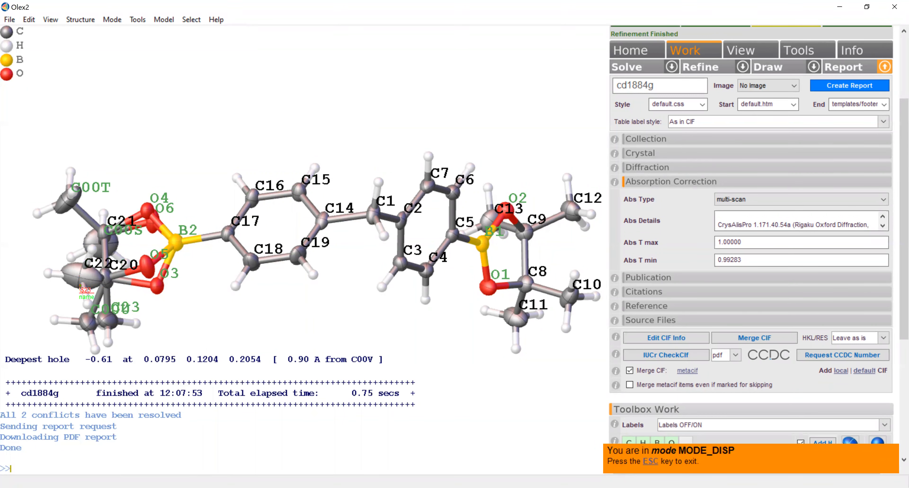
click(87, 319)
click(65, 205)
click(89, 239)
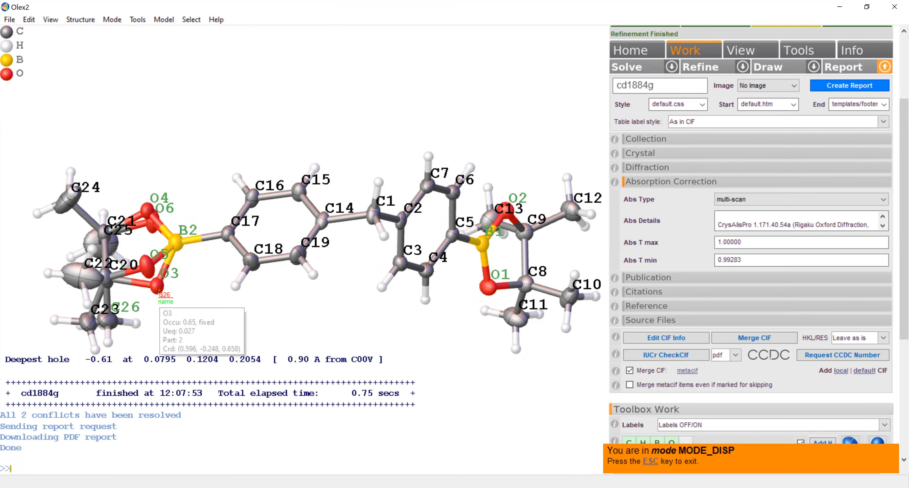
mouse_move(158, 289)
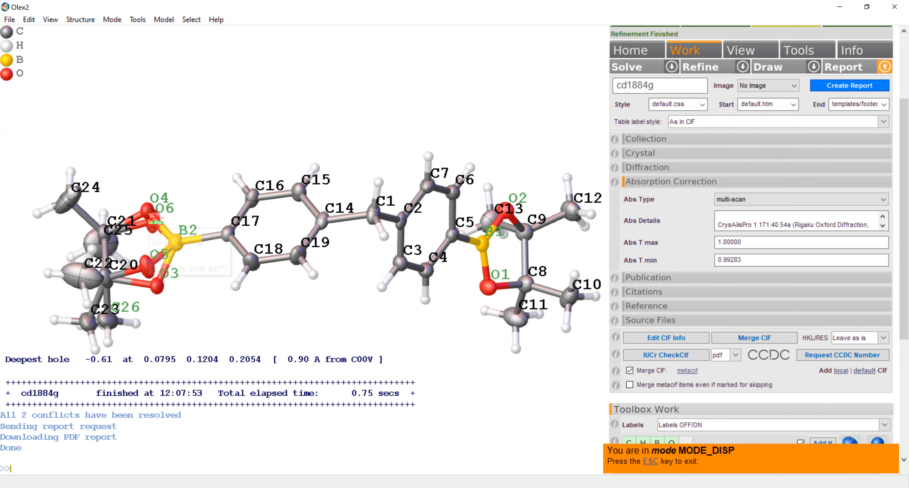
mouse_move(151, 210)
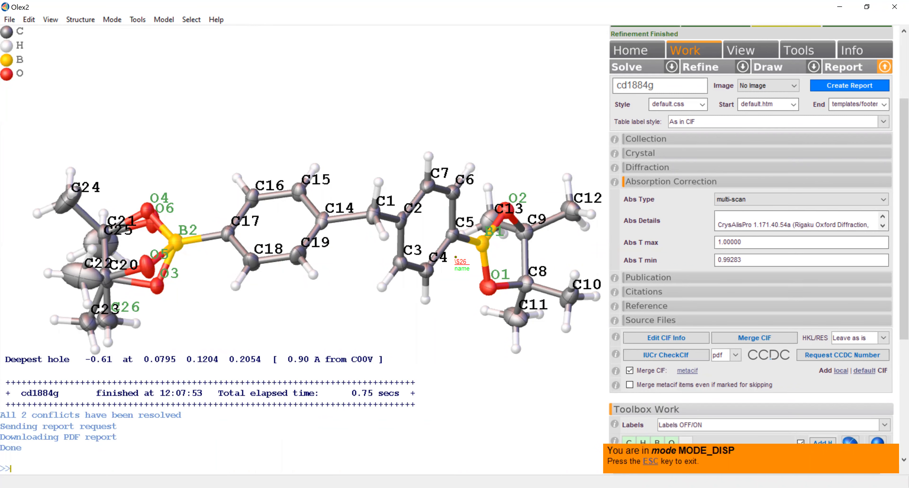
- Rename the first-component oxygens of the disordered boronate: O3 as O3a and O4 as O4a
text(mae)
key(BackSpace)
text(me O3 O3a)
key(Return)
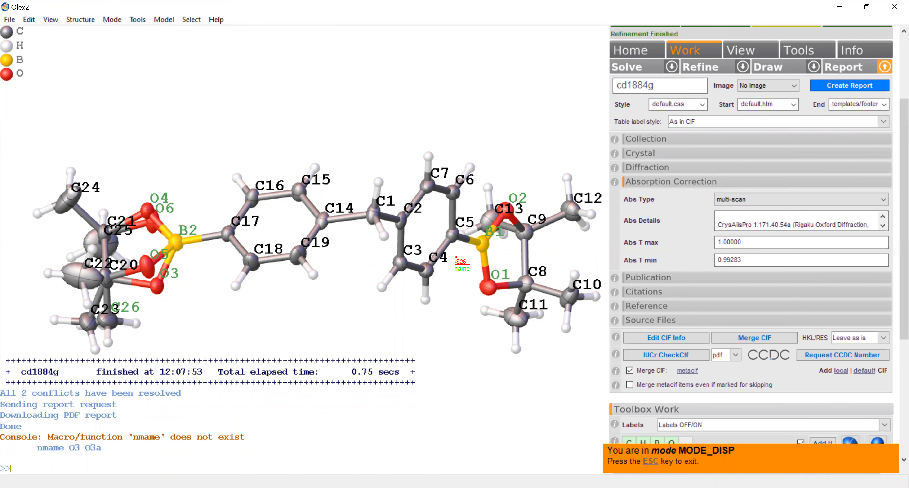
text(nmame O3 O3a)
key(Return)
text(name O4 O4a)
key(Return)
- Rename the second-component oxygens of the disordered boronate: O5 as O3b and O6 as O4b
text(name o5 O3b)
key(Return)
text(name O6 o4b)
key(Return)
text(name )
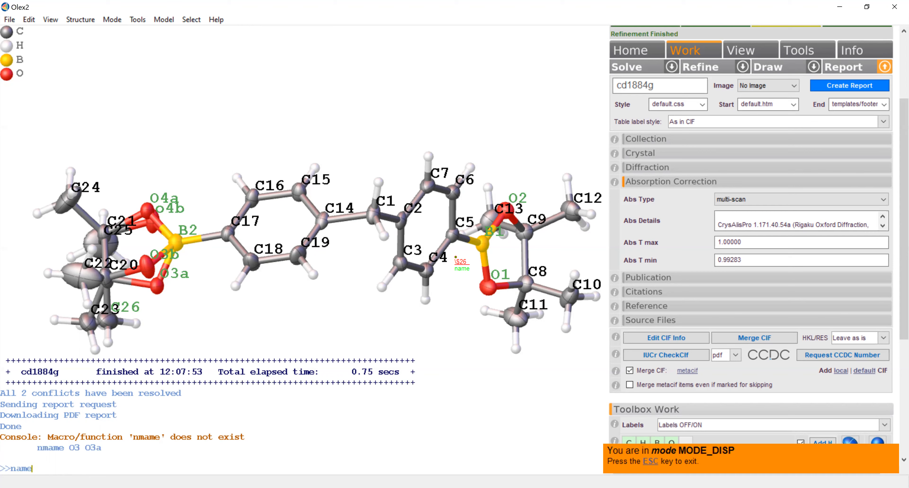
text(o4)
key(BackSpace)
key(BackSpace)
text(o4b O4)
key(Return)
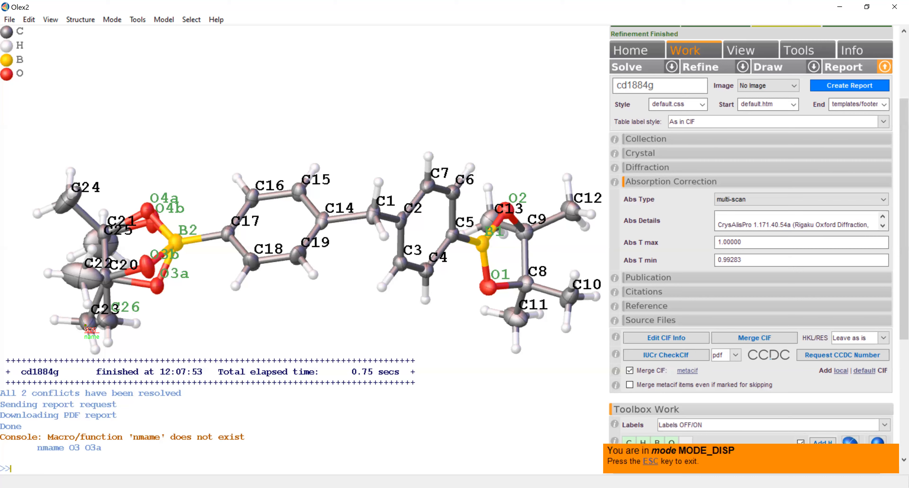
- Rename the two disordered methyl carbon positions, C23 as C23a and C26 as C23b
mouse_move(85, 325)
text(name C23)
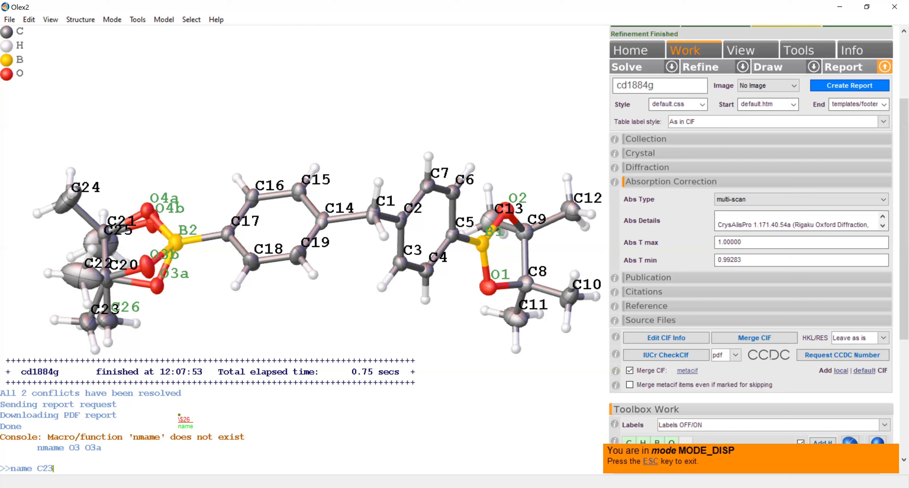
text( O3a)
key(Return)
text(name C26 C23b)
key(Return)
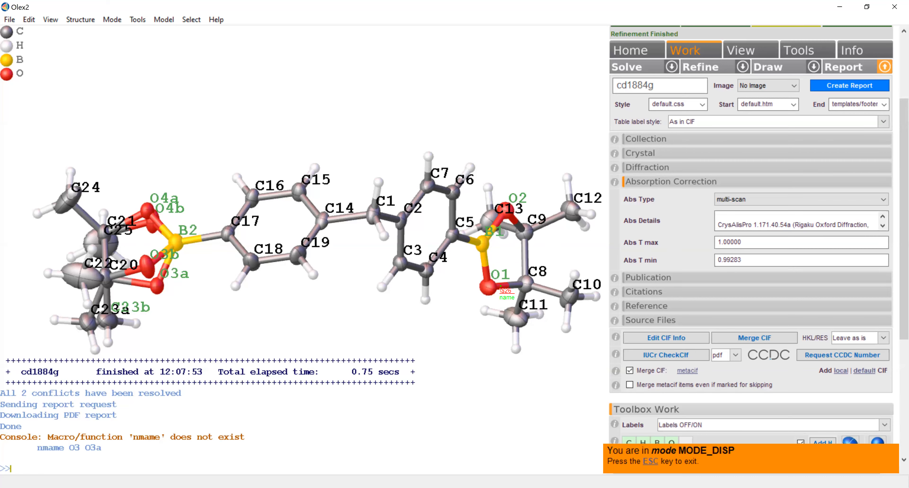
- Refine the renamed structure and generate its IUCr CheckCIF report as a PDF
click(717, 72)
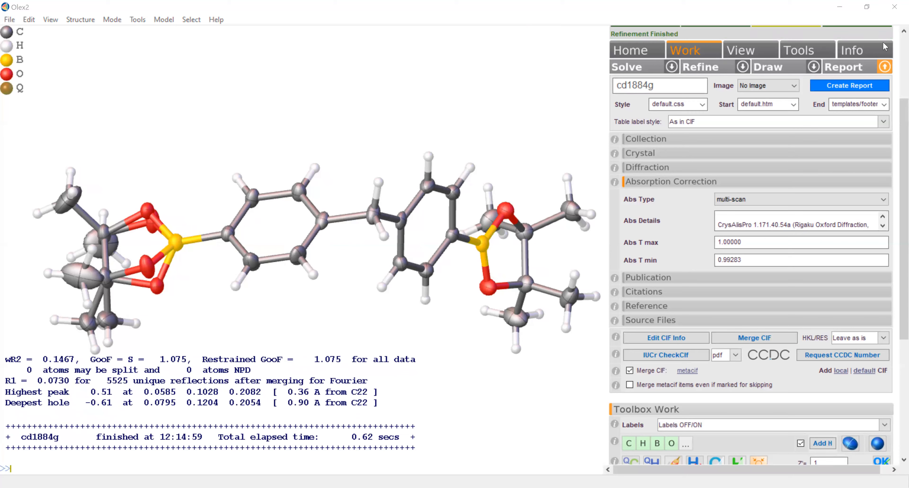
click(656, 355)
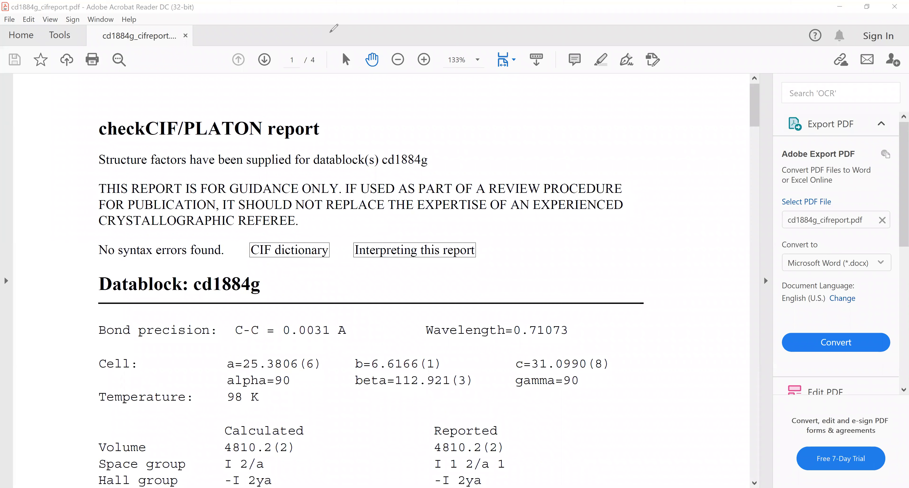
- Review the CheckCIF report for cd1884g, comparing calculated and reported values including Z and examining the level C and G alerts
scroll(313, 175, down, 3)
scroll(313, 177, down, 4)
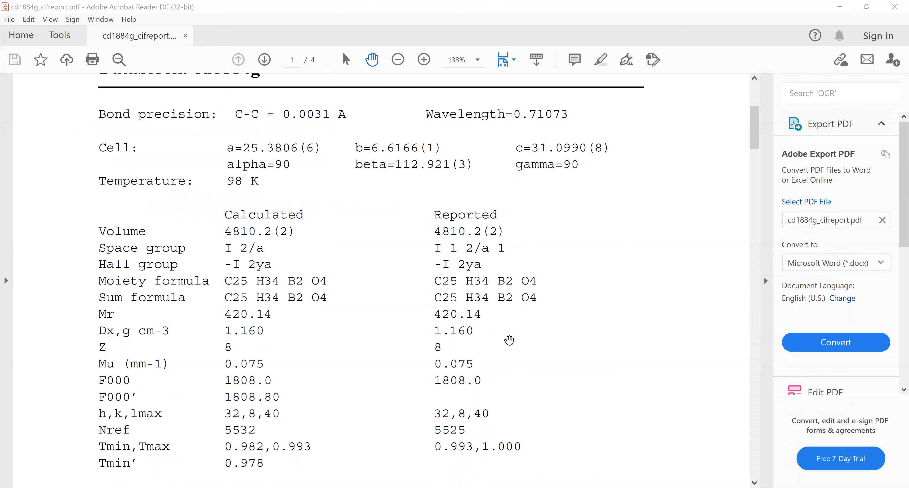
scroll(509, 340, down, 7)
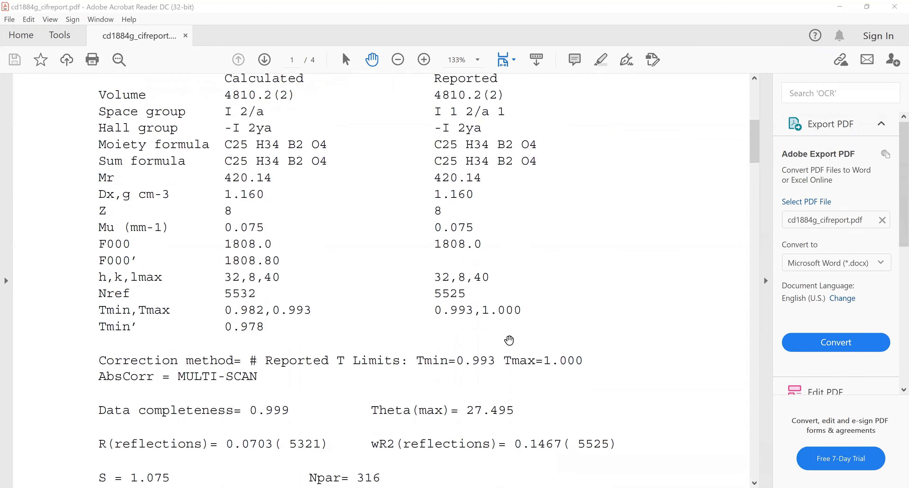
scroll(510, 340, down, 11)
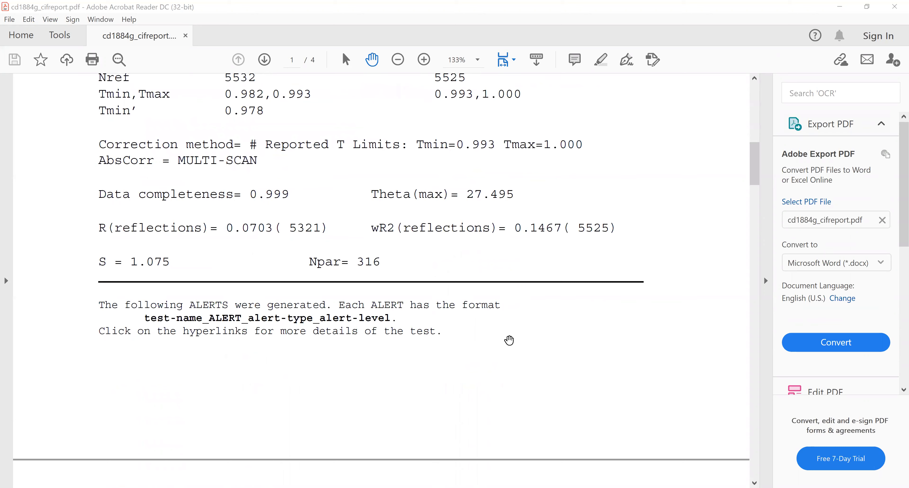
scroll(510, 339, down, 3)
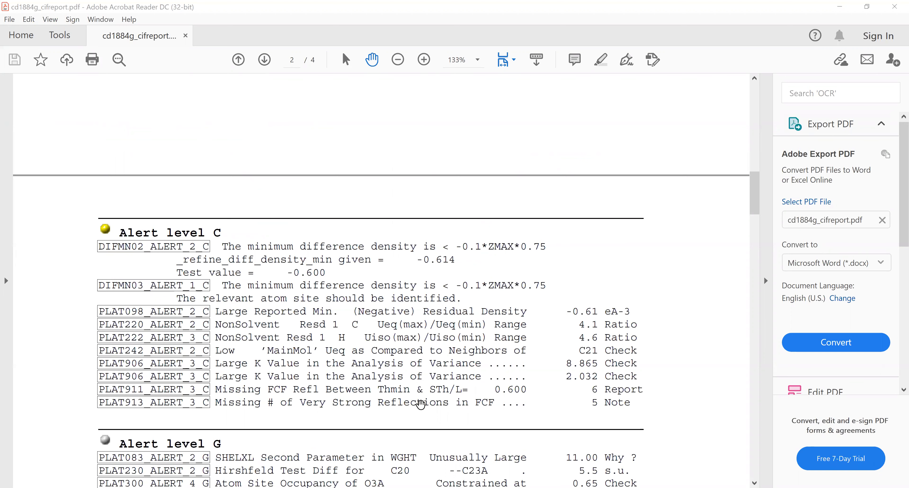
scroll(373, 387, down, 1)
scroll(373, 387, down, 3)
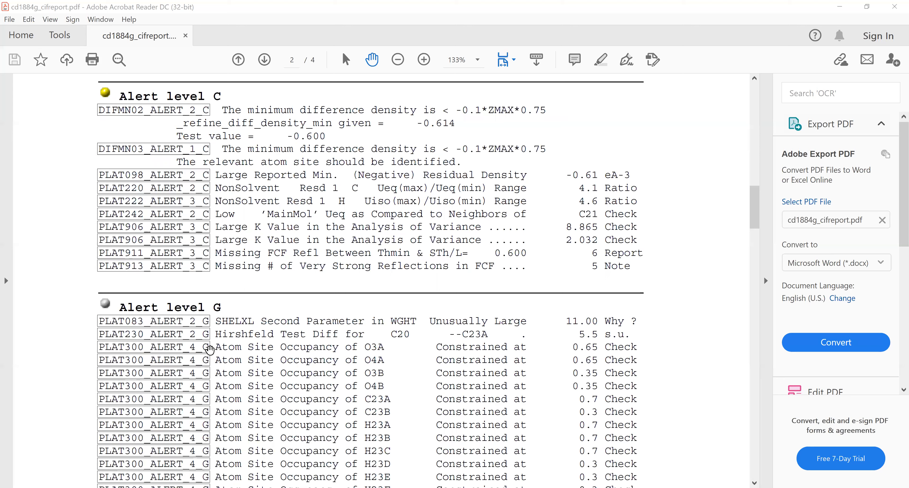
scroll(210, 353, up, 3)
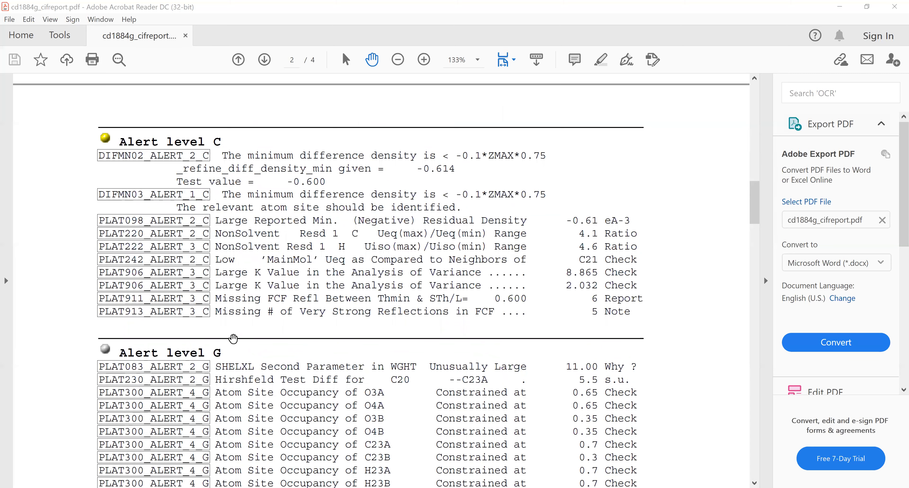
scroll(235, 338, up, 1)
scroll(235, 339, down, 15)
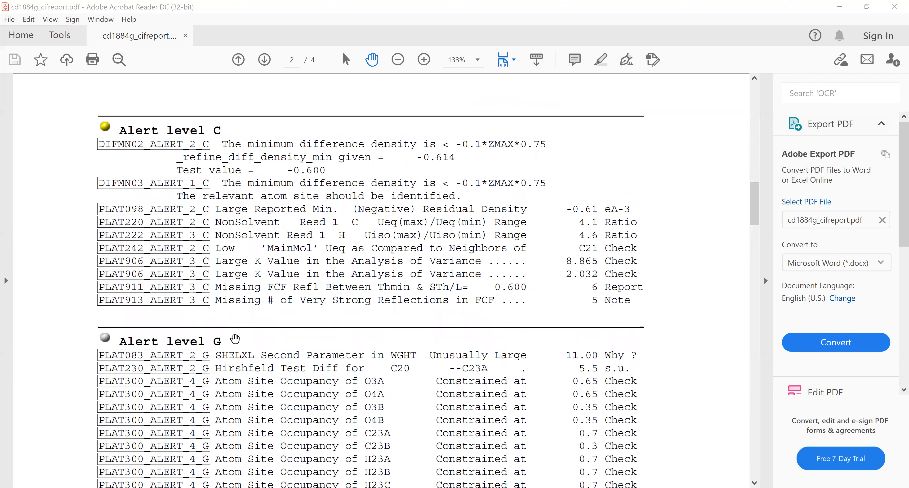
scroll(235, 338, down, 15)
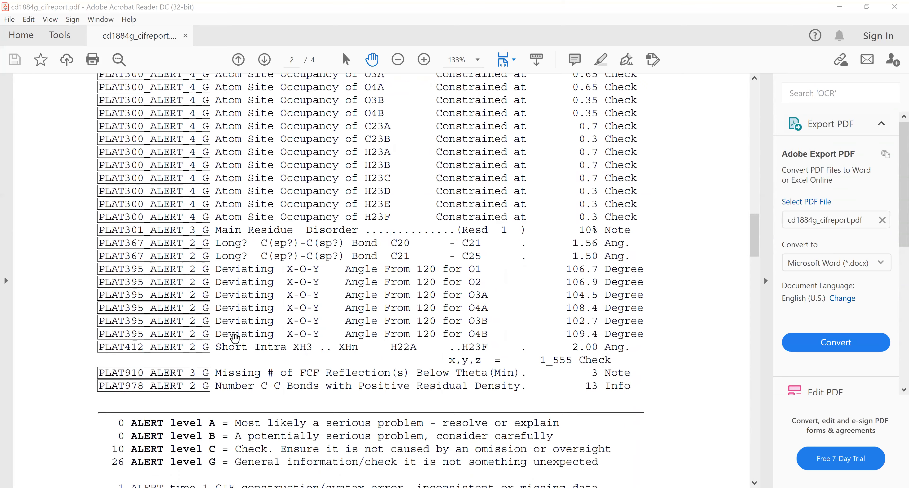
scroll(235, 338, down, 20)
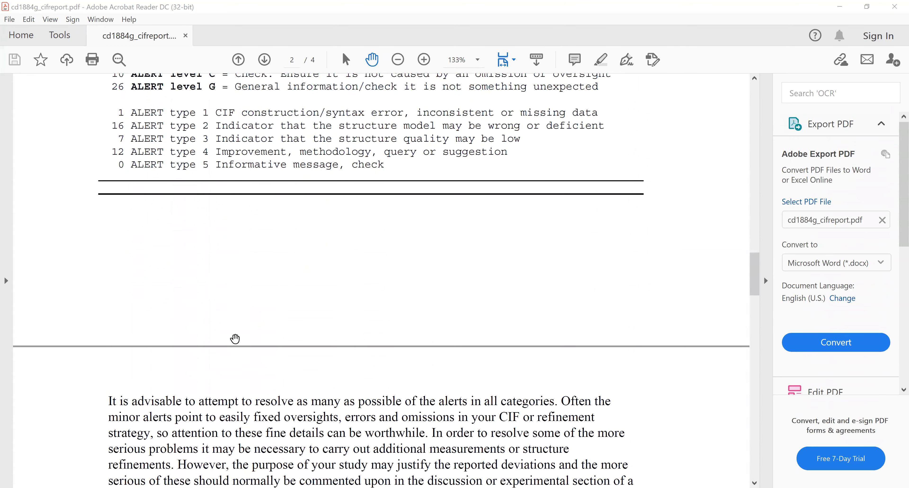
scroll(235, 338, down, 20)
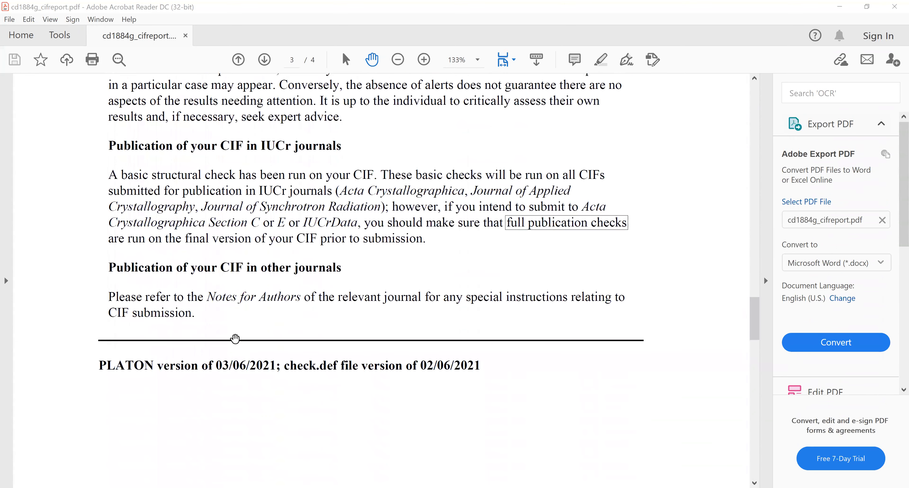
scroll(236, 339, down, 17)
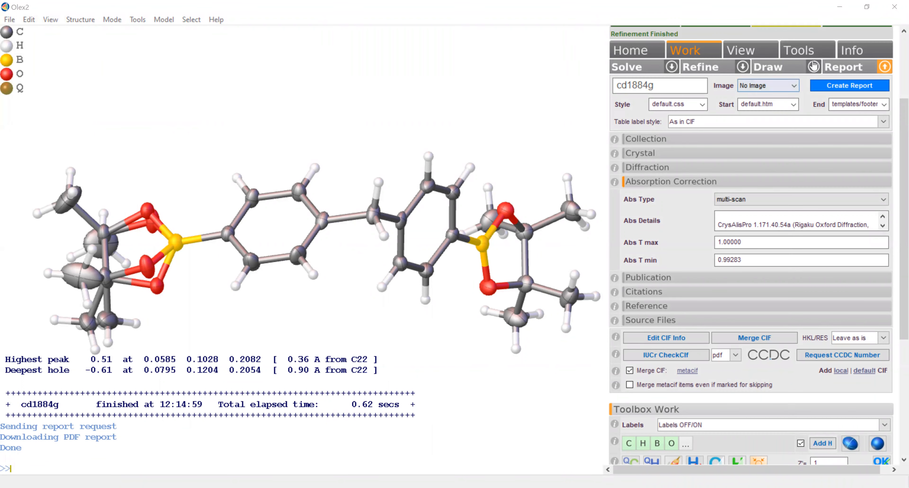
- Return to Olex2, open the drawing options, and try labelling all non-hydrogen atoms before clearing every label
click(814, 67)
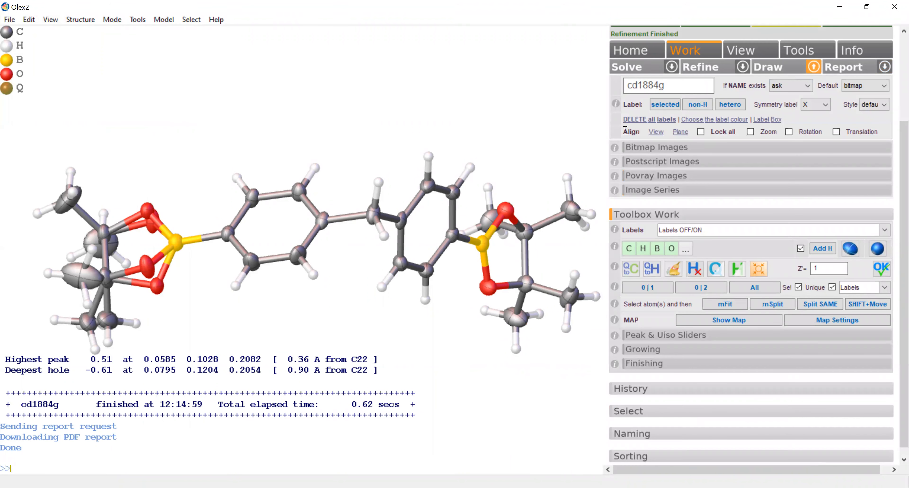
scroll(446, 252, down, 3)
scroll(446, 252, up, 3)
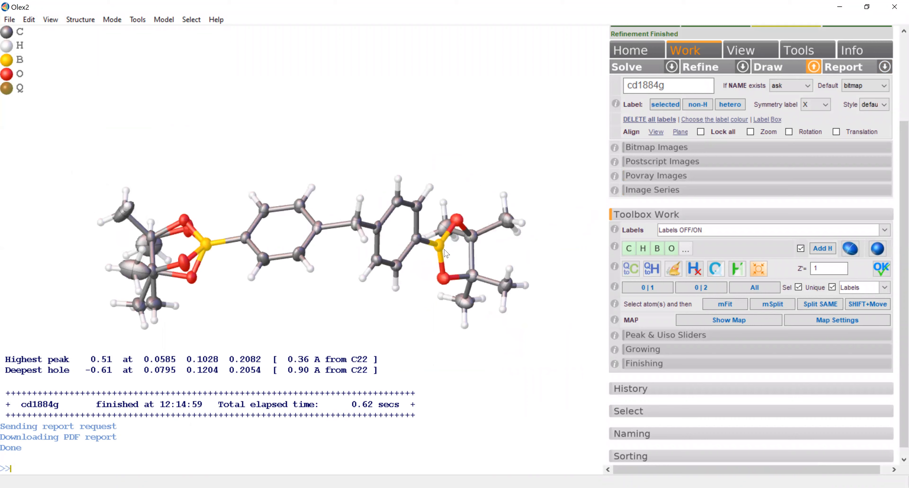
click(697, 105)
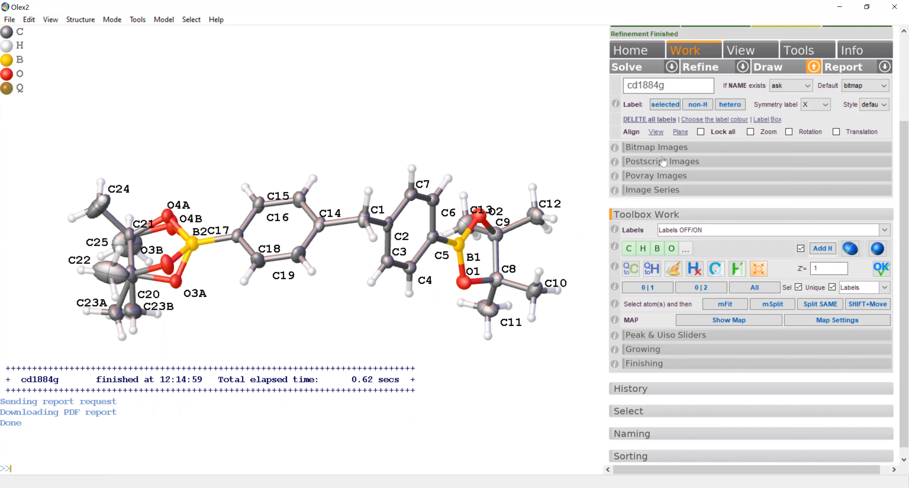
click(675, 120)
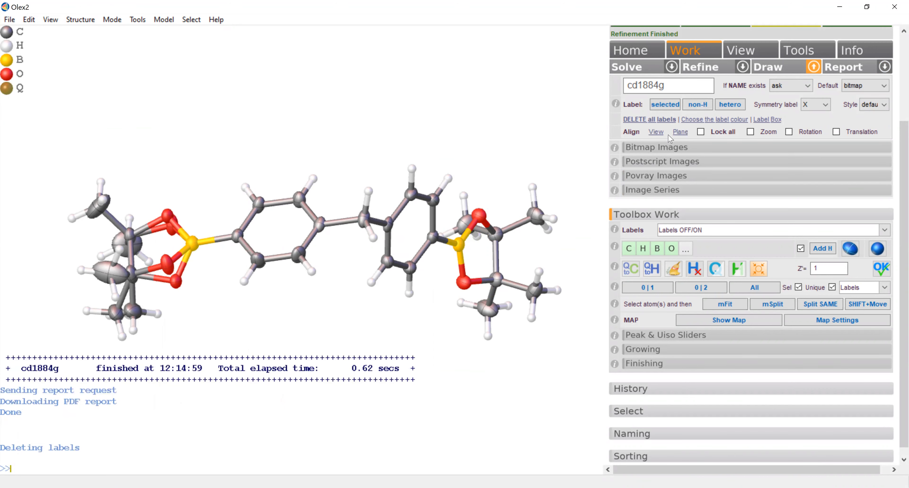
- Set the Olex2 atom label font size to 12 and label all non-hydrogen atoms again
click(669, 150)
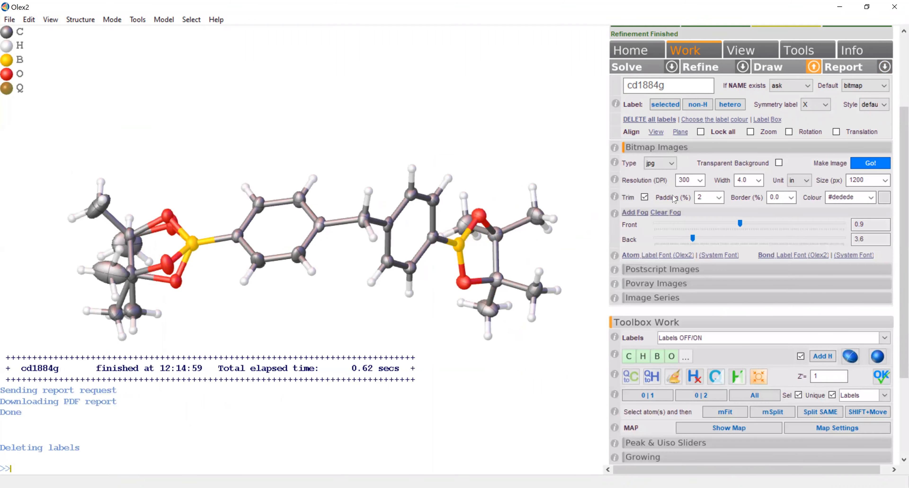
click(669, 257)
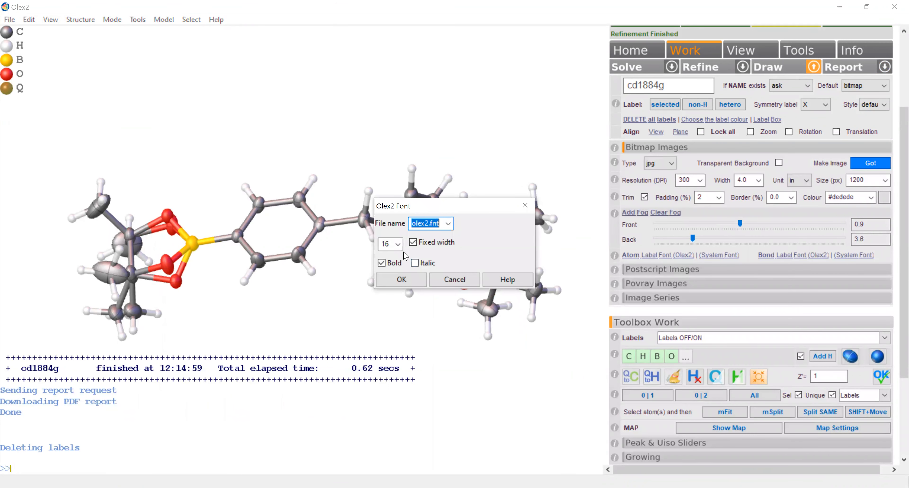
click(398, 244)
click(384, 265)
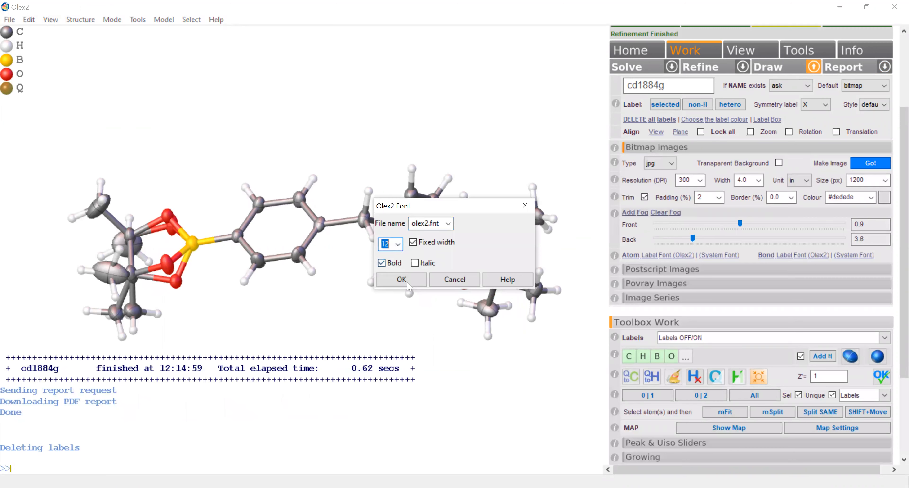
key(Return)
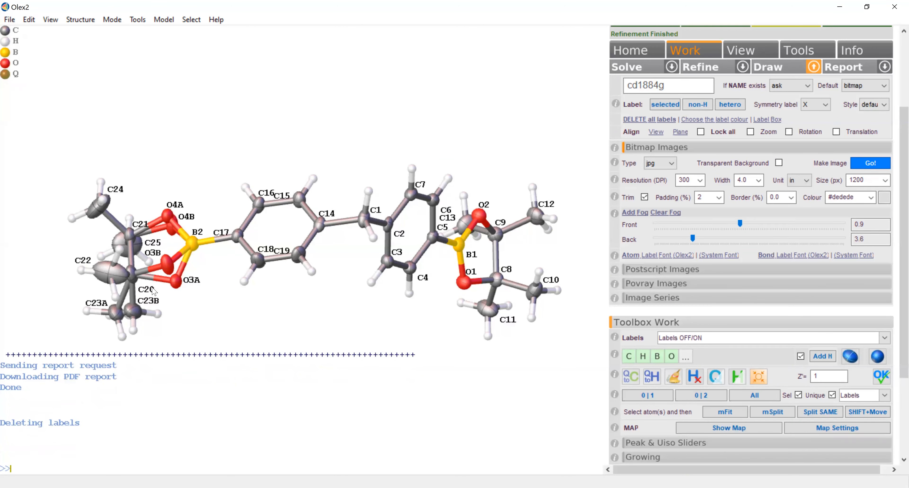
- Reposition the labels around the disordered boronate, including C21, O3B, C22, C23A and C23B, clear of atoms and bonds
drag(138, 227, 163, 200)
drag(155, 254, 163, 252)
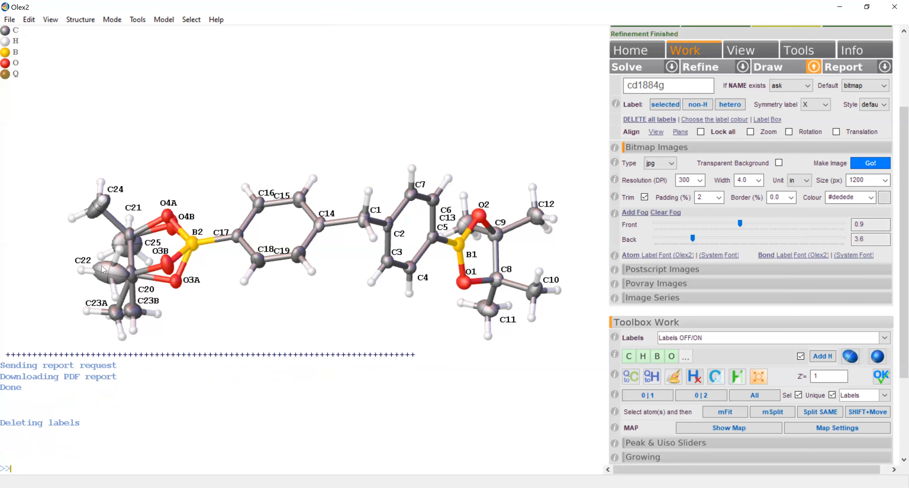
drag(86, 262, 84, 260)
drag(97, 303, 152, 304)
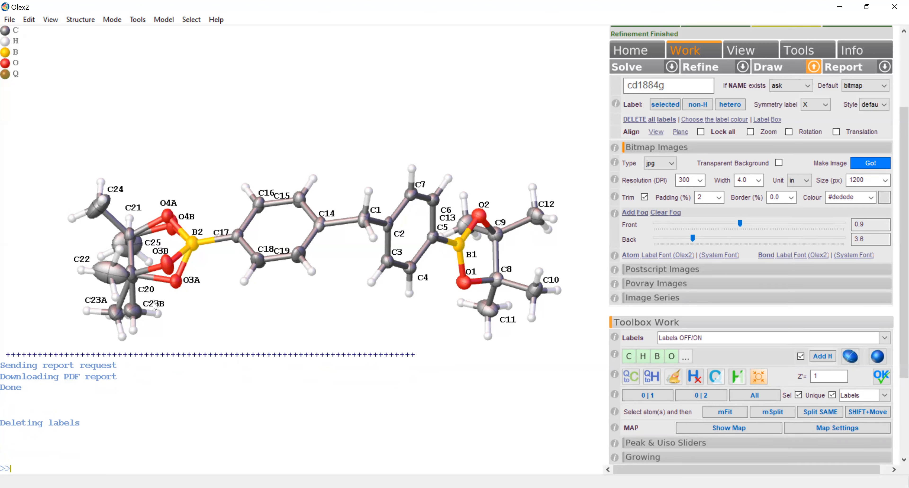
- Reposition the phenyl ring labels, including C18, C19, C14, C15 and C2, clear of the bonds
drag(268, 251, 291, 273)
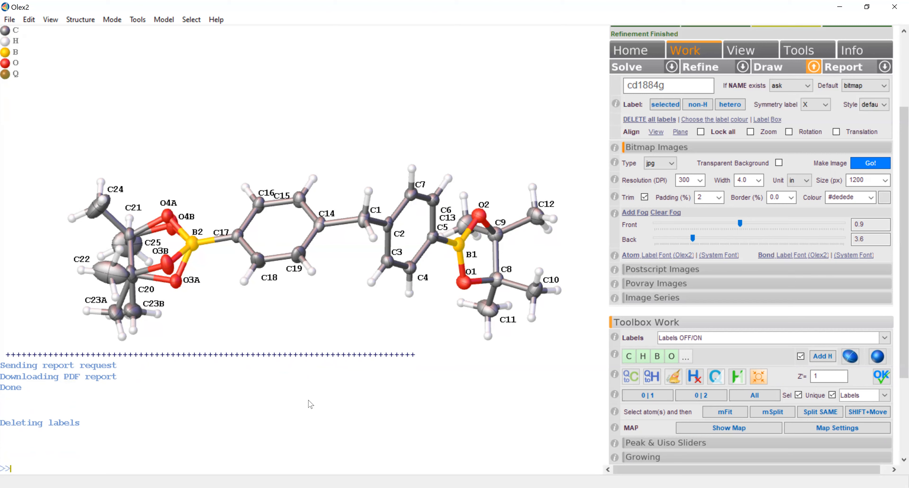
drag(330, 217, 291, 189)
drag(402, 232, 402, 229)
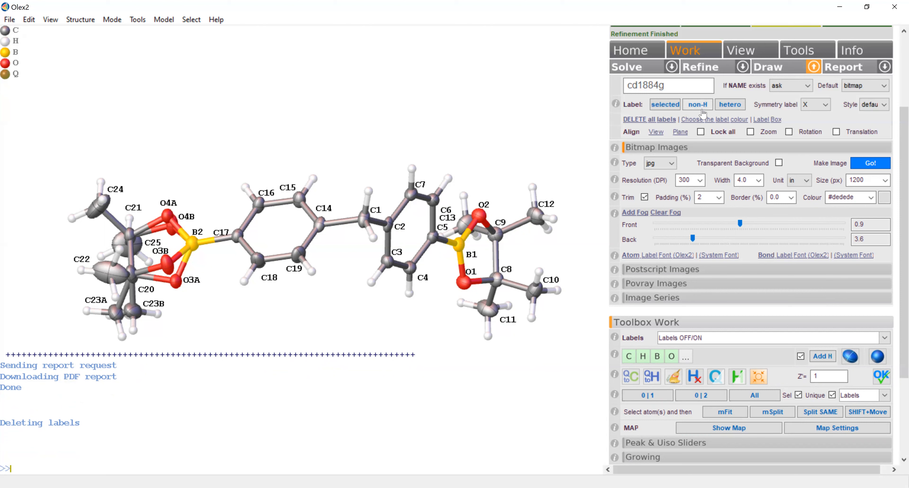
- Delete all atom labels and generate the crystal packing with the pack command
click(652, 121)
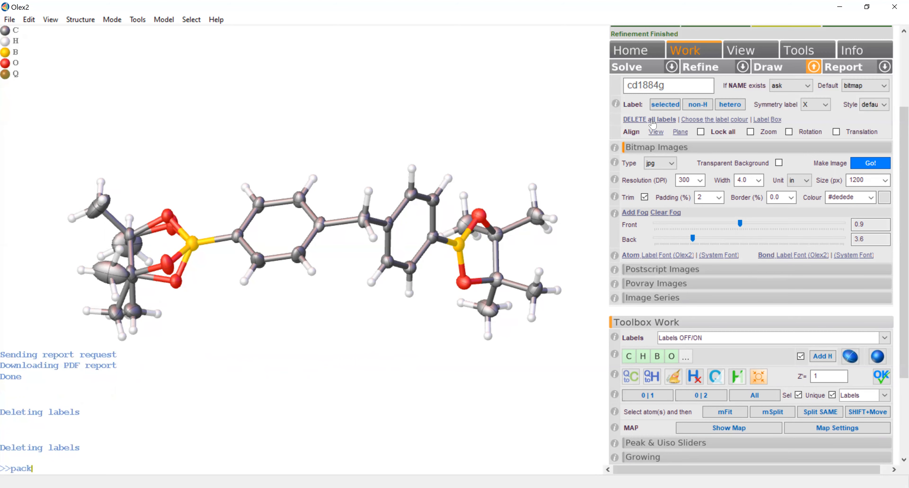
key(Return)
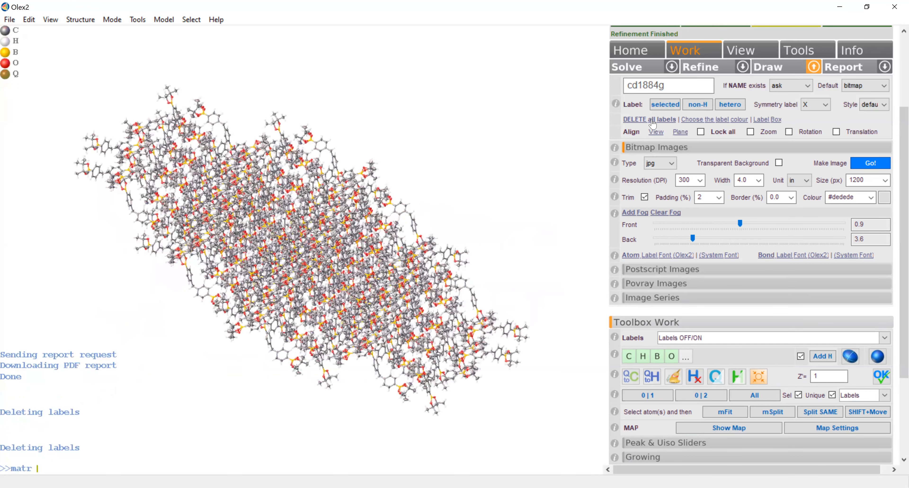
- View the packed structure along each of the three cell axes in turn with the matr command
key(Return)
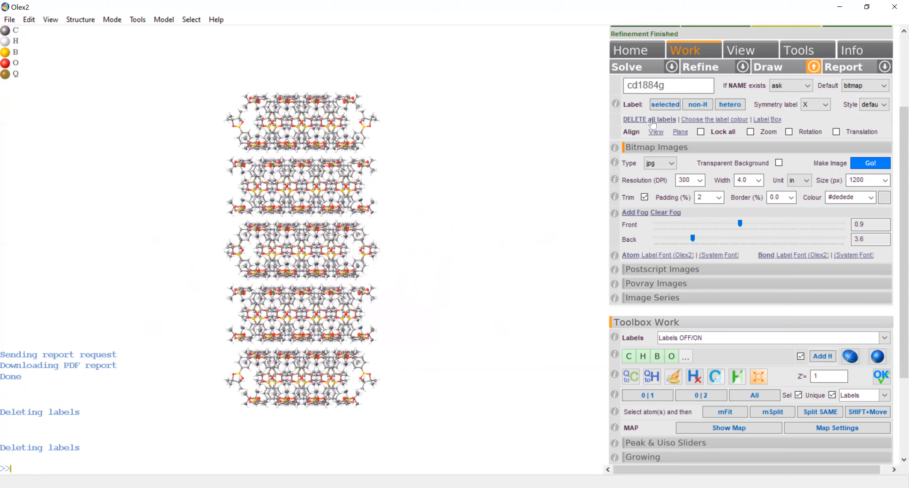
text(atr 2)
key(Return)
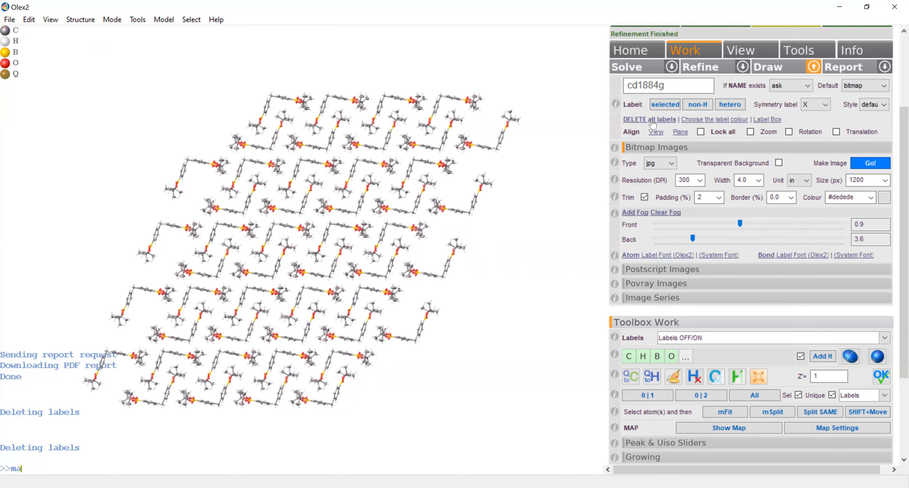
key(Return)
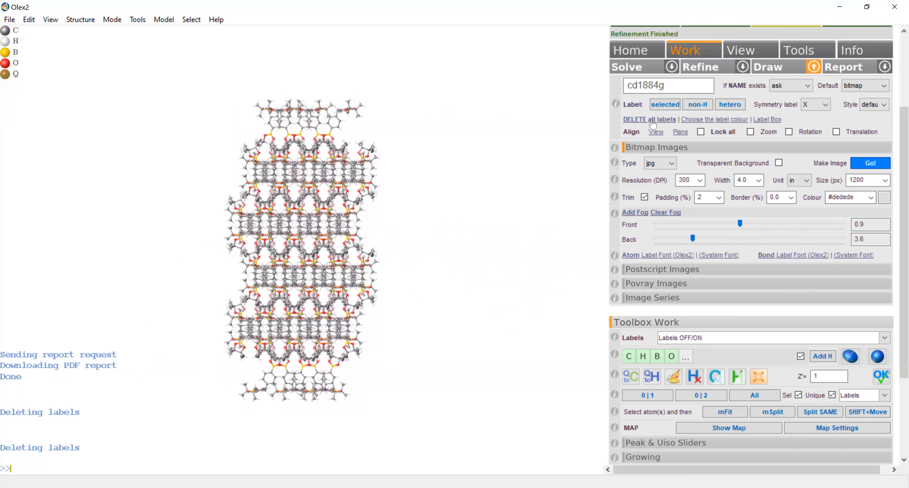